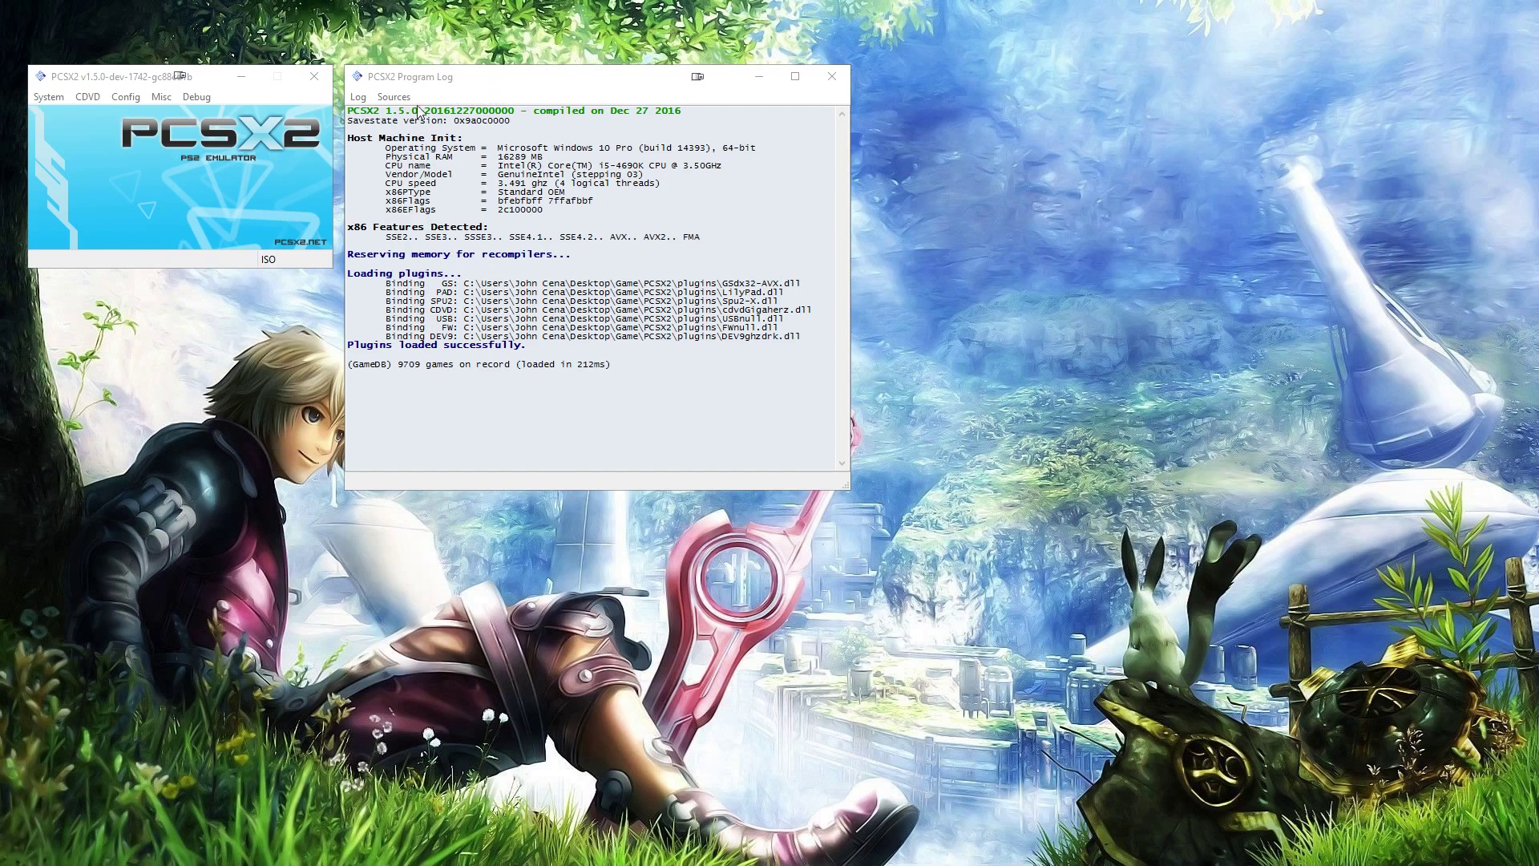
Check that the console display is enabled, and select Kingdom Hearts II Final Mix.iso as the disc image.
left_click(156, 97)
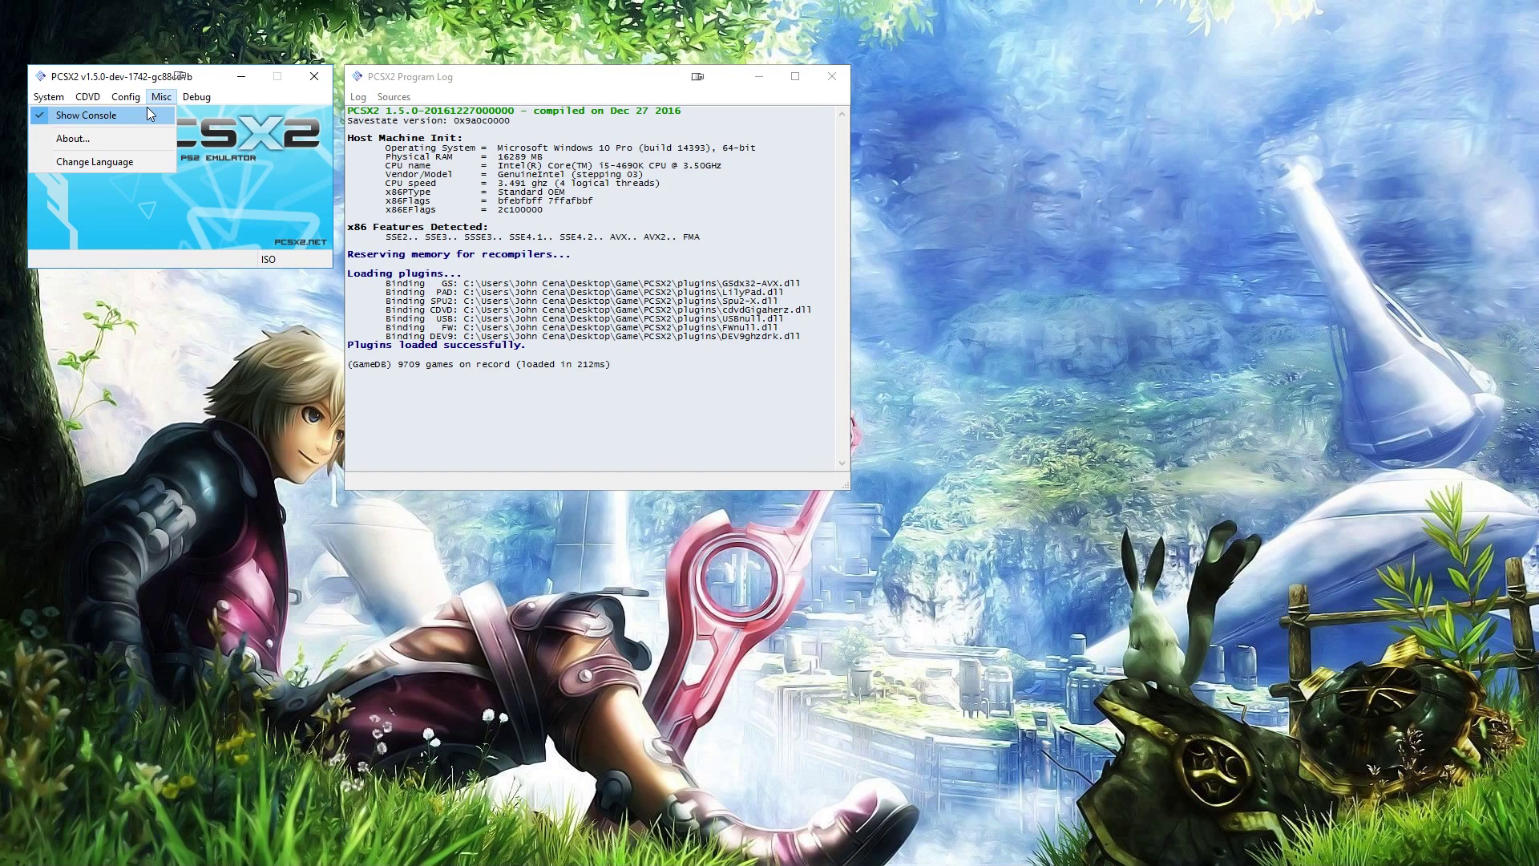
left_click(214, 156)
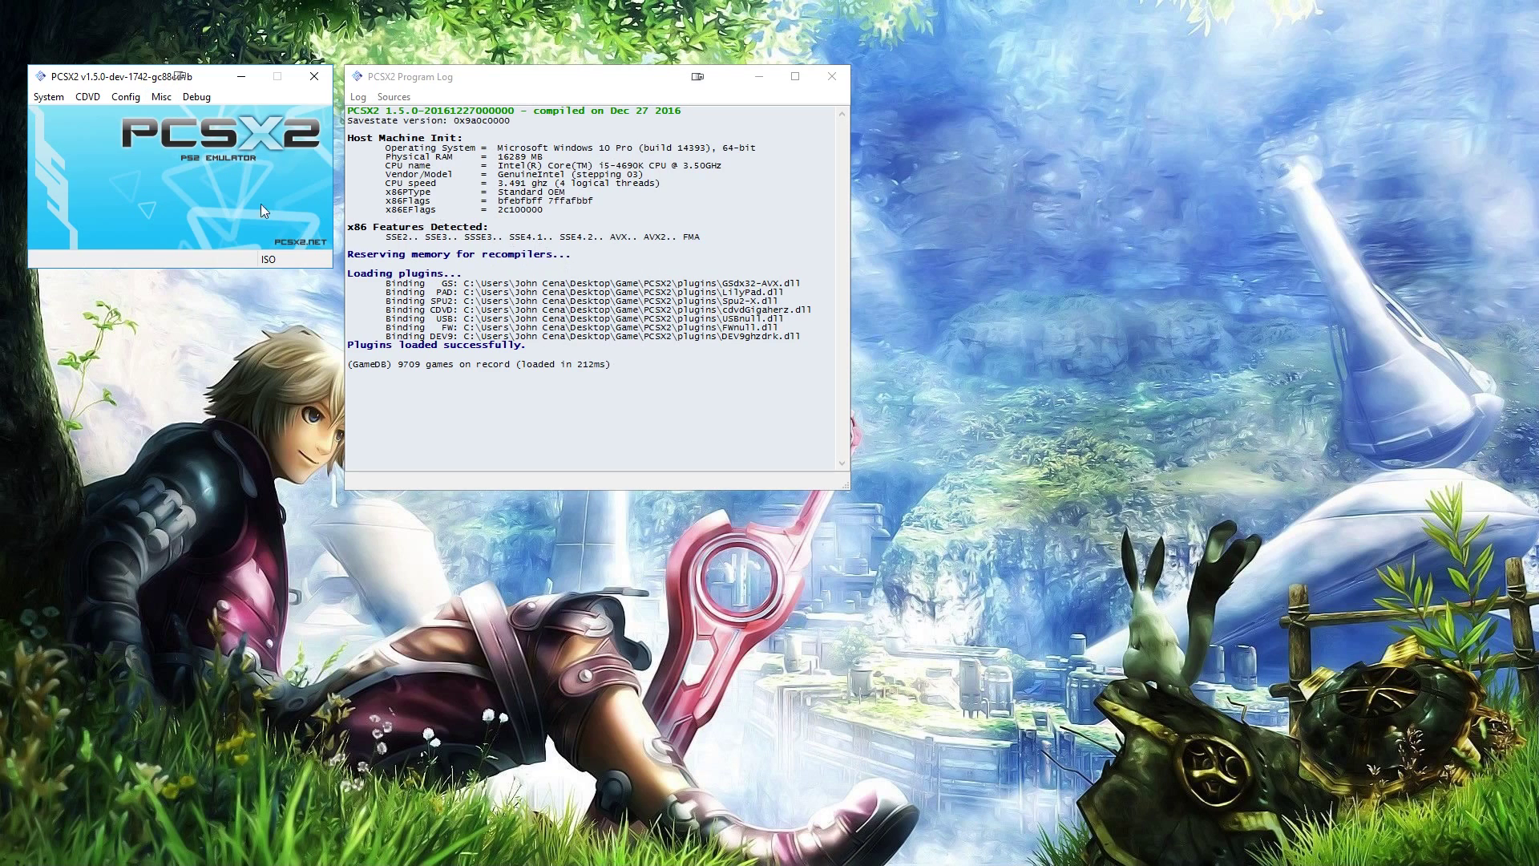
left_click(90, 98)
mouse_move(70, 107)
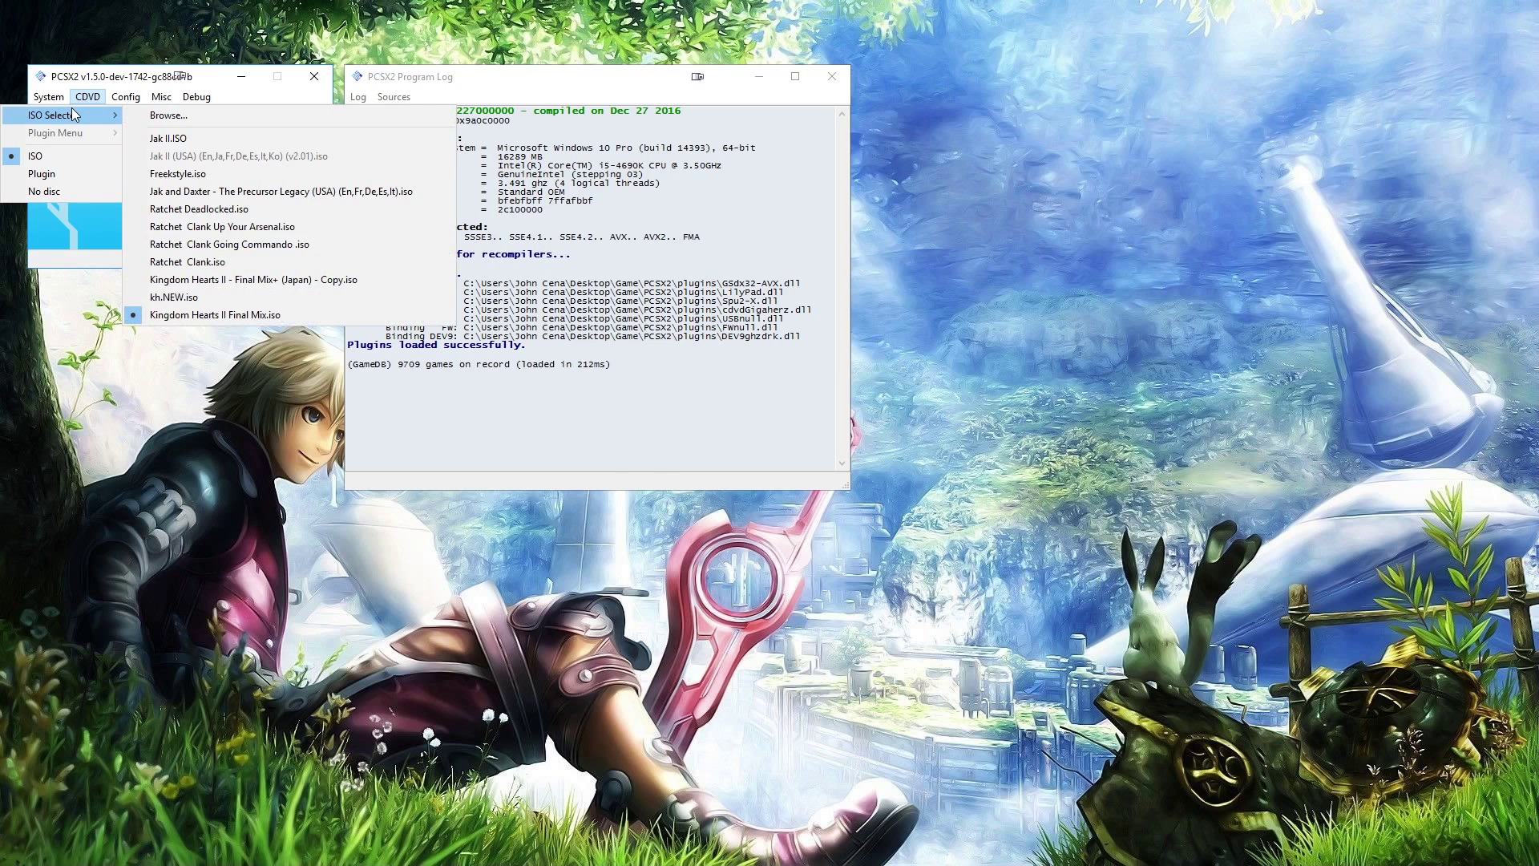
left_click(242, 308)
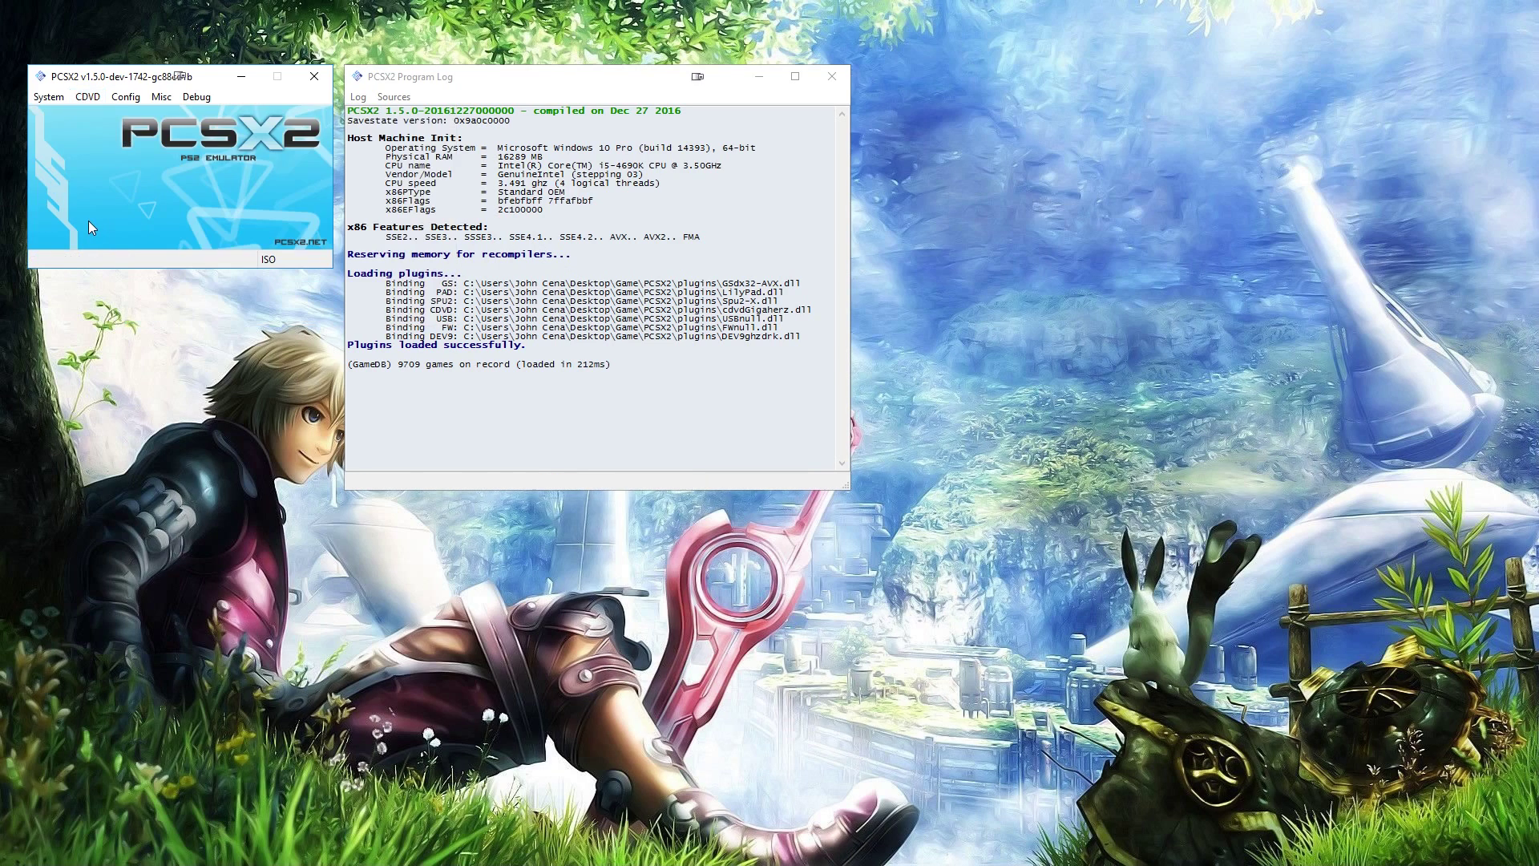
Fast-boot the selected ISO so the log reports the game's details, and close the game window.
left_click(64, 103)
left_click(56, 131)
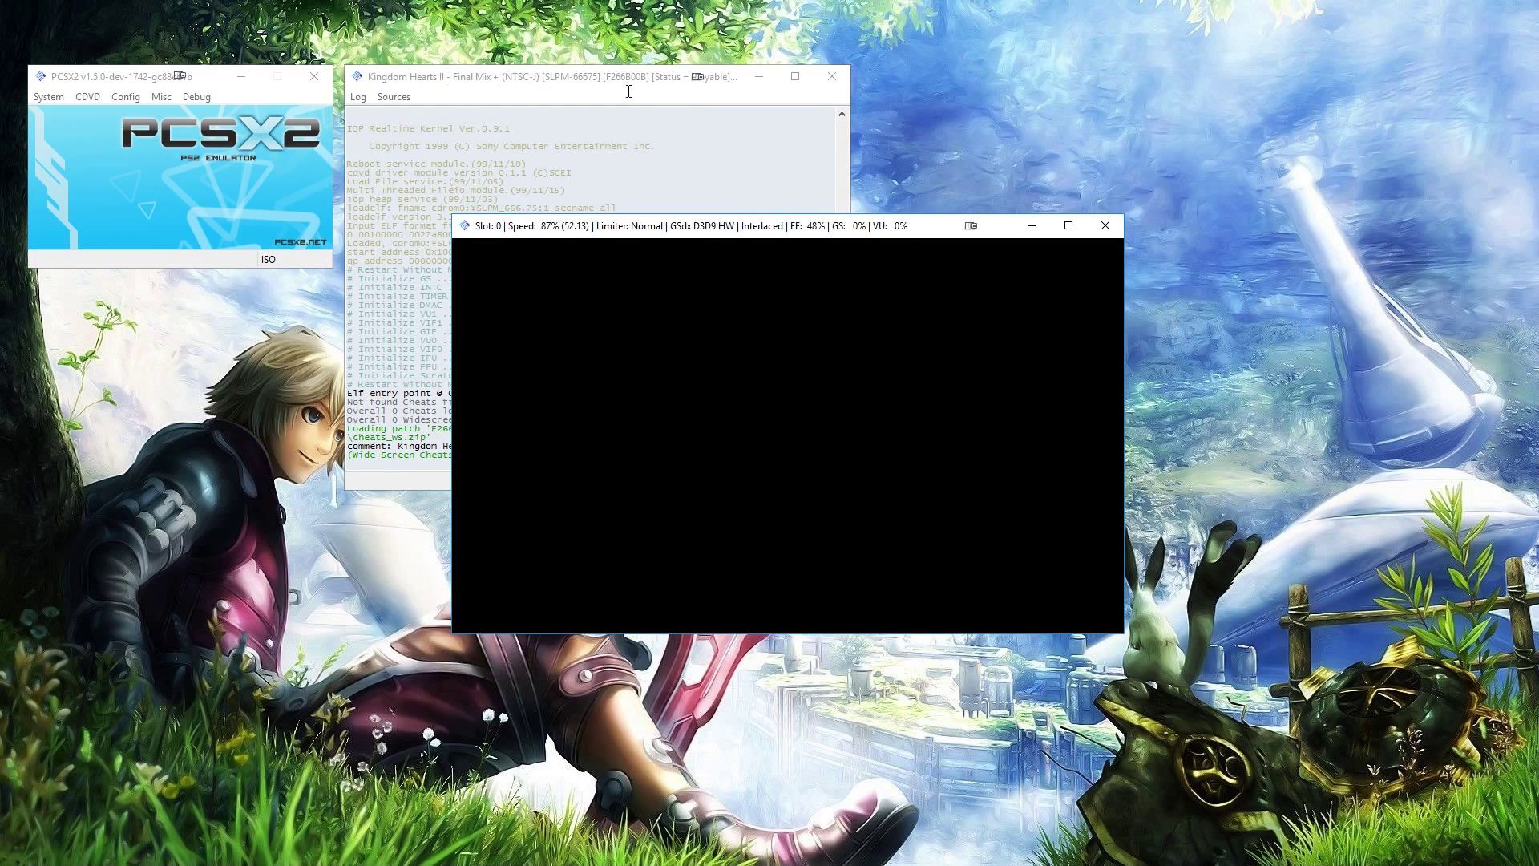
left_click(1106, 225)
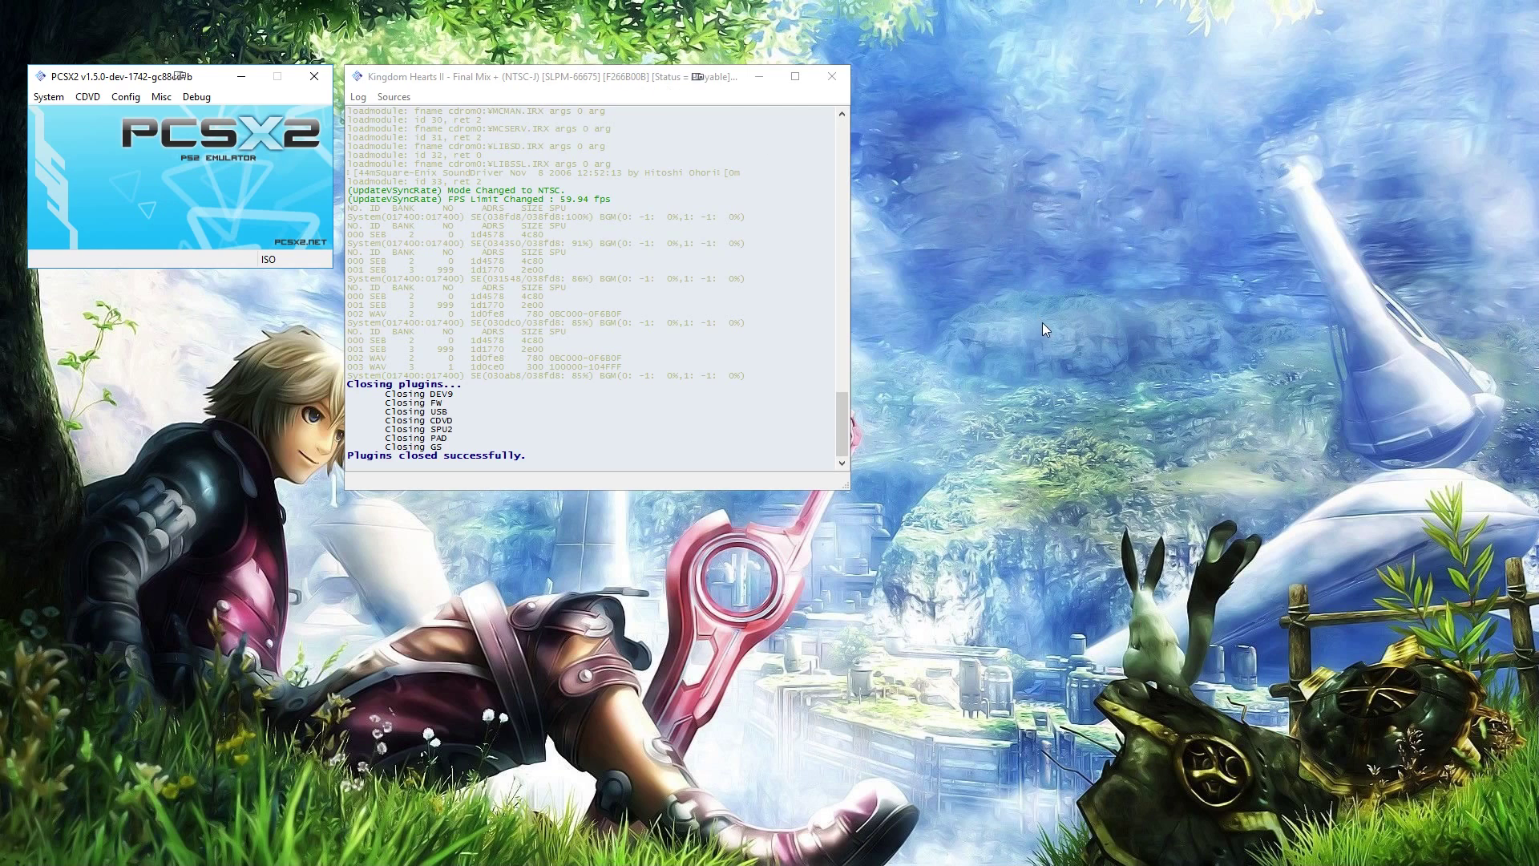
Create a new text document on the desktop named F266B00B, keeping the .txt extension.
right_click(981, 244)
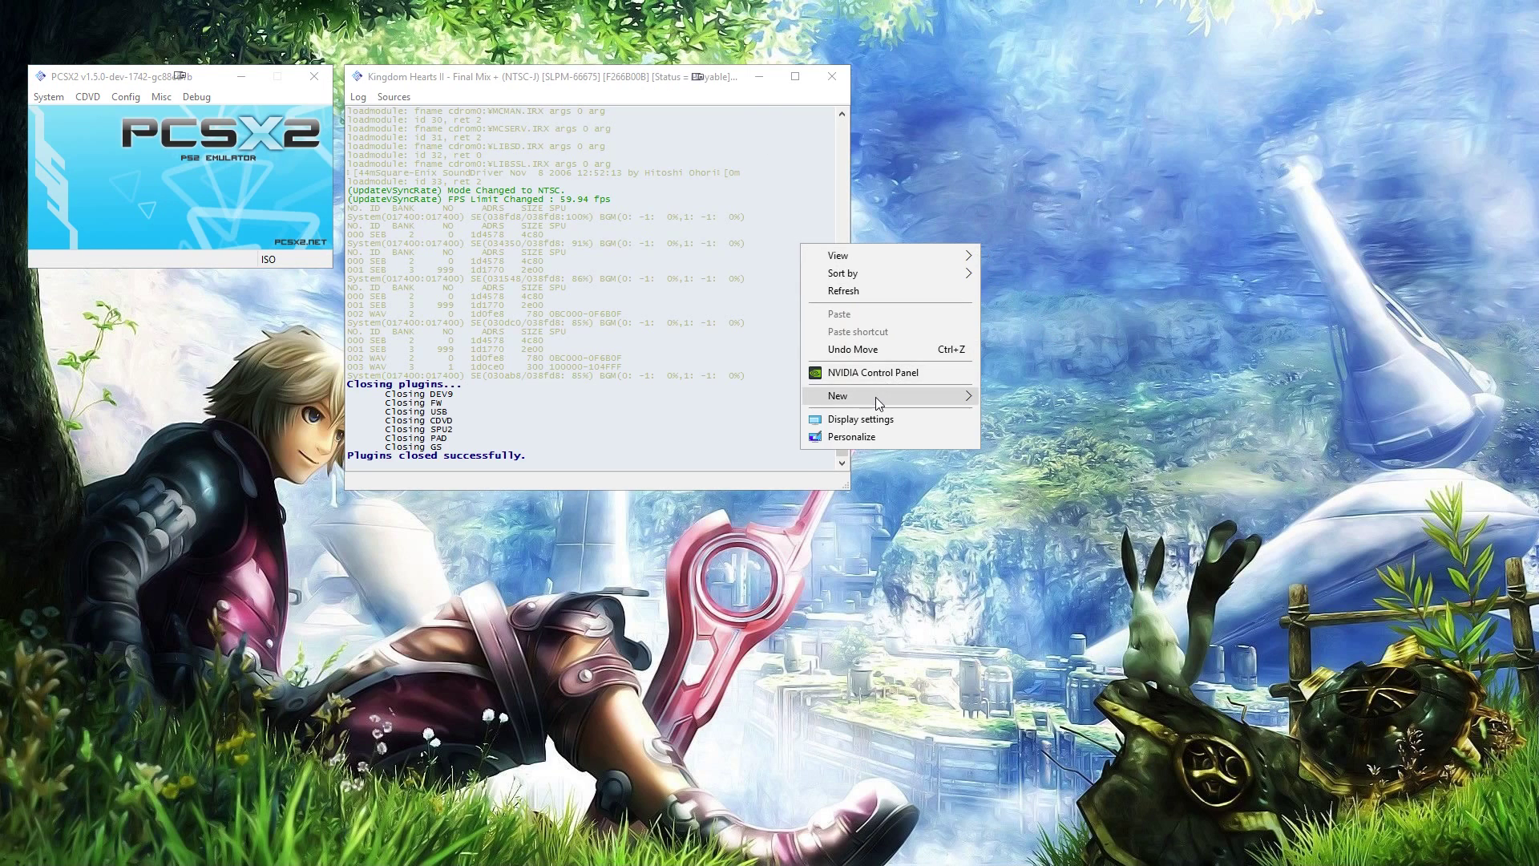
mouse_move(875, 399)
left_click(677, 511)
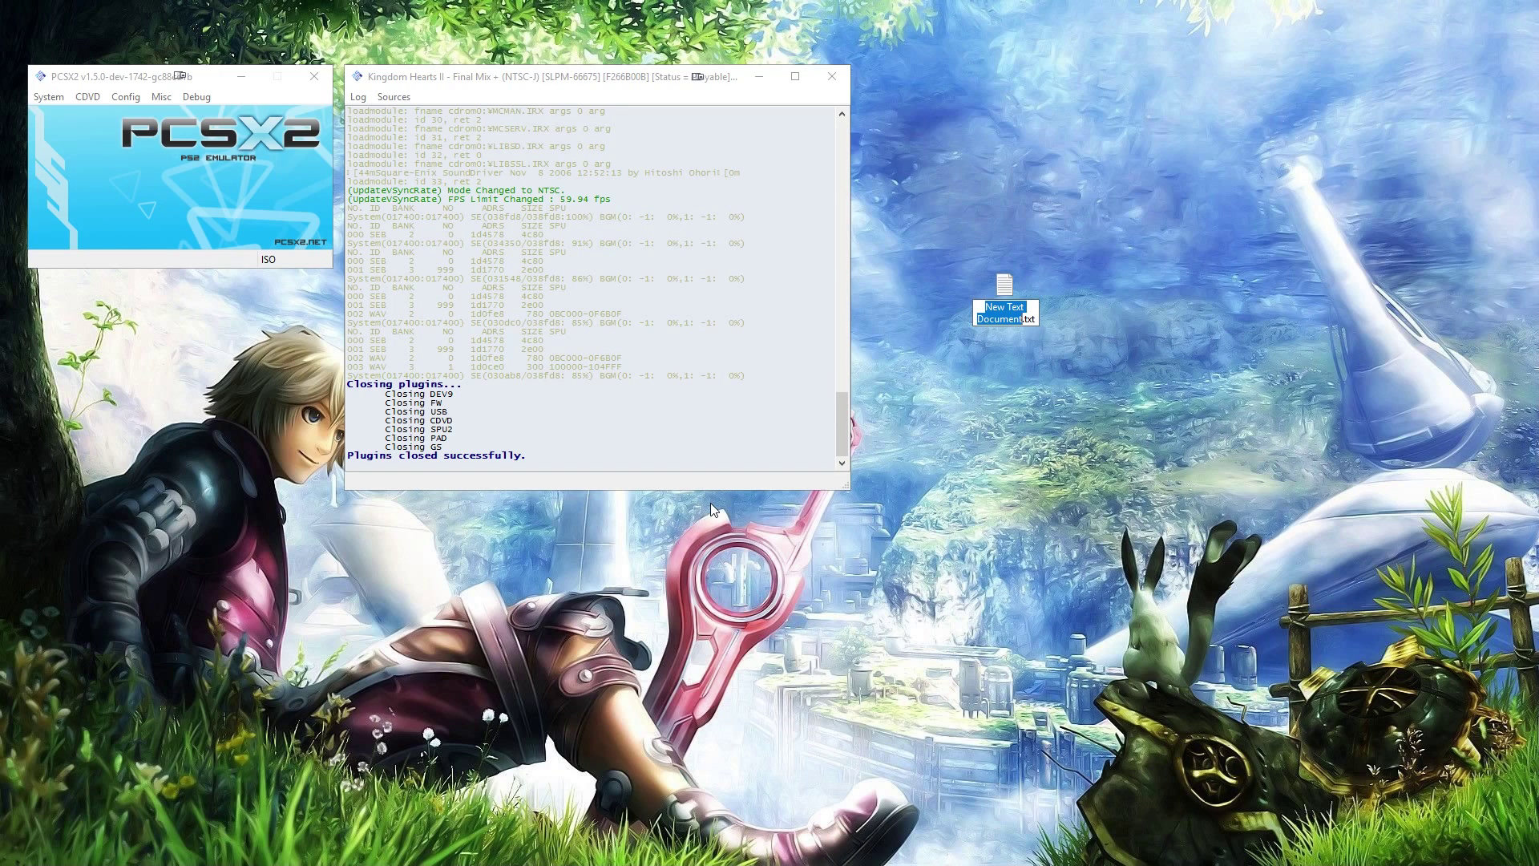
type("F266B00B")
key("Return")
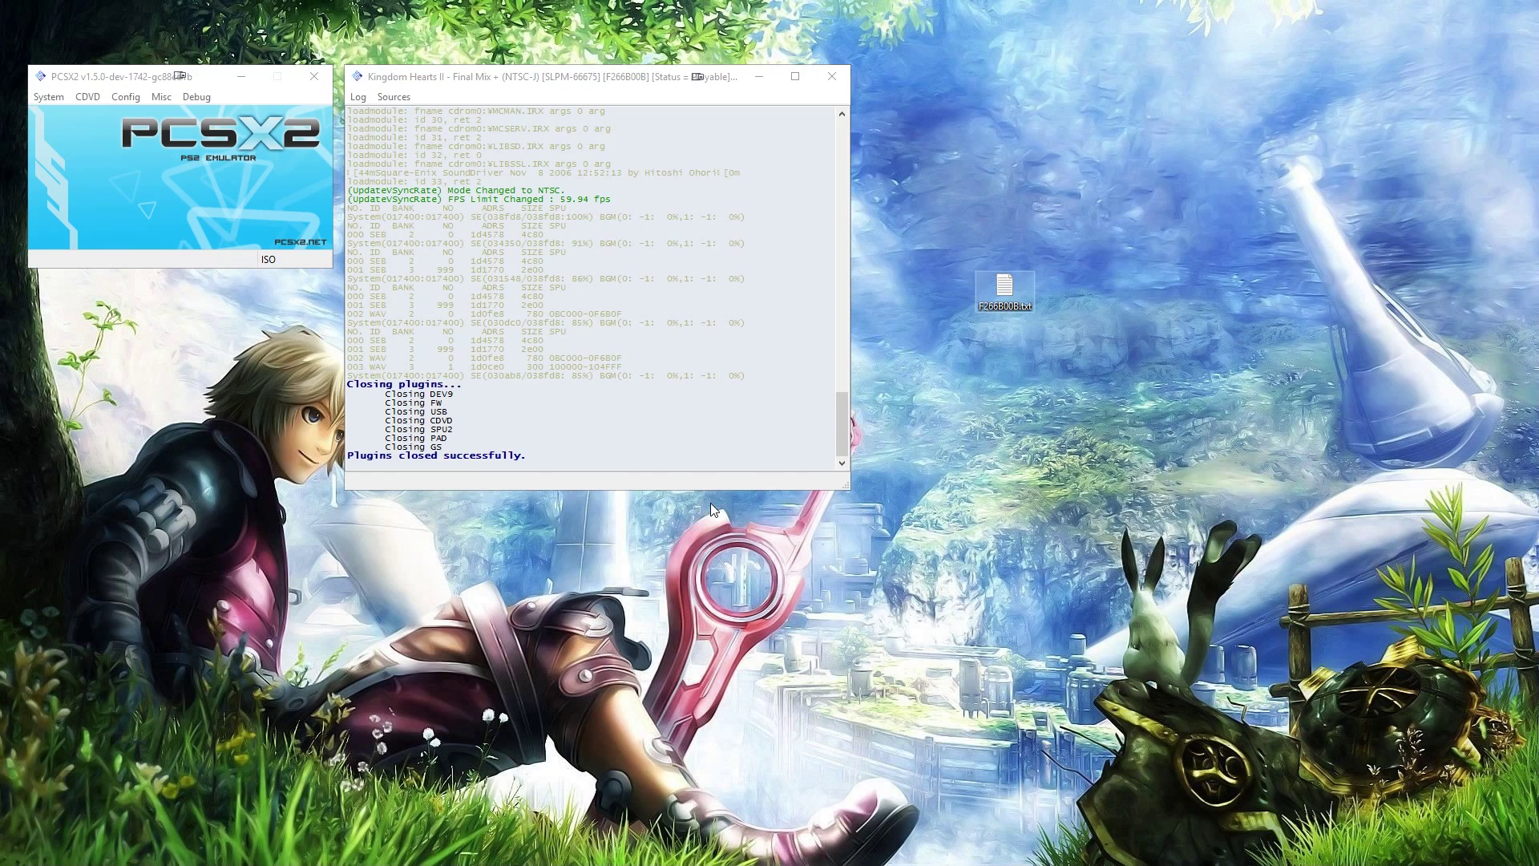
Open F266B00B.txt and copy both Kingdom Hearts 2: Final Mix 60 FPS toggle code blocks into it from Codes.txt.
double_click(1003, 290)
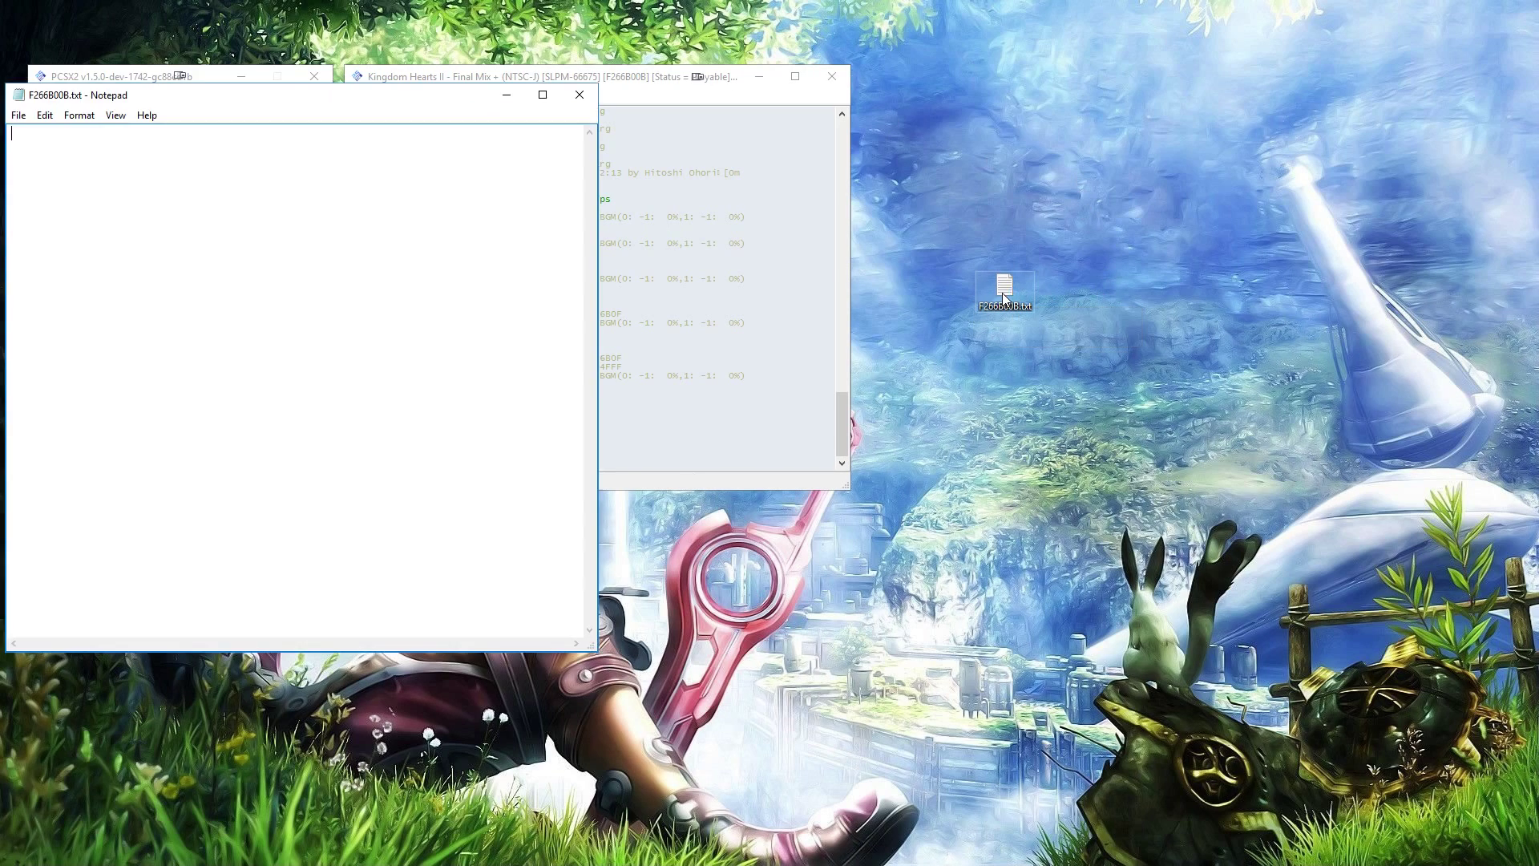
left_click_drag(266, 102, 772, 116)
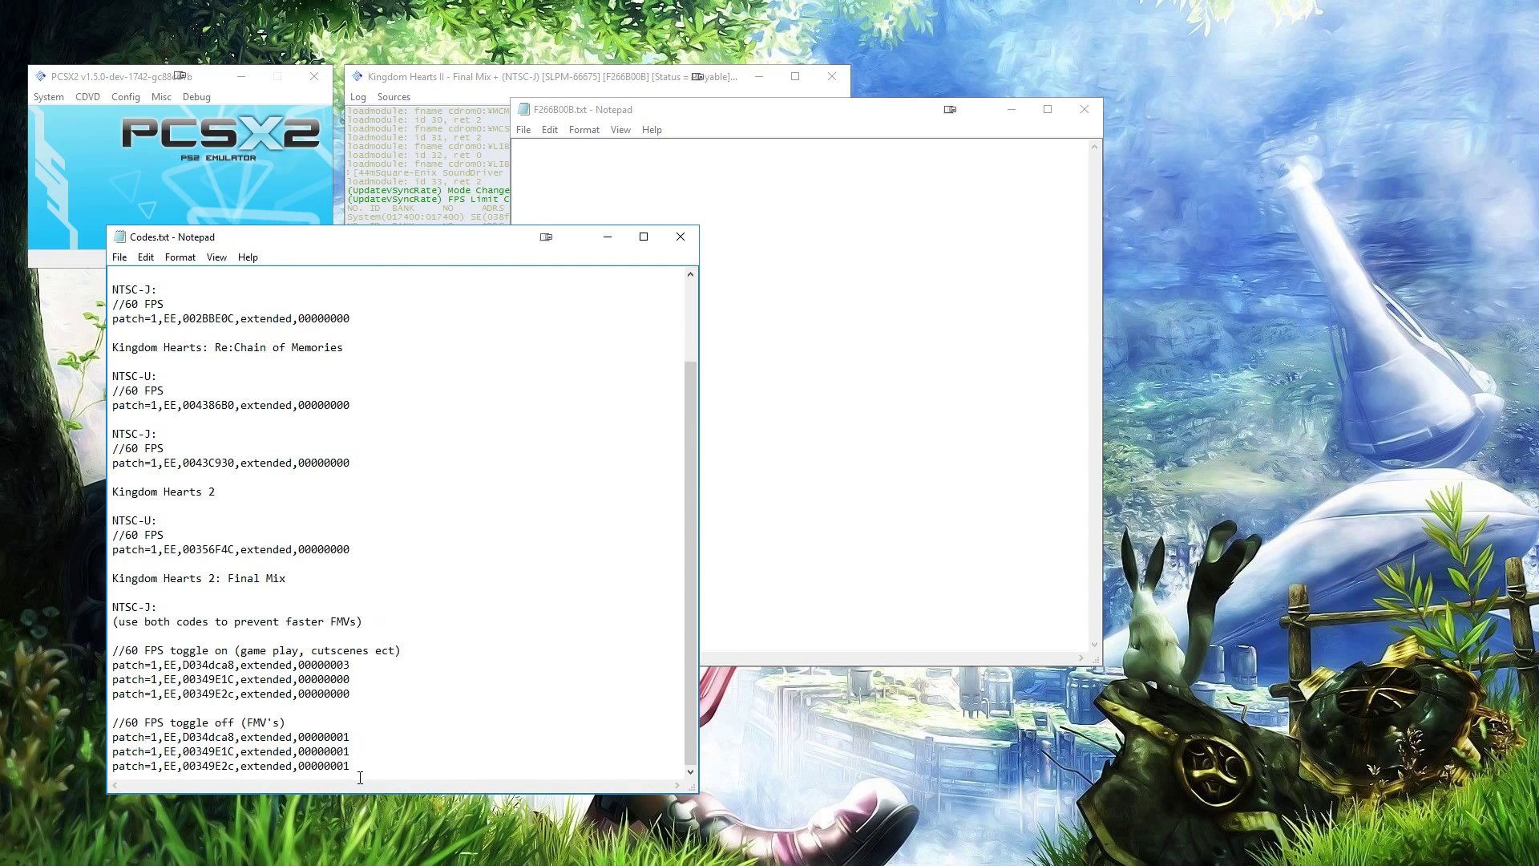
left_click_drag(352, 768, 110, 642)
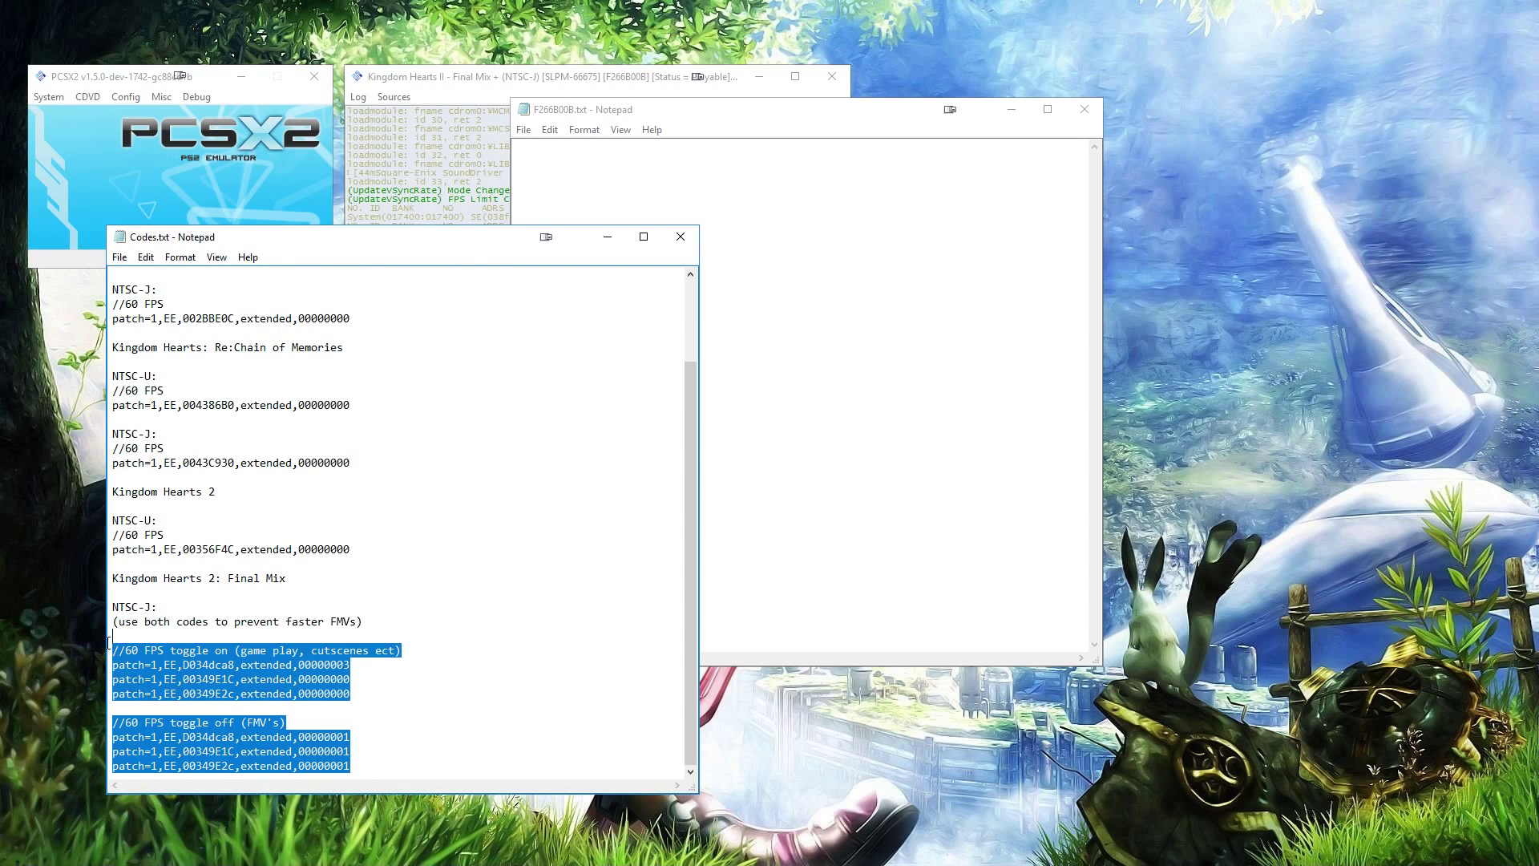
right_click(138, 651)
left_click(69, 487)
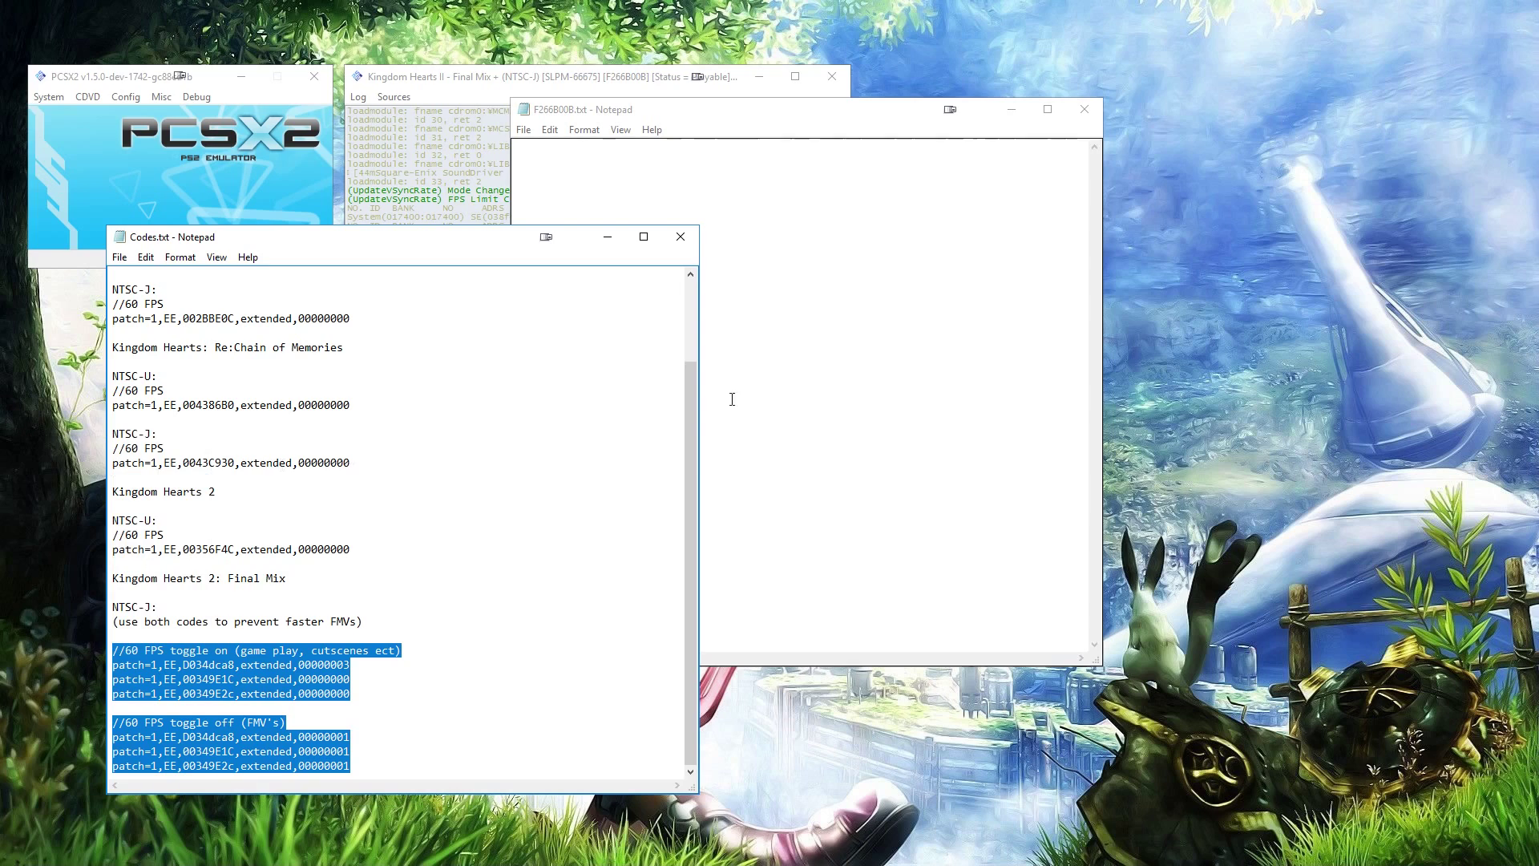
left_click(818, 378)
right_click(818, 378)
left_click(670, 440)
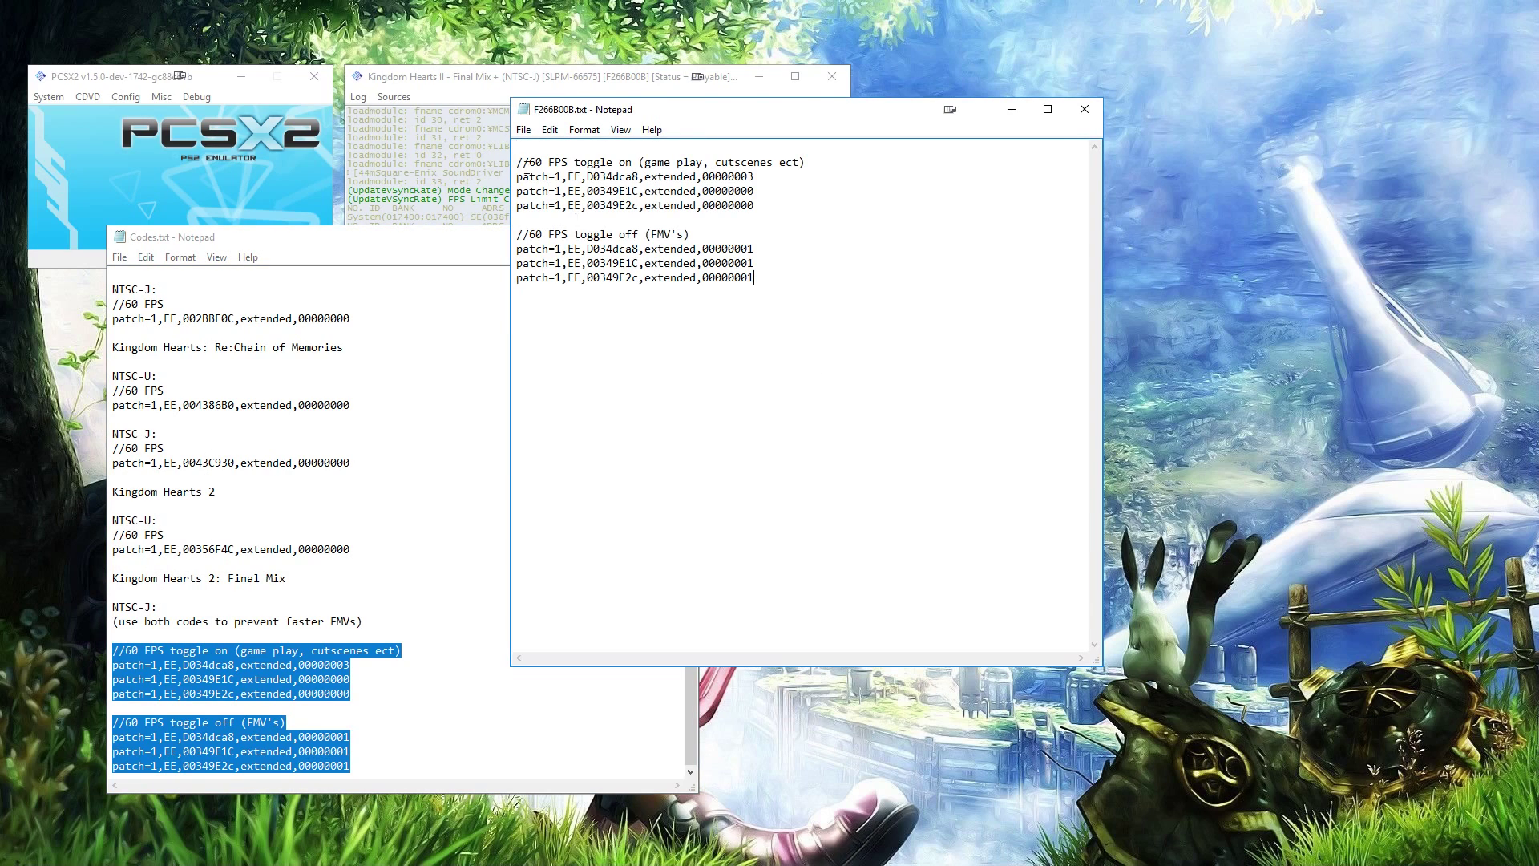
Add the comment line "//Kingdom Hearts 2 FM" at the start of F266B00B.txt, above the codes.
left_click(580, 153)
key("Return")
key("Up")
type("//Kin")
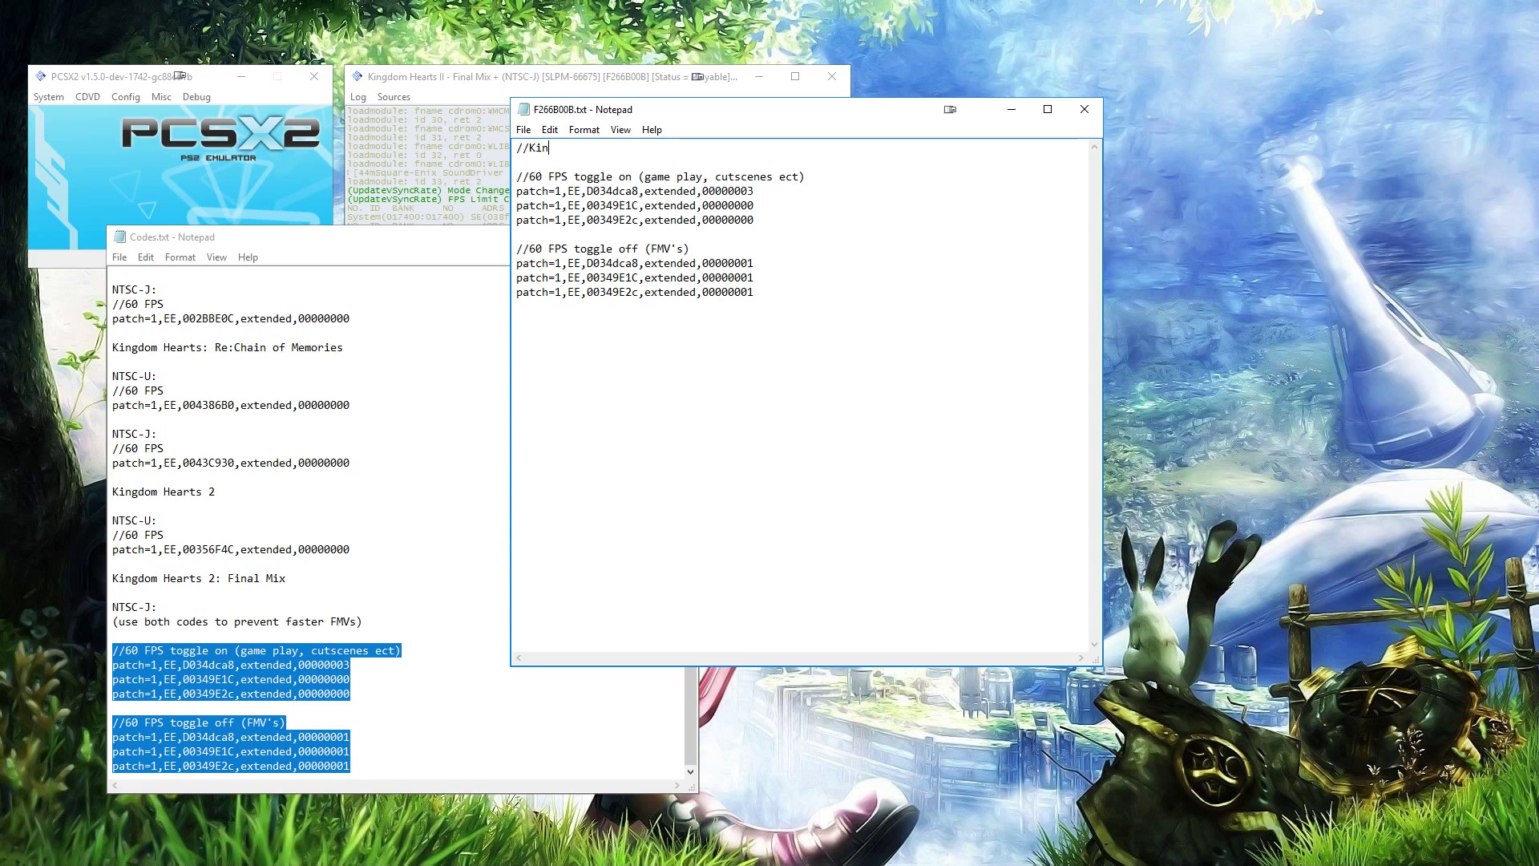
type("gdom")
type("Hearts 2 FM")
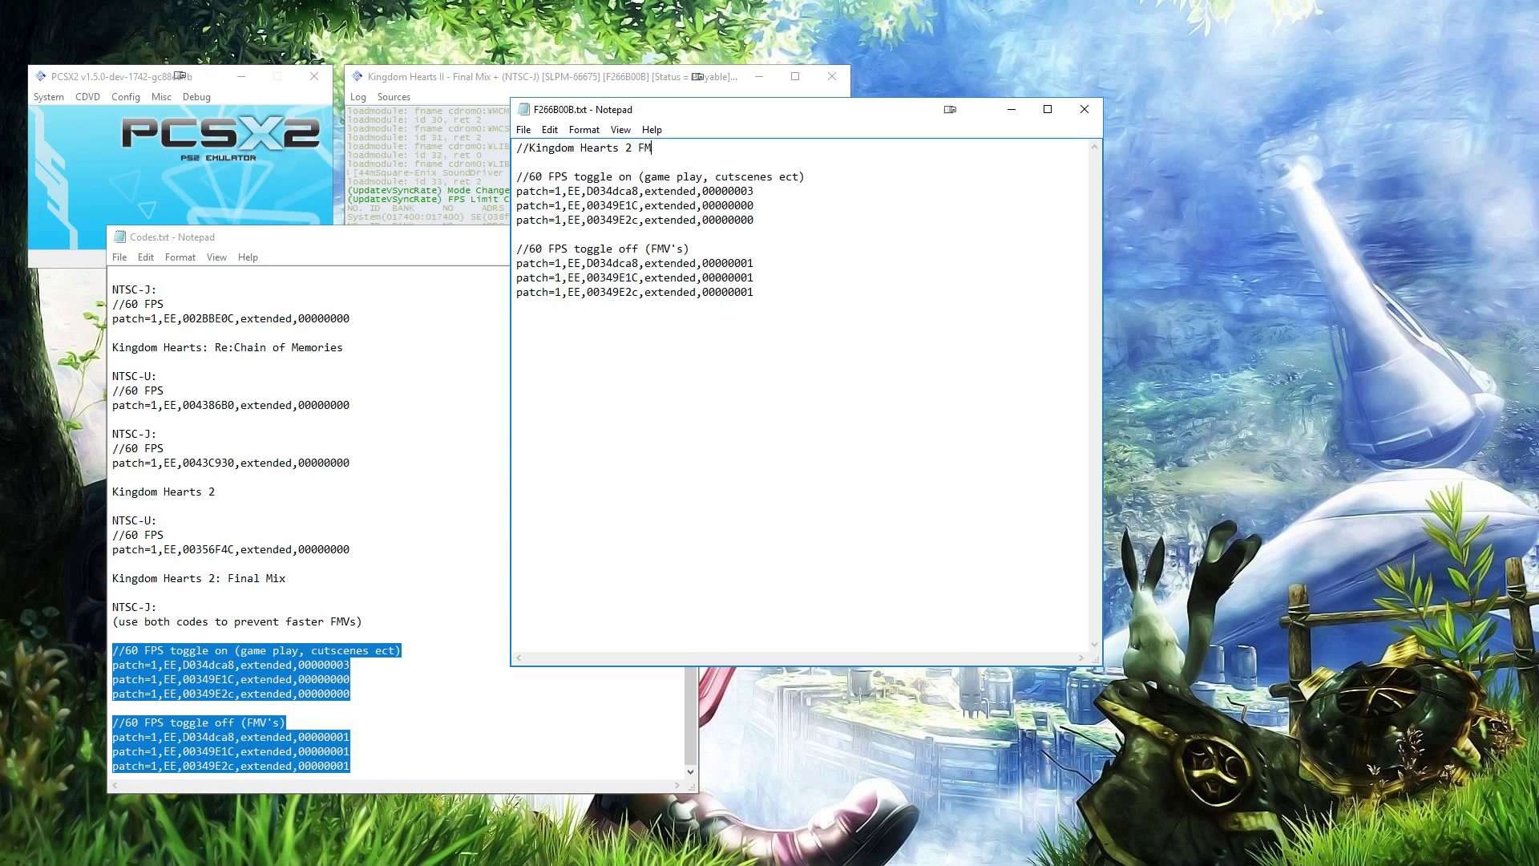
Save the document to the desktop as F266B00B.pnach with the All Files type, replacing the existing file.
left_click(523, 131)
left_click(436, 198)
left_click(685, 508)
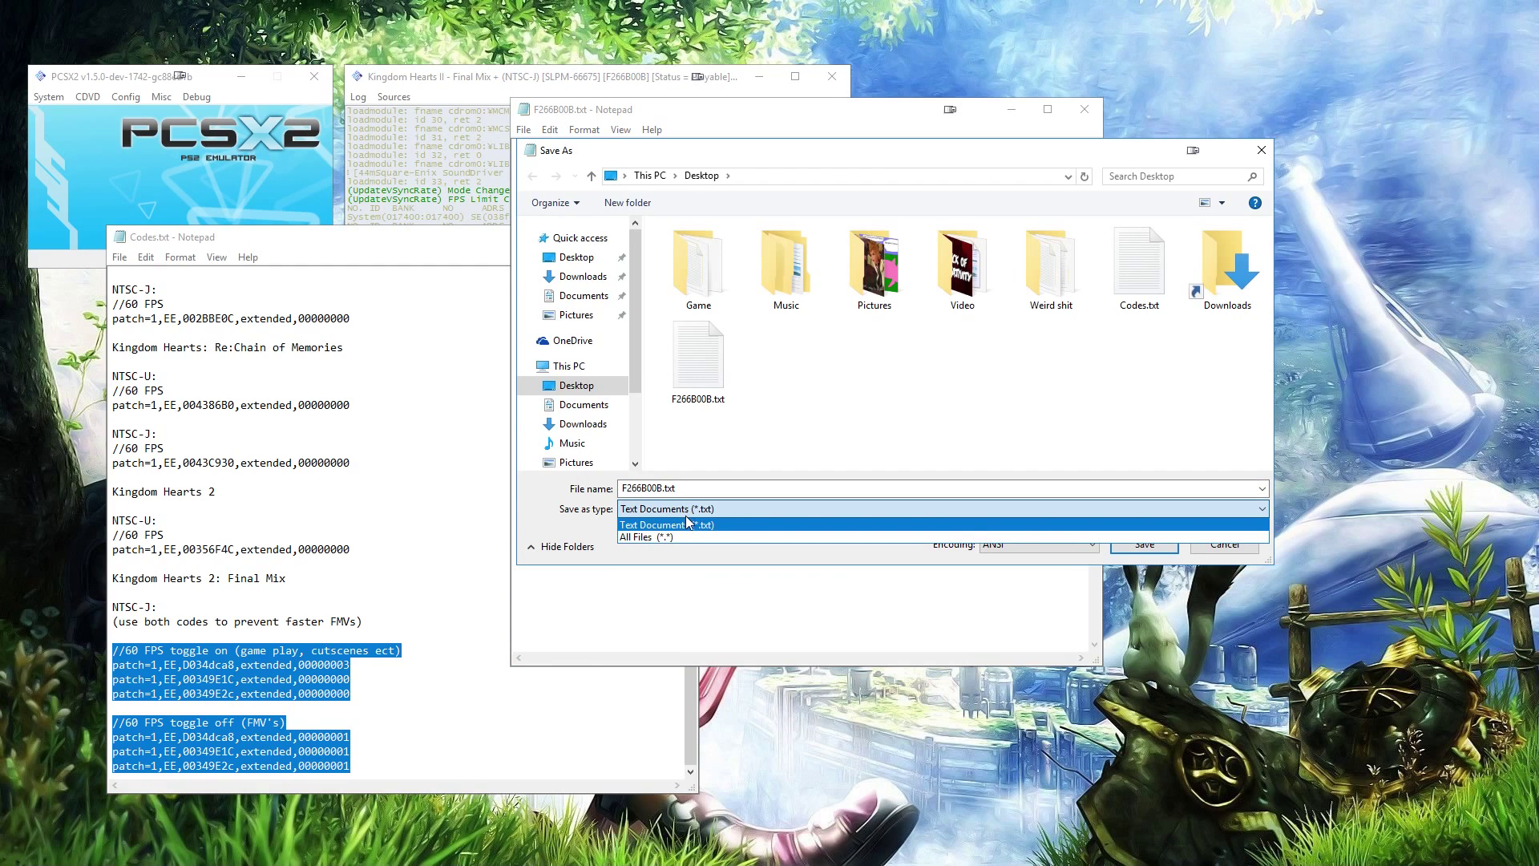
left_click(689, 535)
double_click(713, 492)
left_click(664, 492)
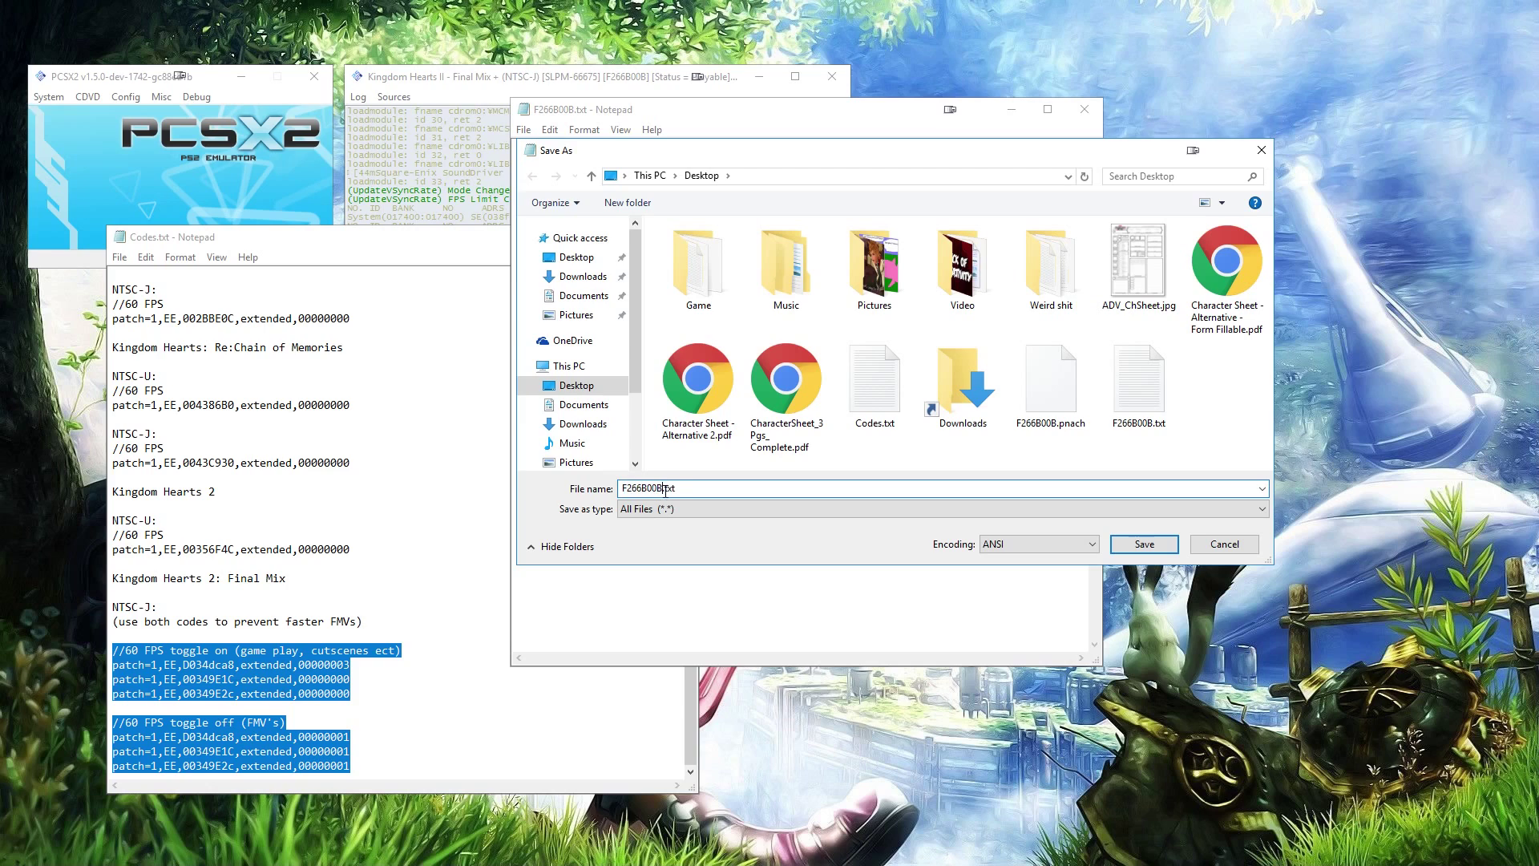
key("Delete")
key("Delete")
key("Delete")
type("pnach")
left_click(1147, 545)
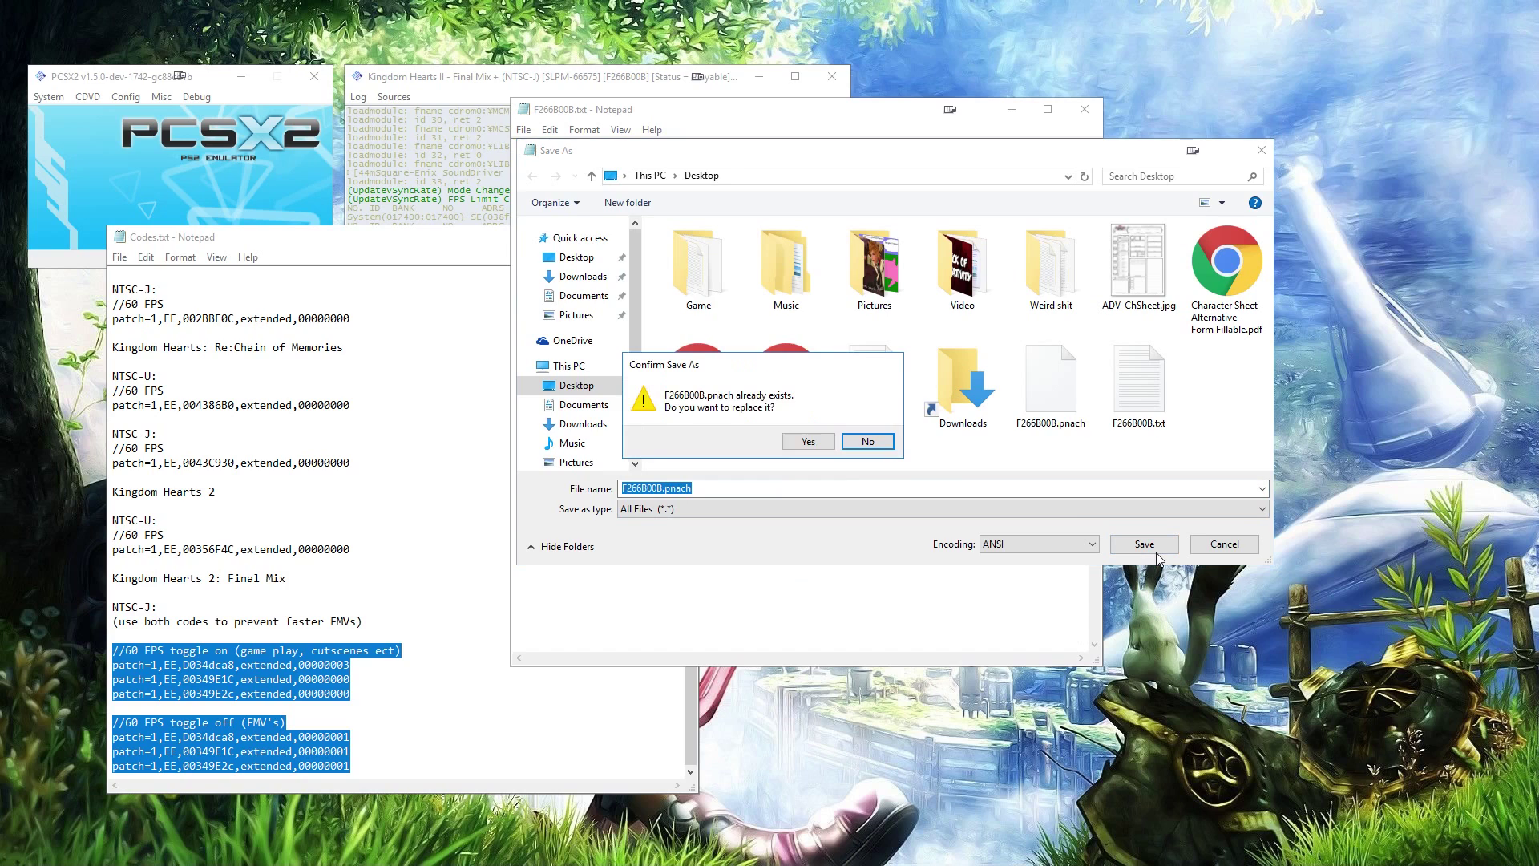
left_click(808, 441)
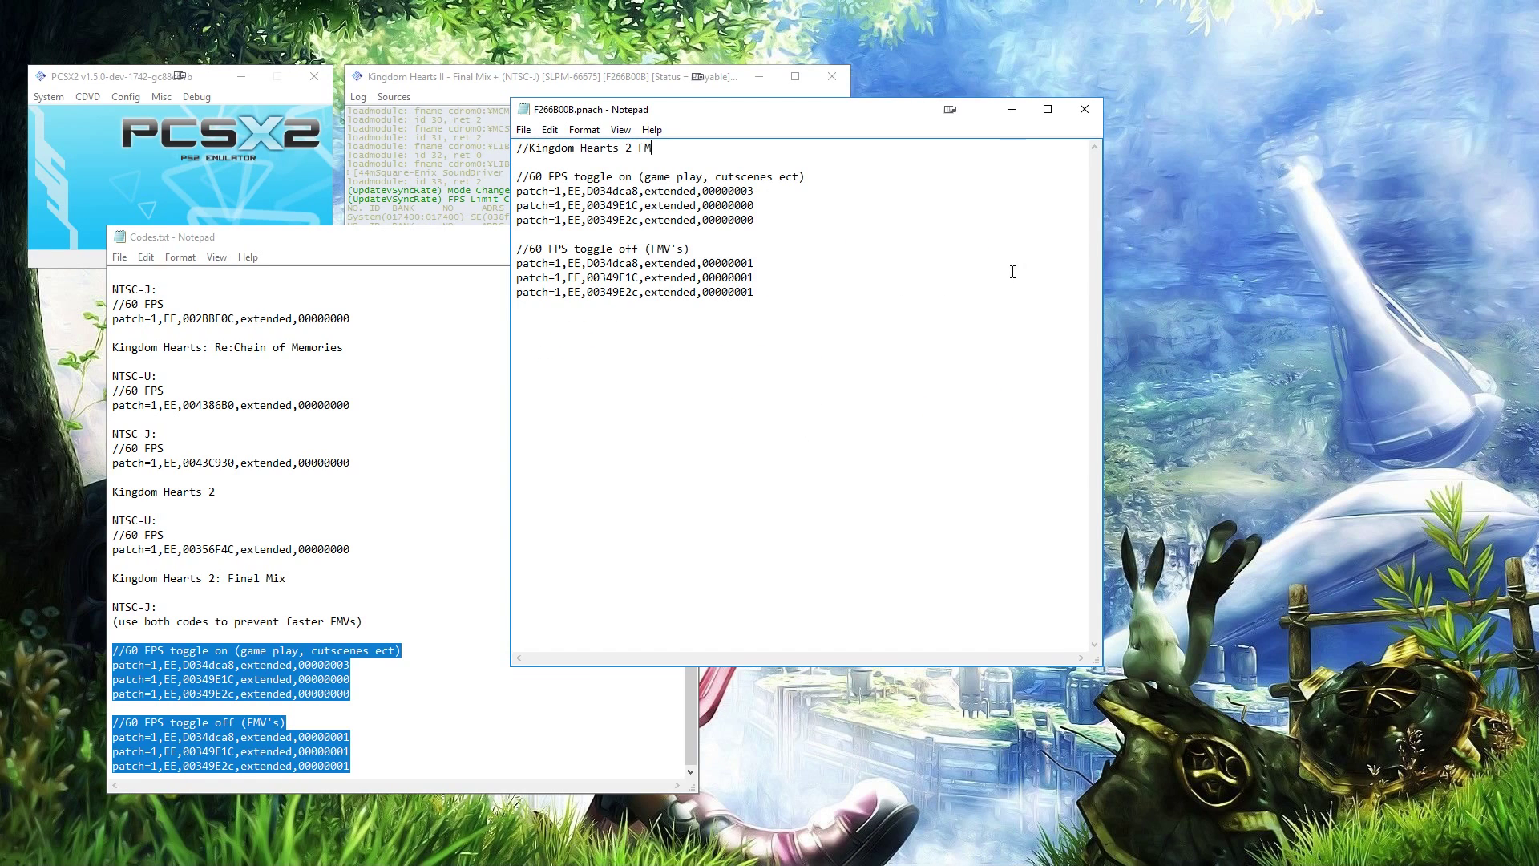
Close the F266B00B.pnach and Codes.txt Notepad windows.
left_click(1084, 109)
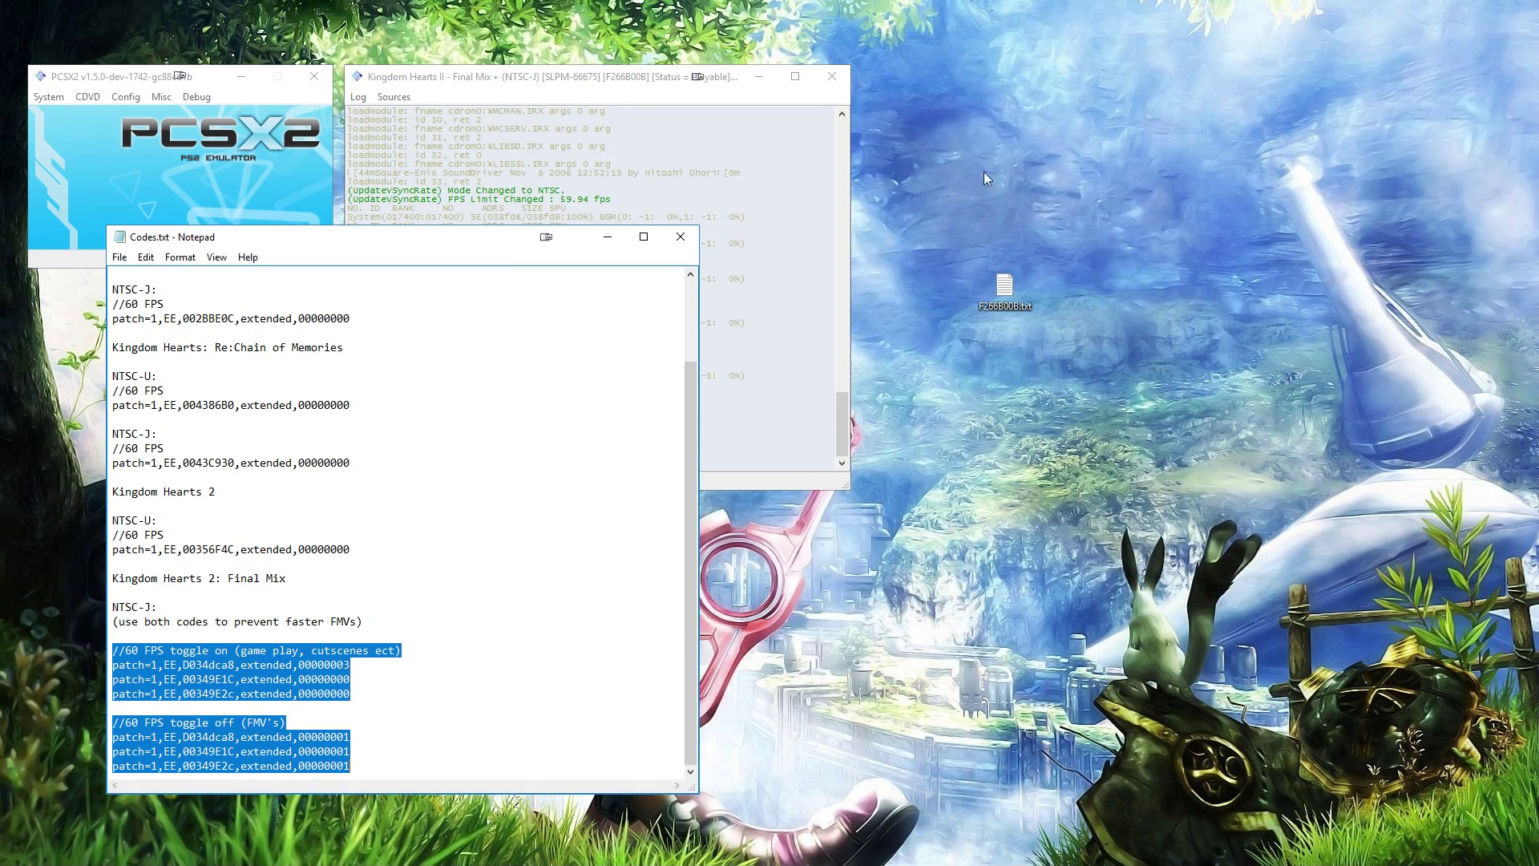
left_click(691, 237)
left_click_drag(790, 454, 750, 434)
left_click(795, 450)
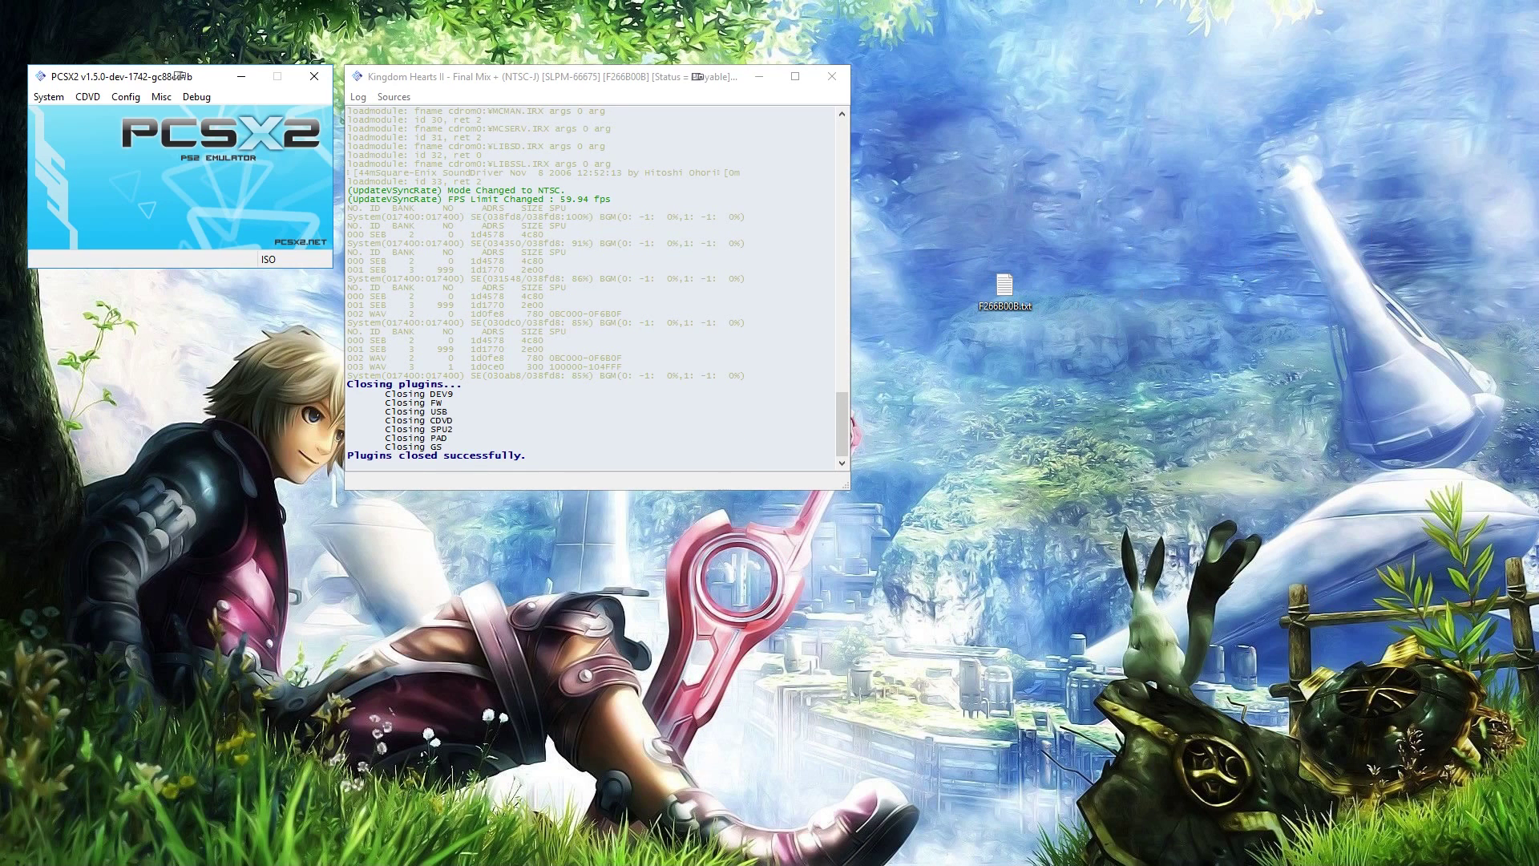
Bring up the PCSX2 folder window below the emulator and place F266B00B.pnach in the free desktop area above it.
key("alt+Tab")
left_click_drag(850, 93, 959, 432)
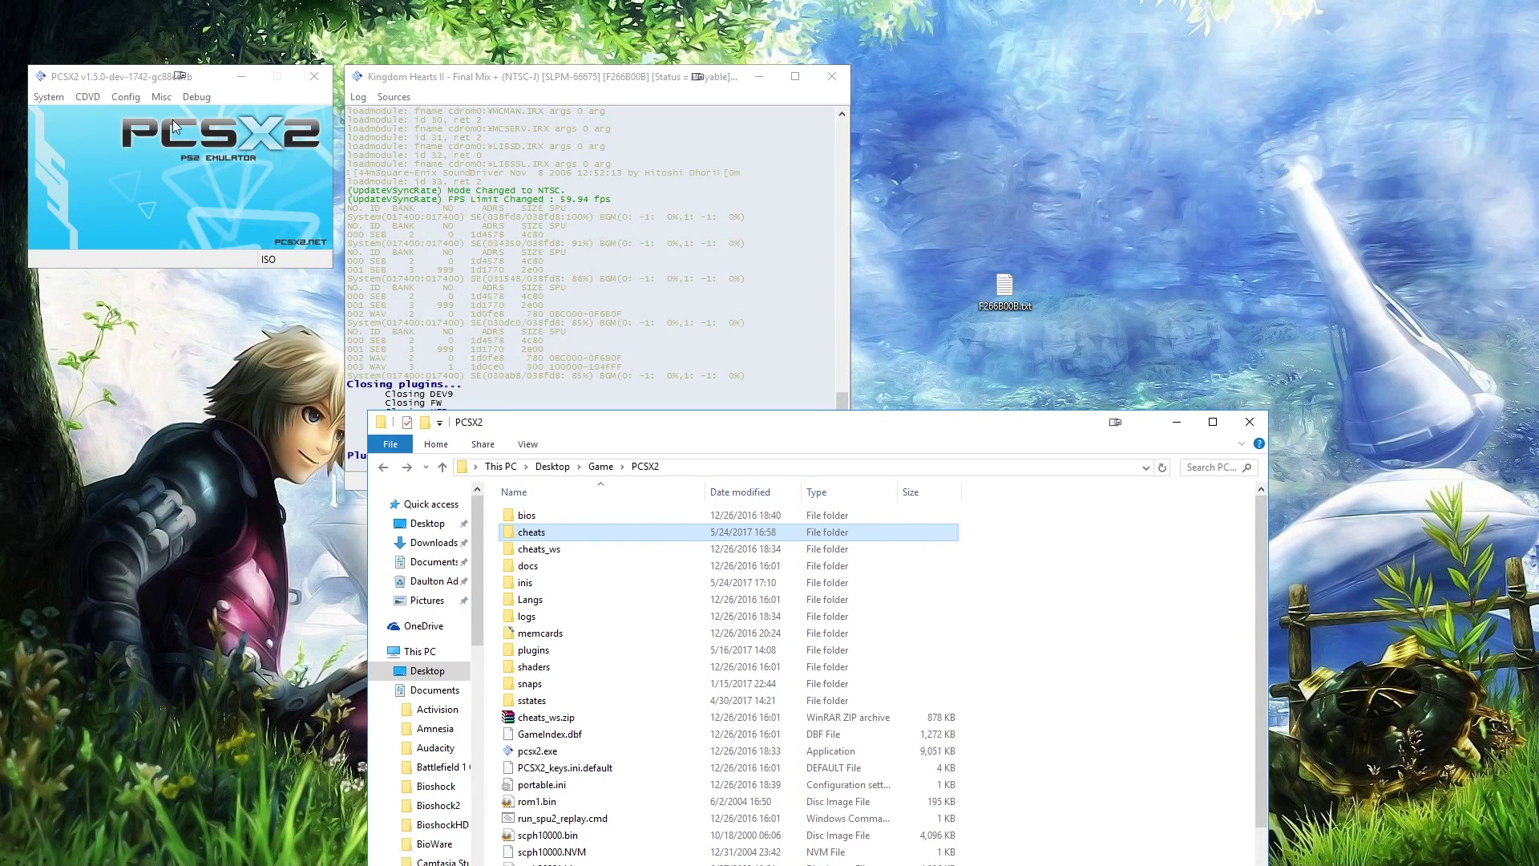
left_click(133, 76)
left_click_drag(132, 76, 129, 82)
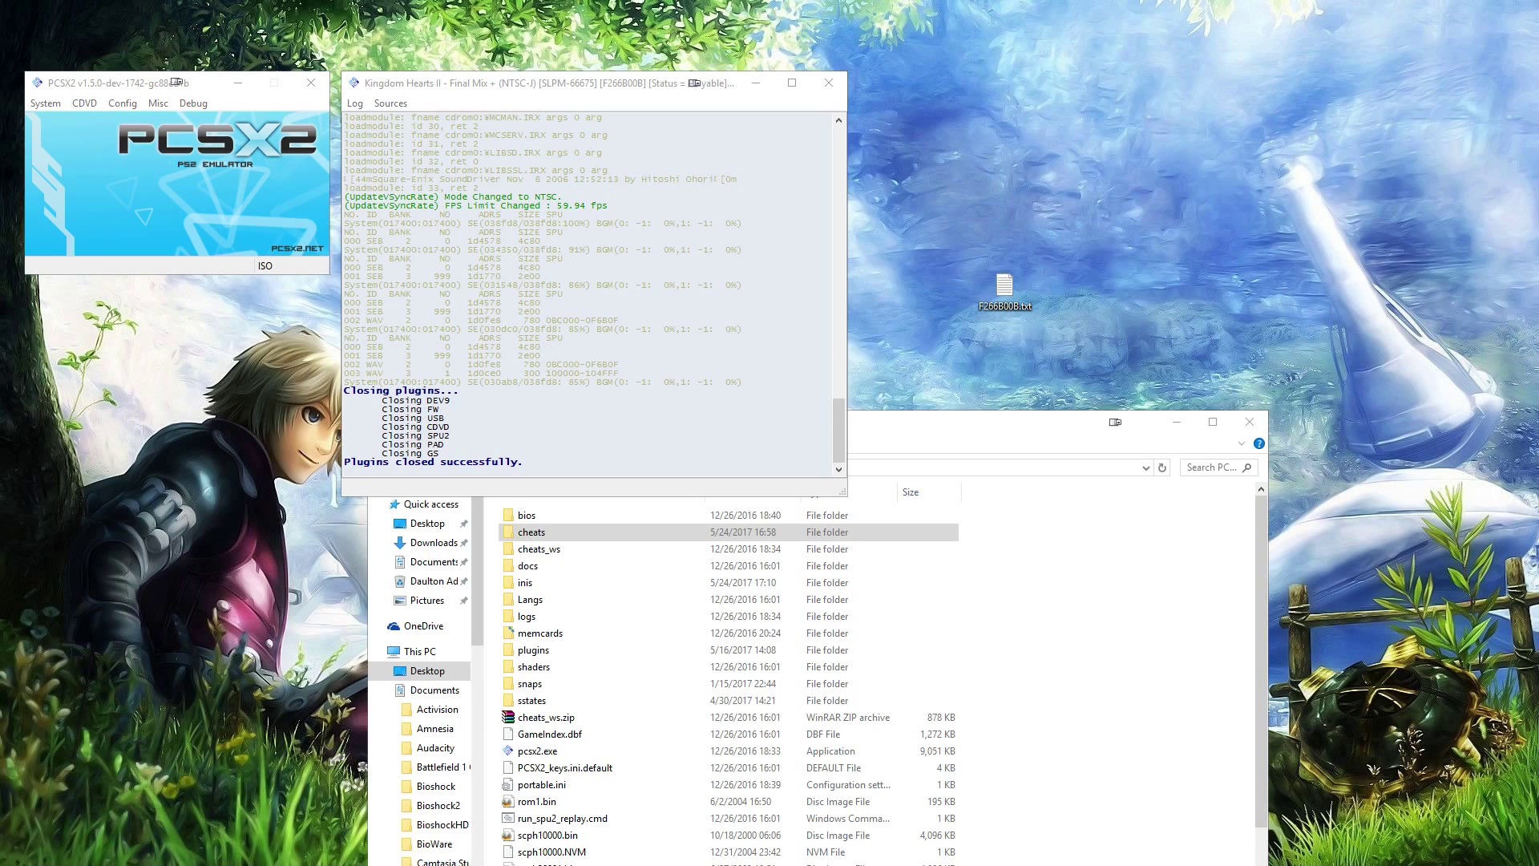
left_click_drag(1186, 183, 1190, 189)
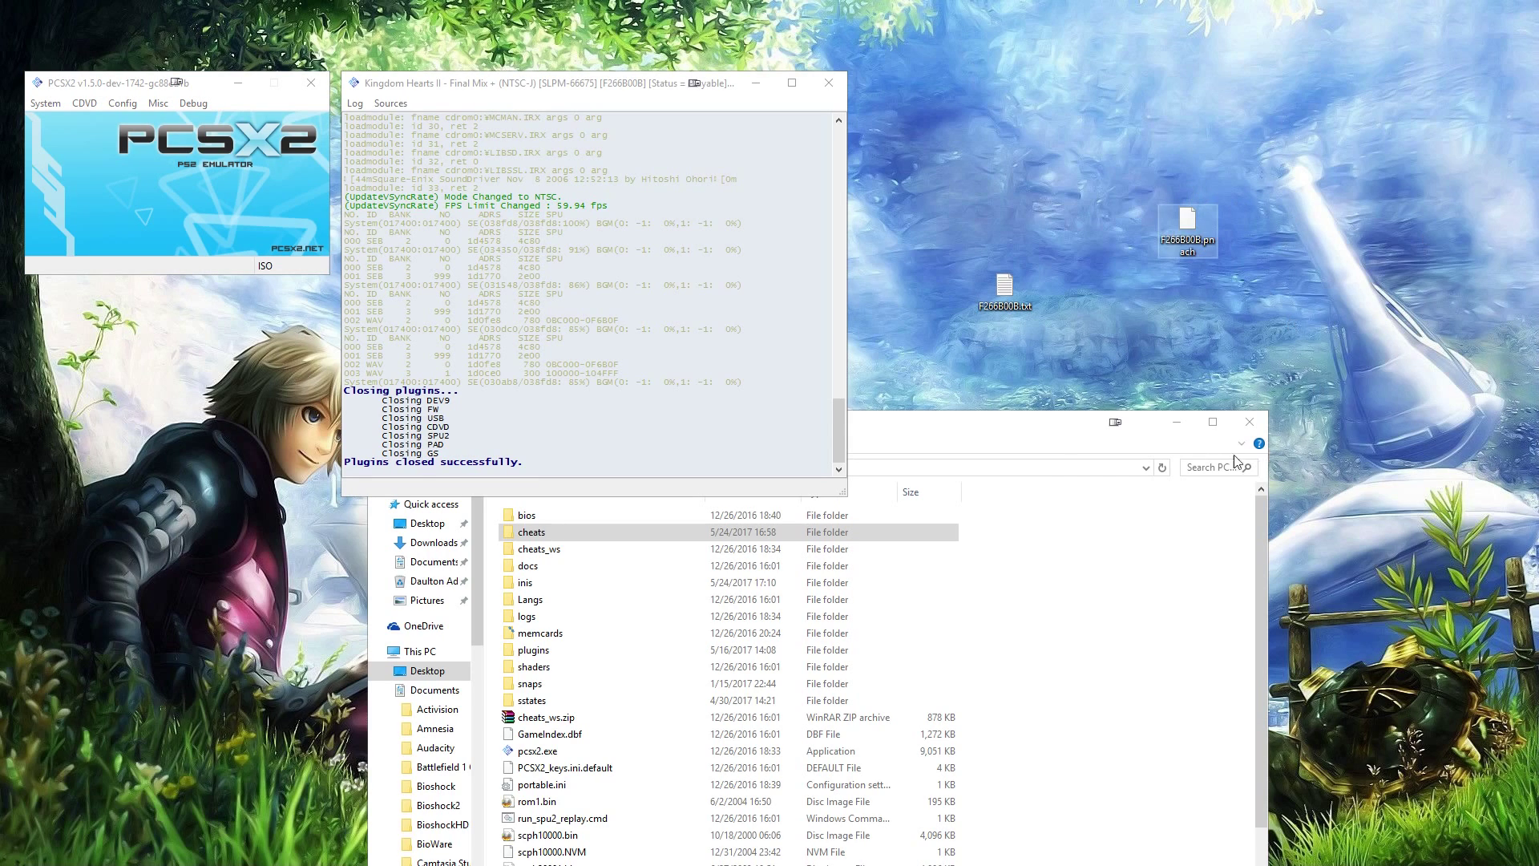
Move F266B00B.pnach from the desktop into the PCSX2 cheats folder, and close the folder window.
left_click(1018, 439)
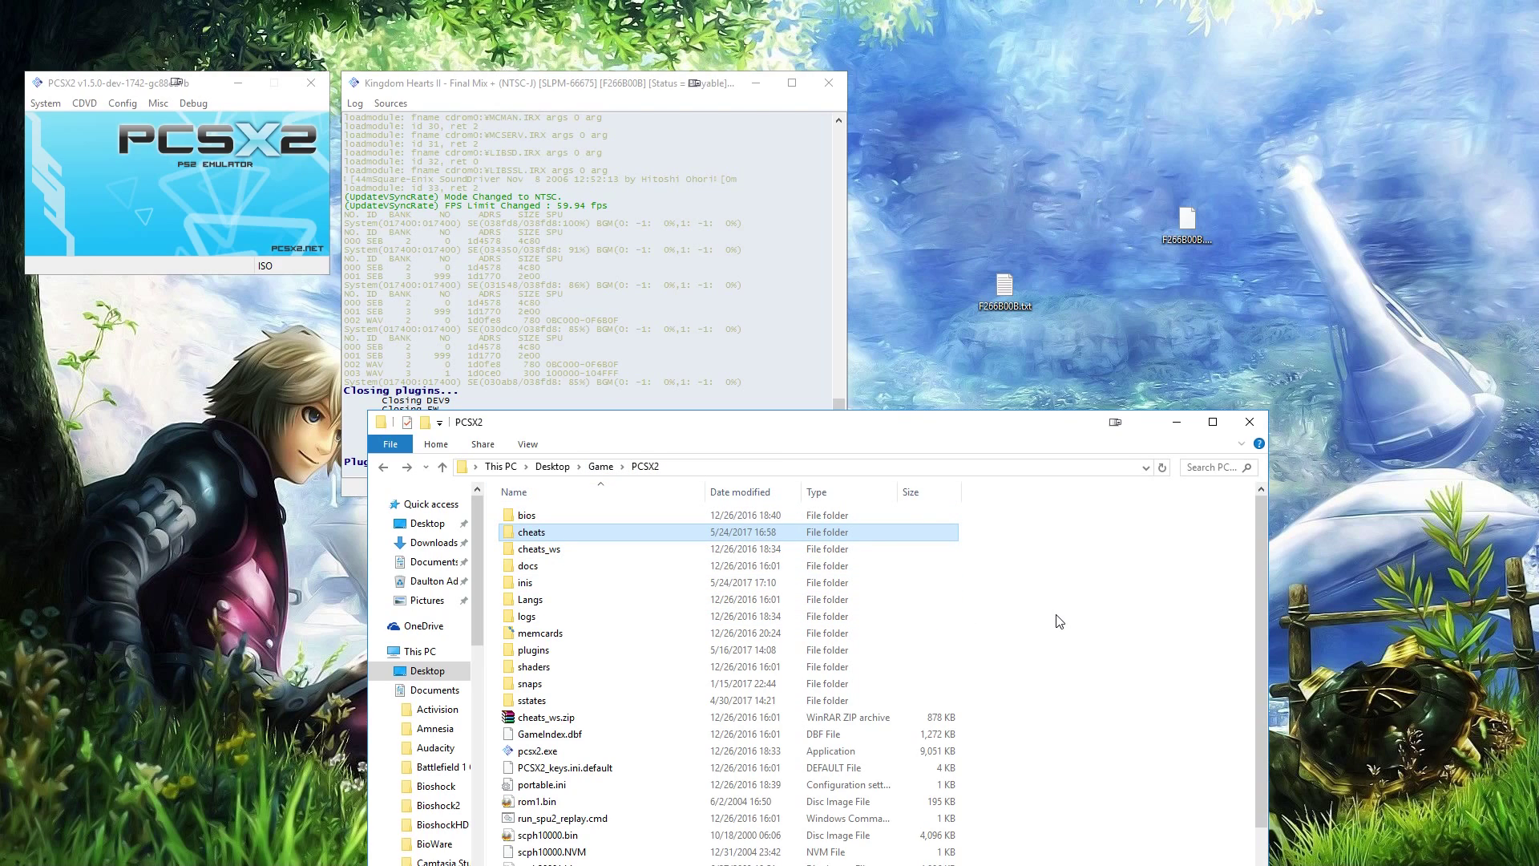
double_click(847, 538)
left_click_drag(1179, 239, 1210, 276)
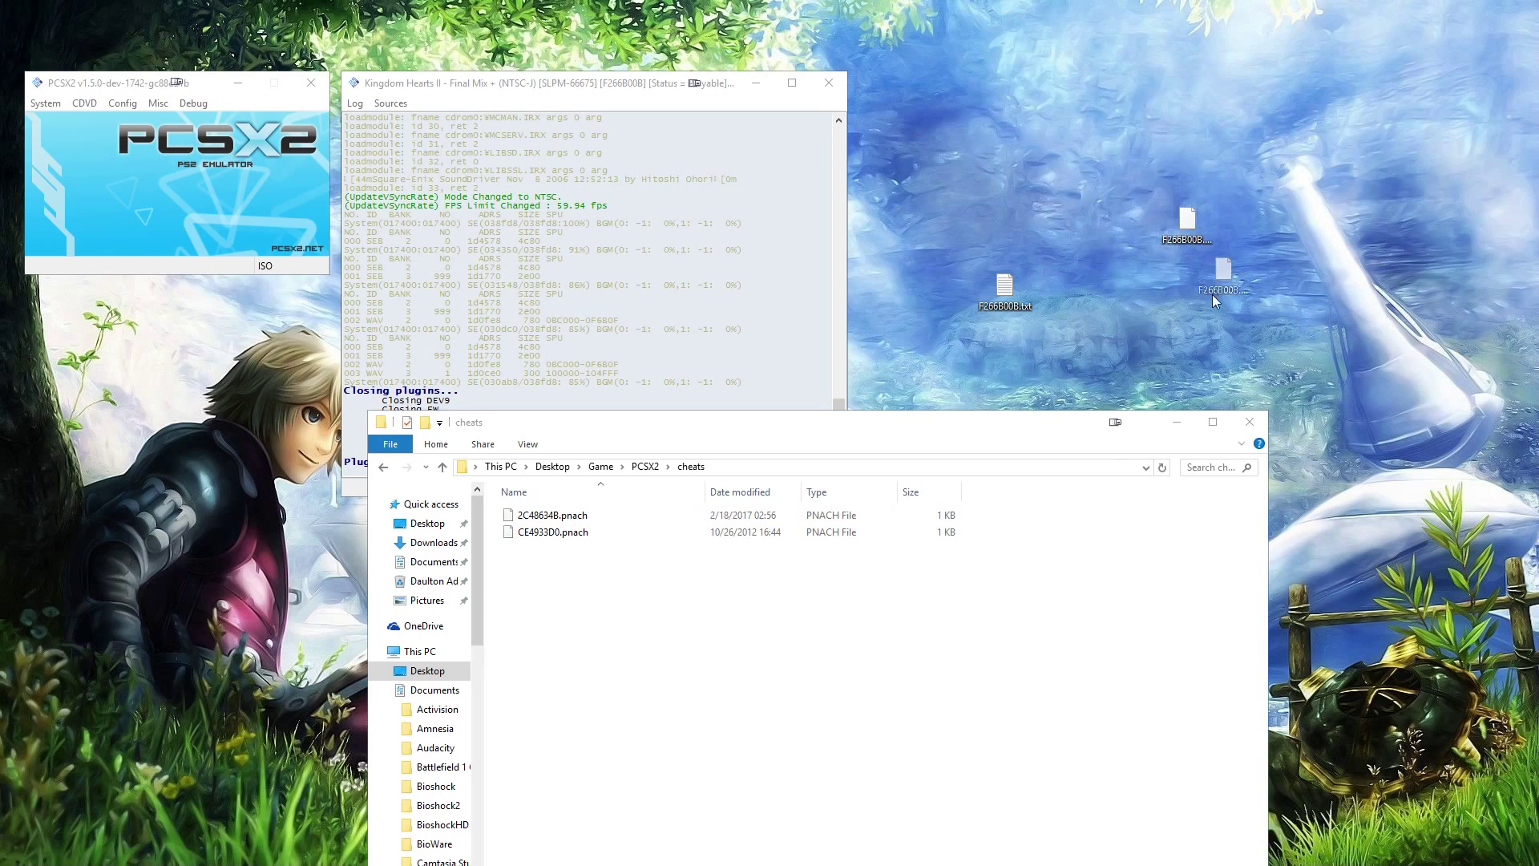
left_click_drag(995, 155, 574, 638)
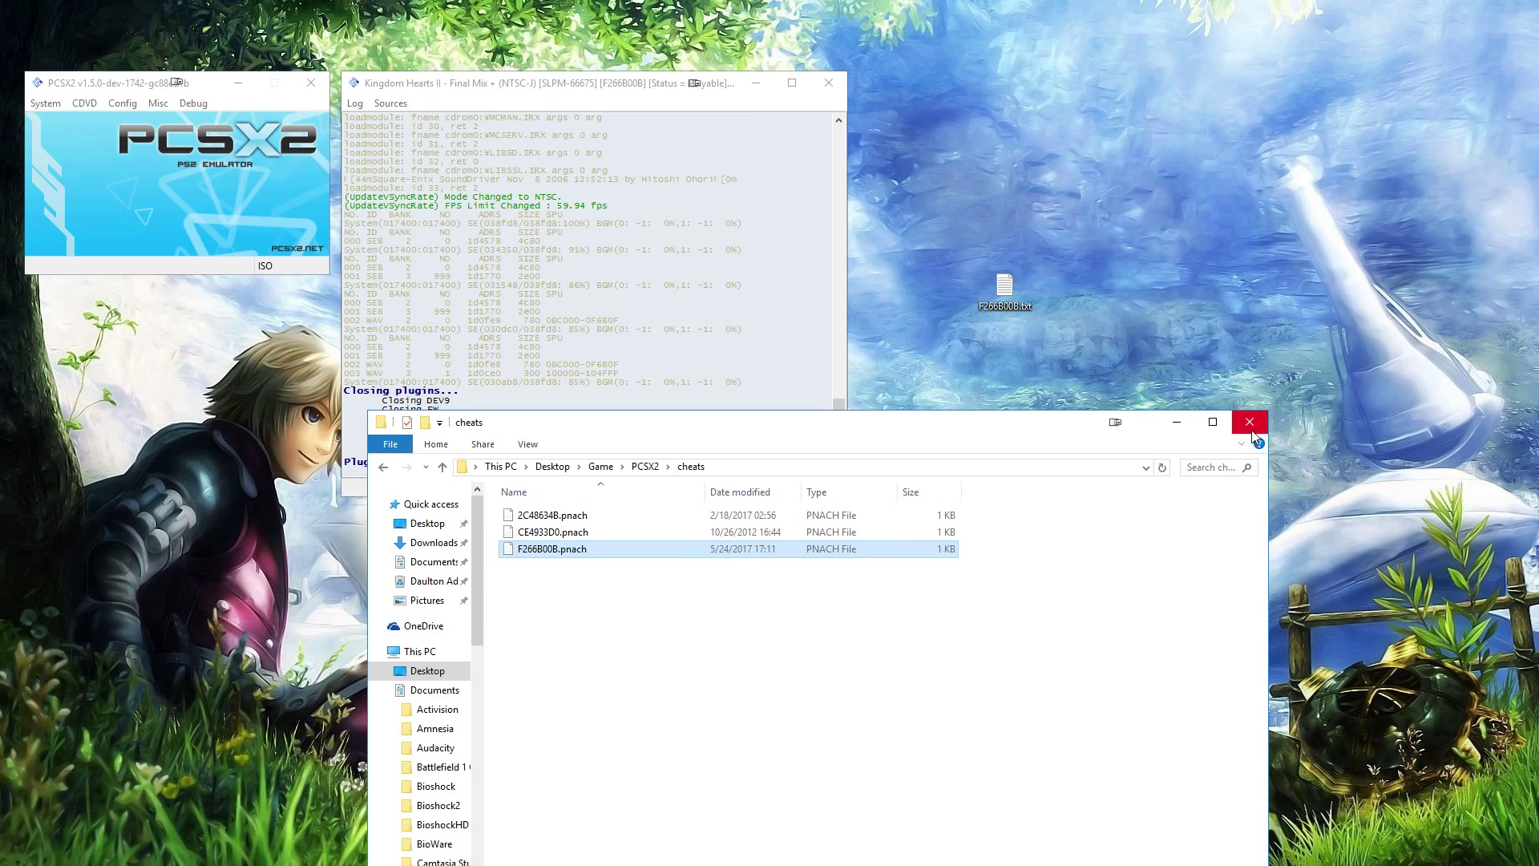
left_click(1248, 422)
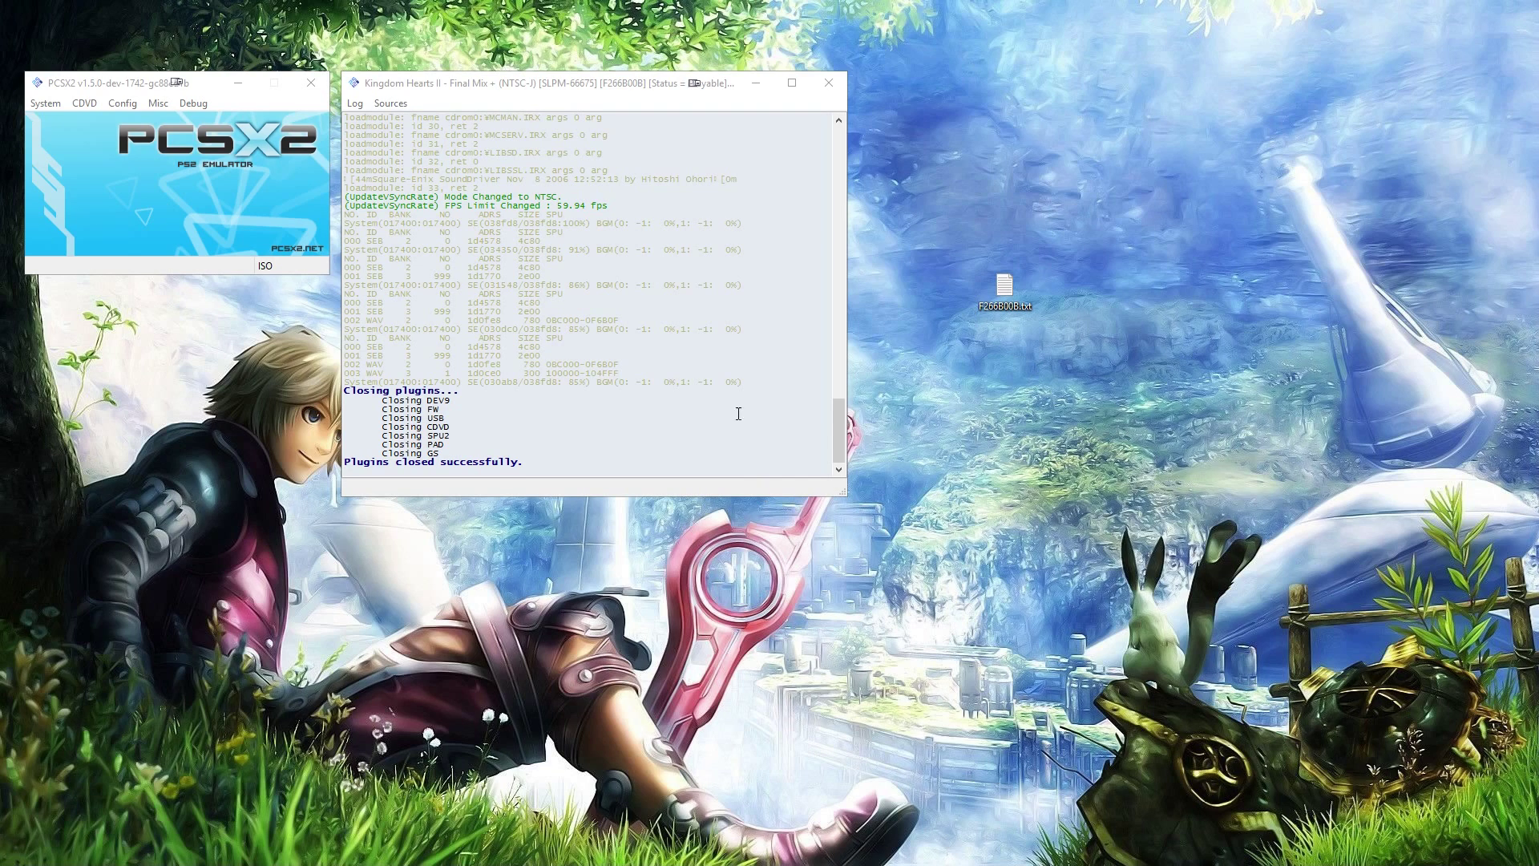
Check that Enable Cheats is turned on in the emulator, and fast-boot the game ISO.
left_click(43, 106)
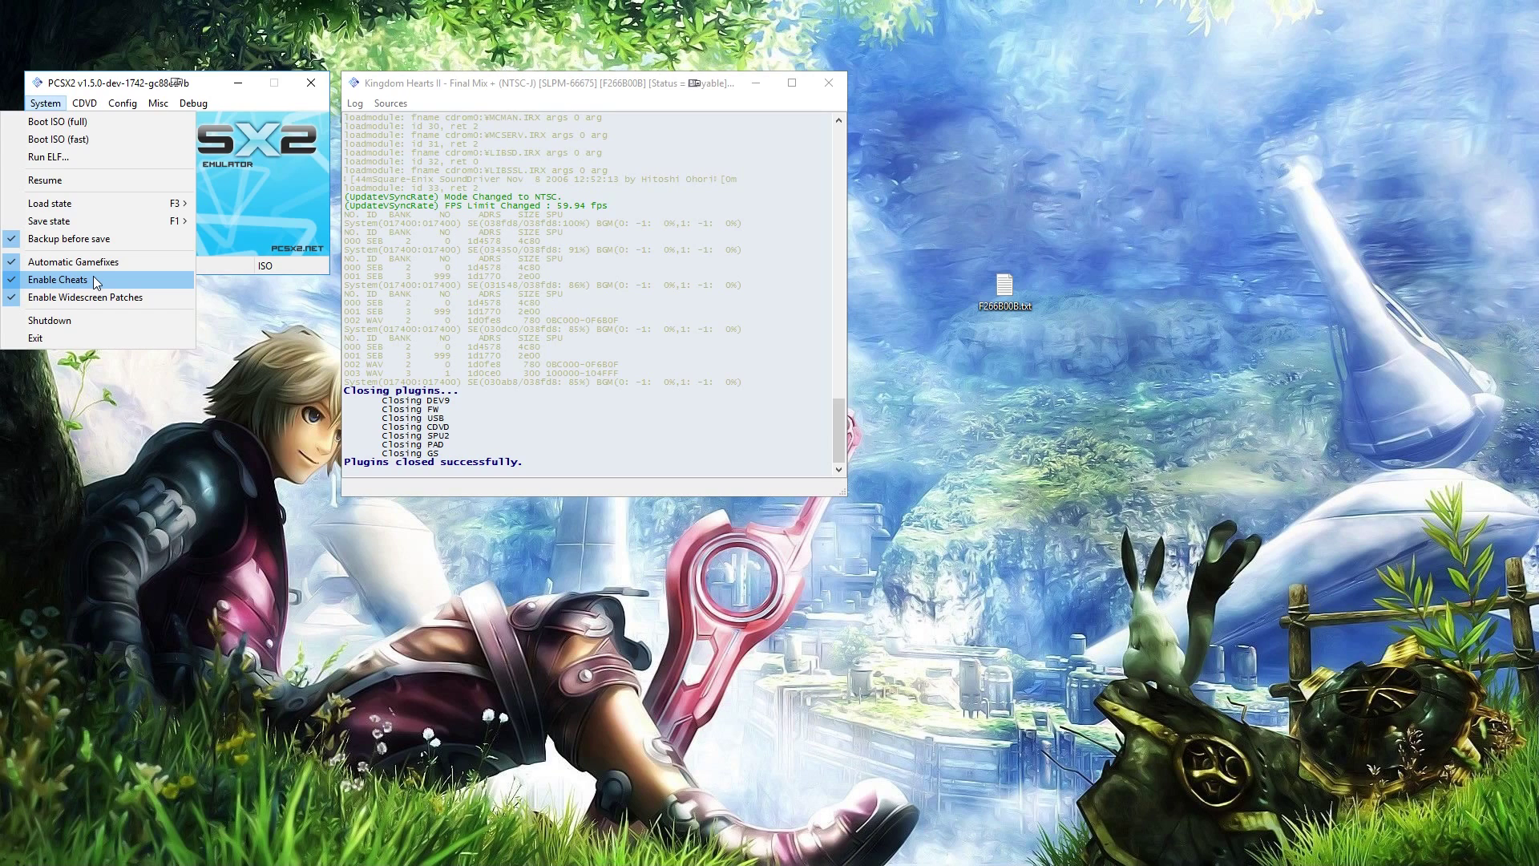
left_click(281, 218)
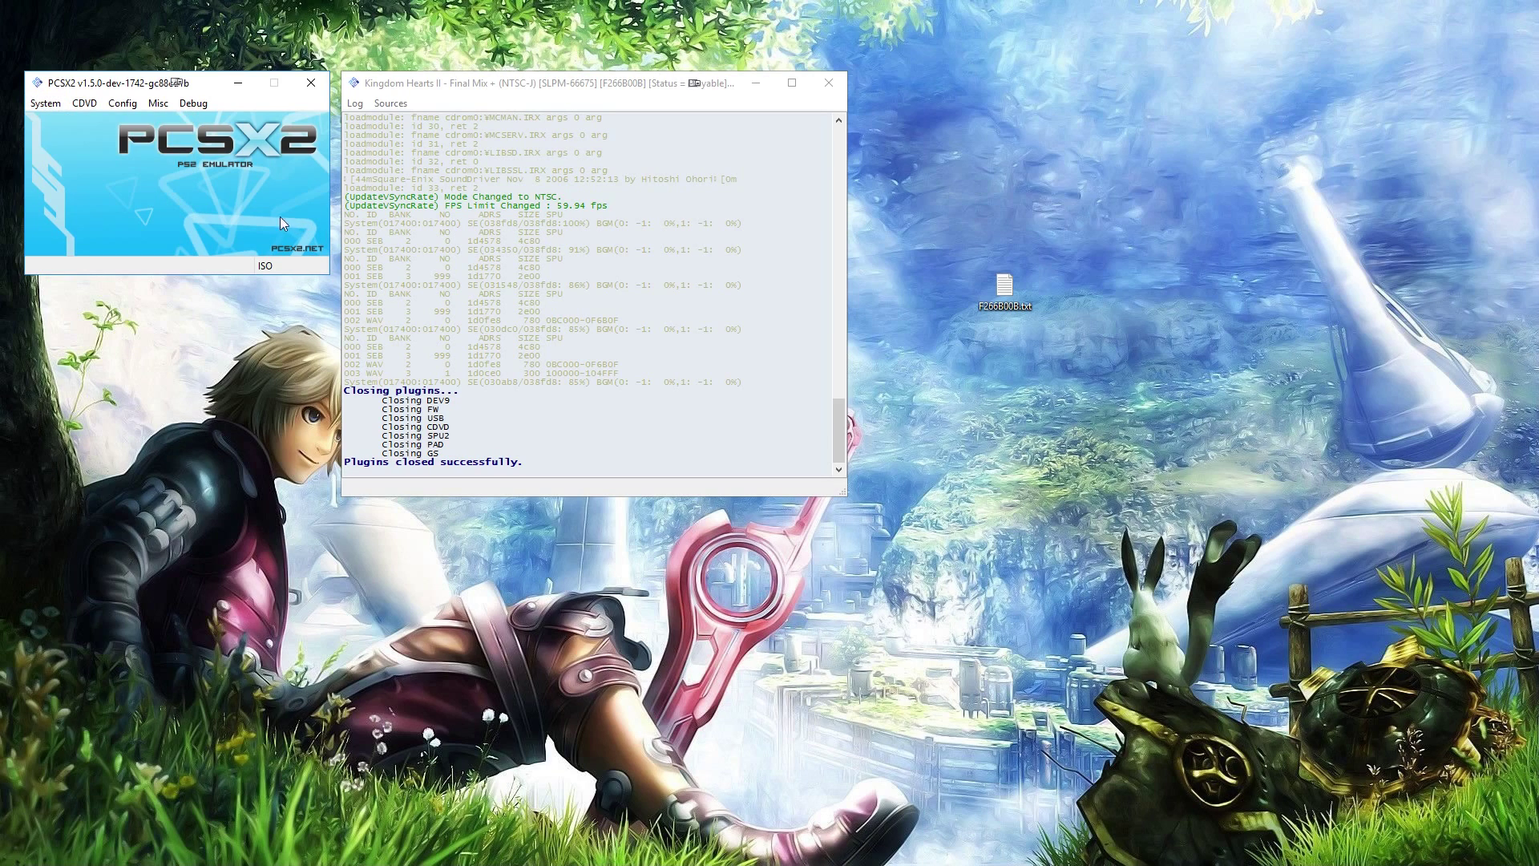
left_click(59, 103)
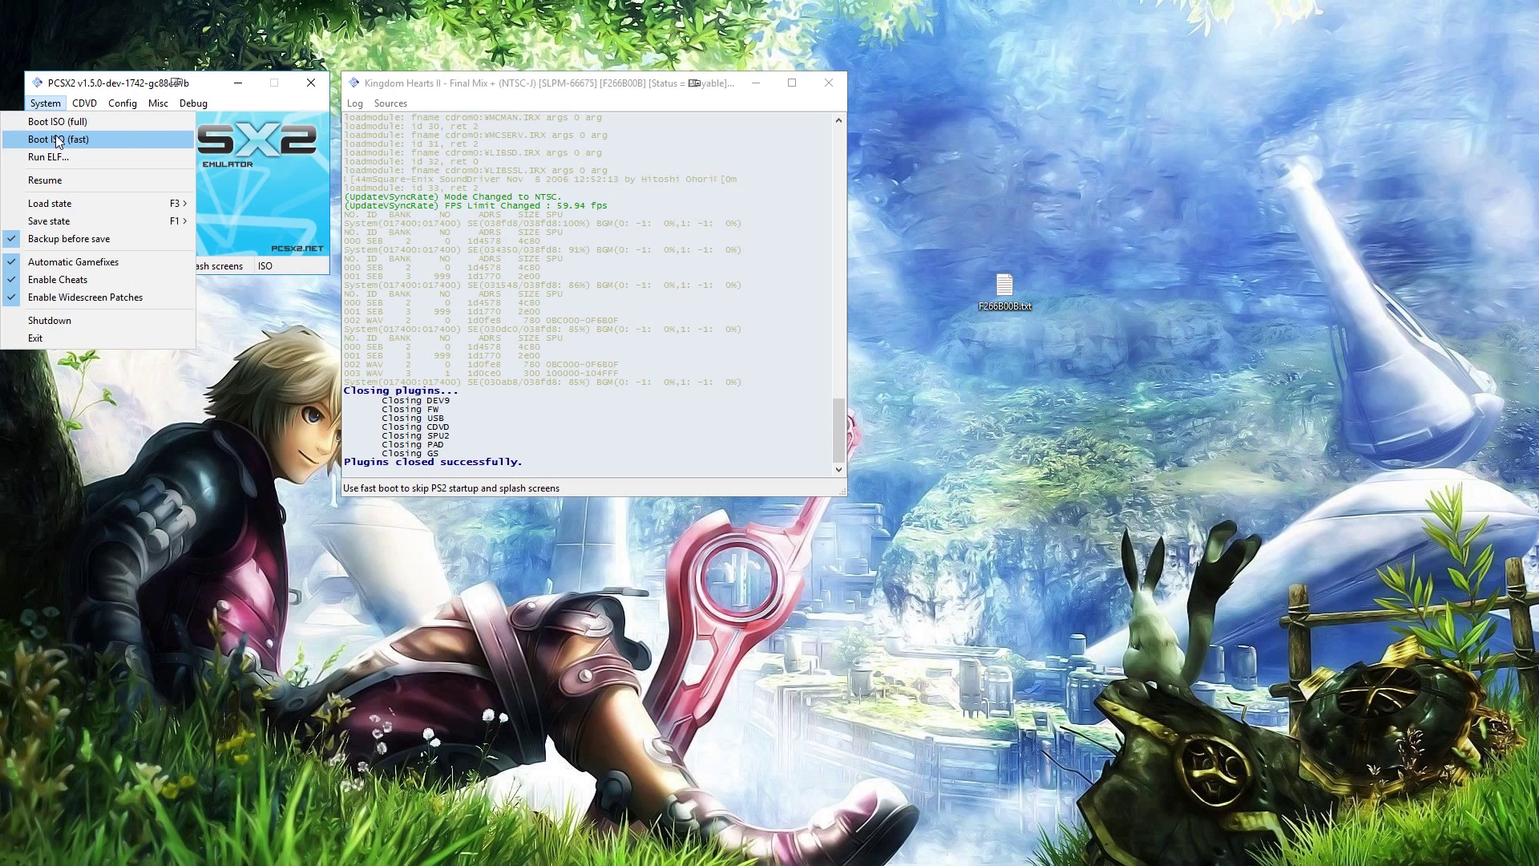
left_click(56, 138)
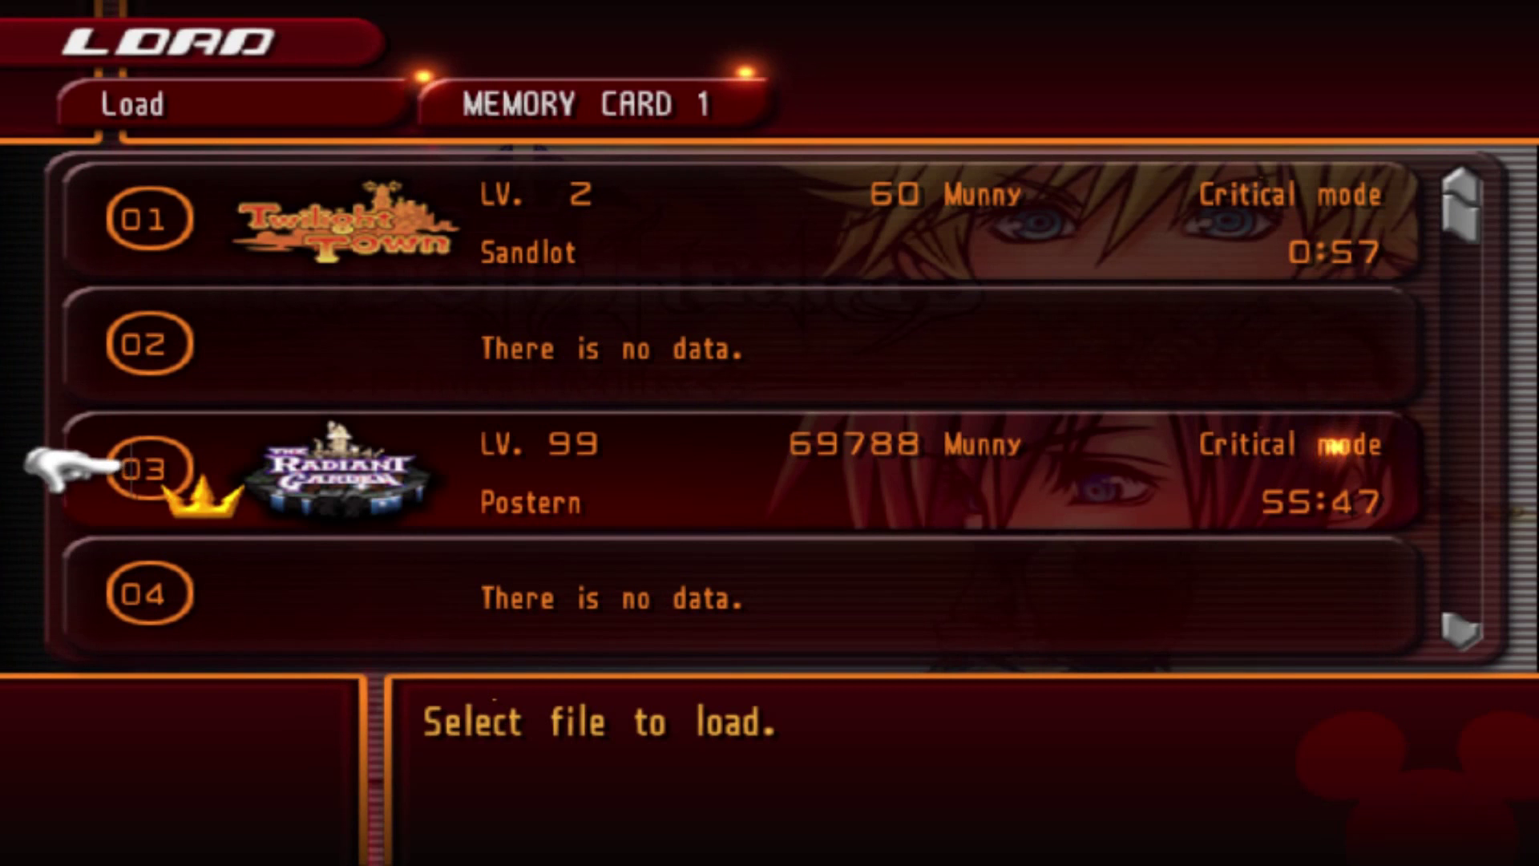
Load save file 03 from memory card 1 and play the game to test the 60 FPS codes.
key("Return")
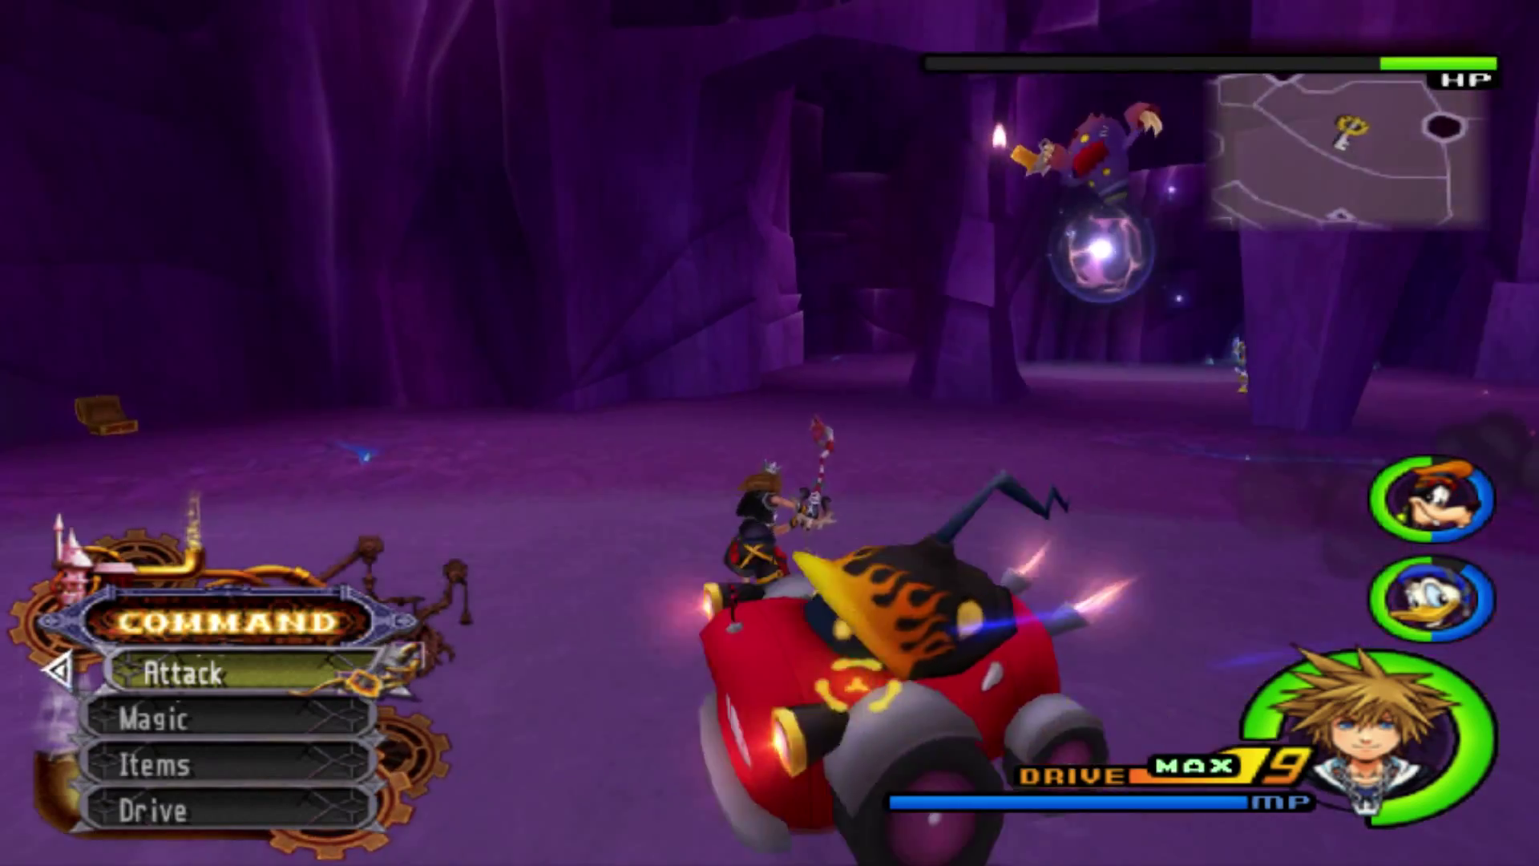
key("Return")
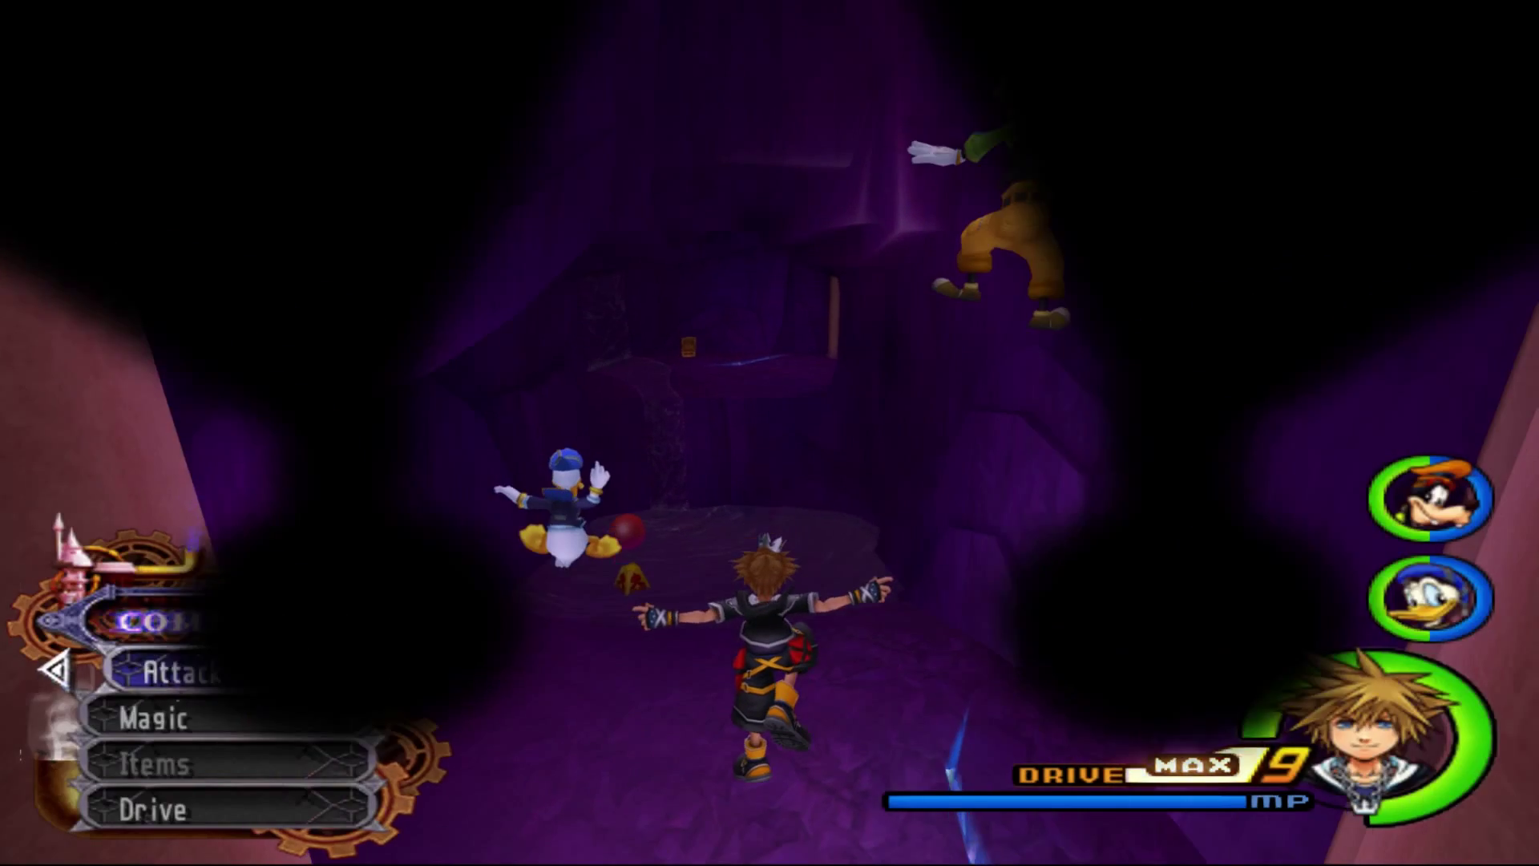
Move Sora through the purple cavern and strike the red orb at the rocky ledge to test combat at 60 FPS.
key("w")
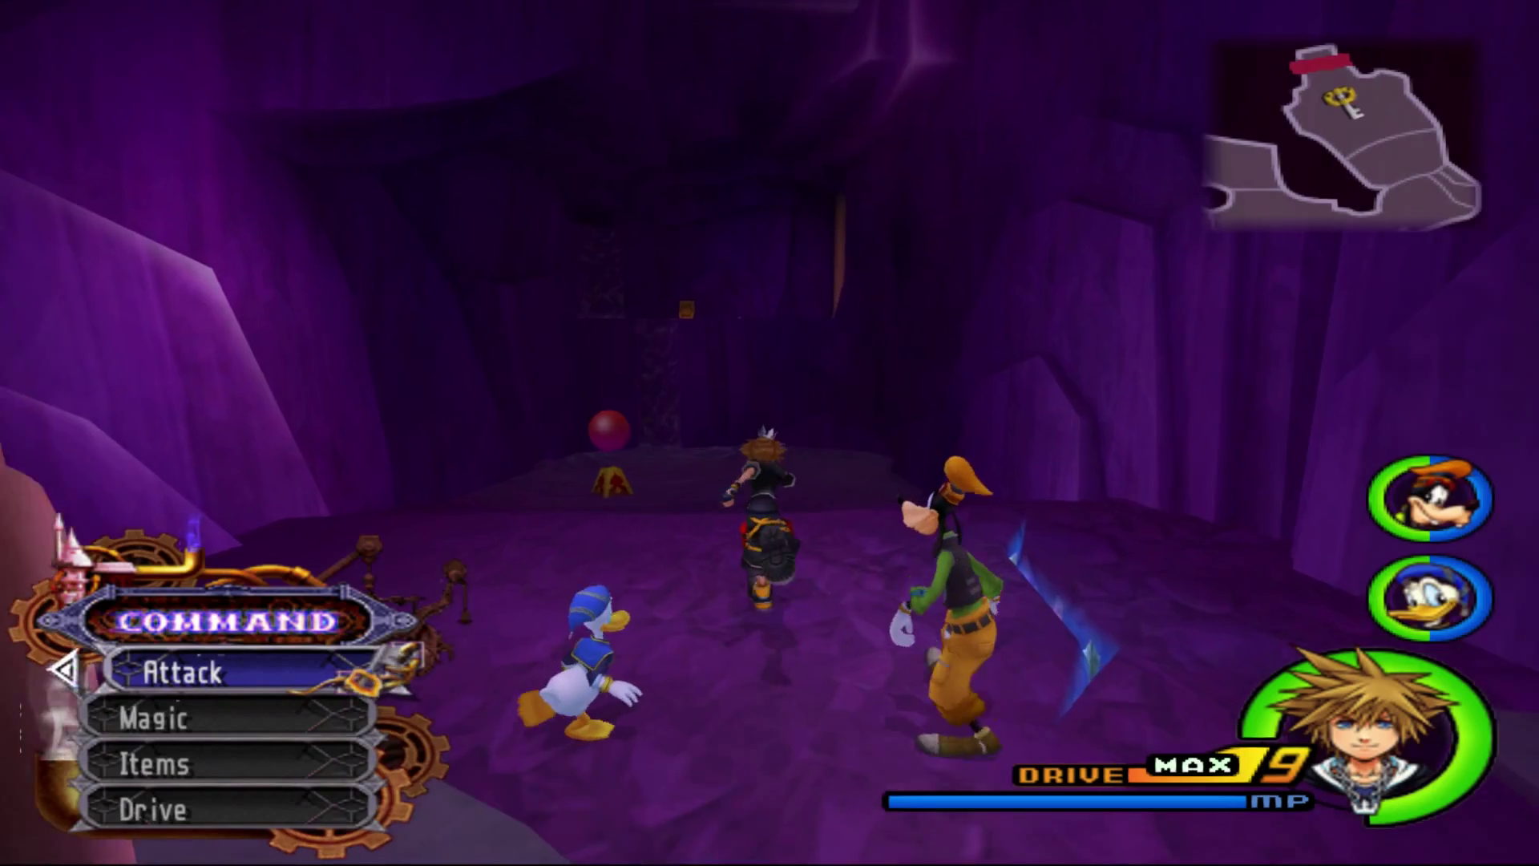
key("space")
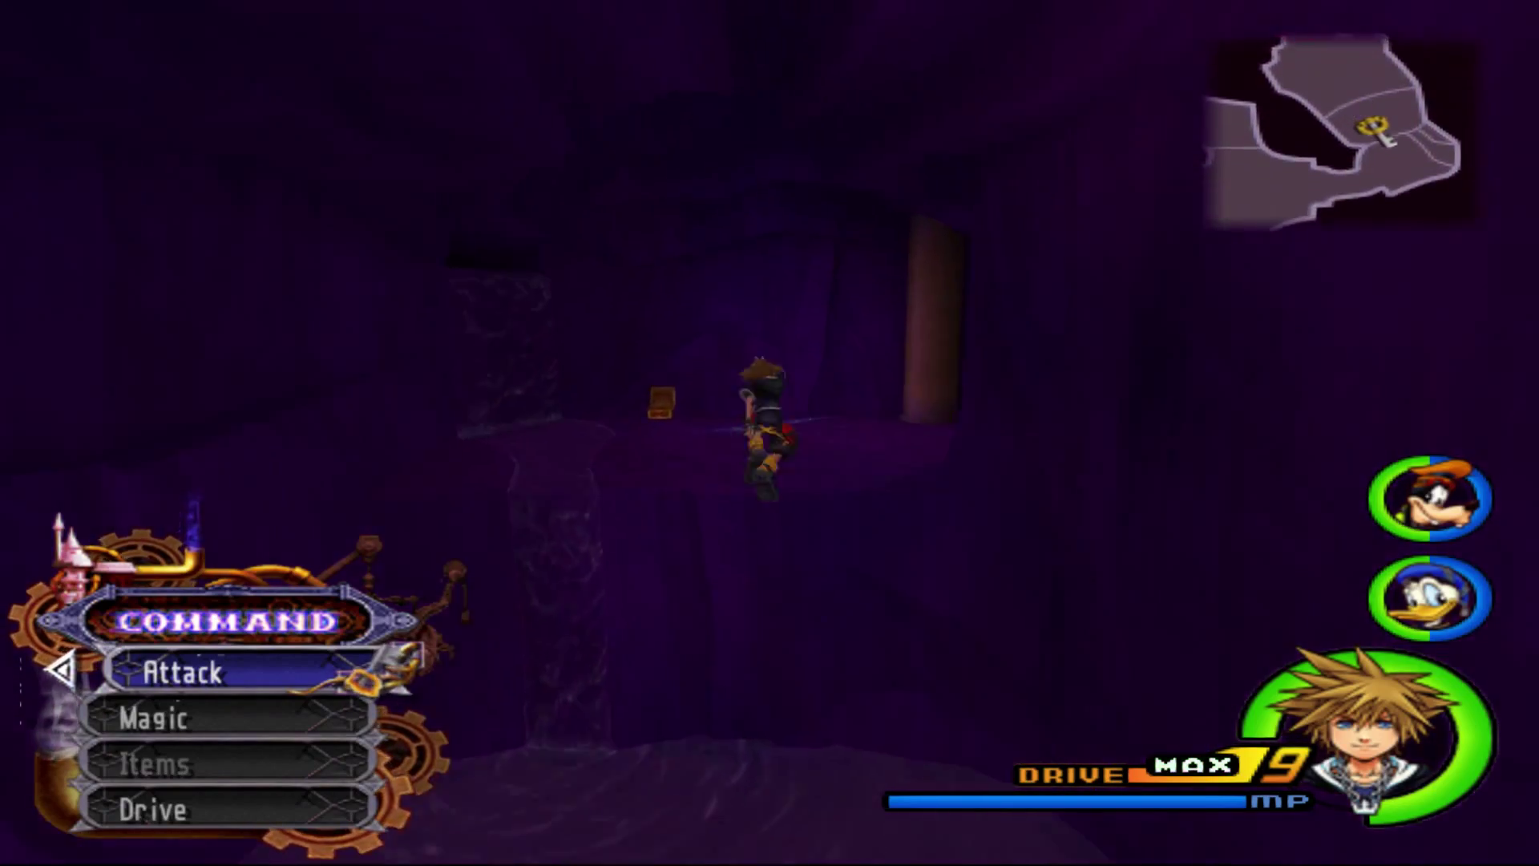
key("a")
key("space")
key("w")
key("Return")
key("Return")
key("Return")
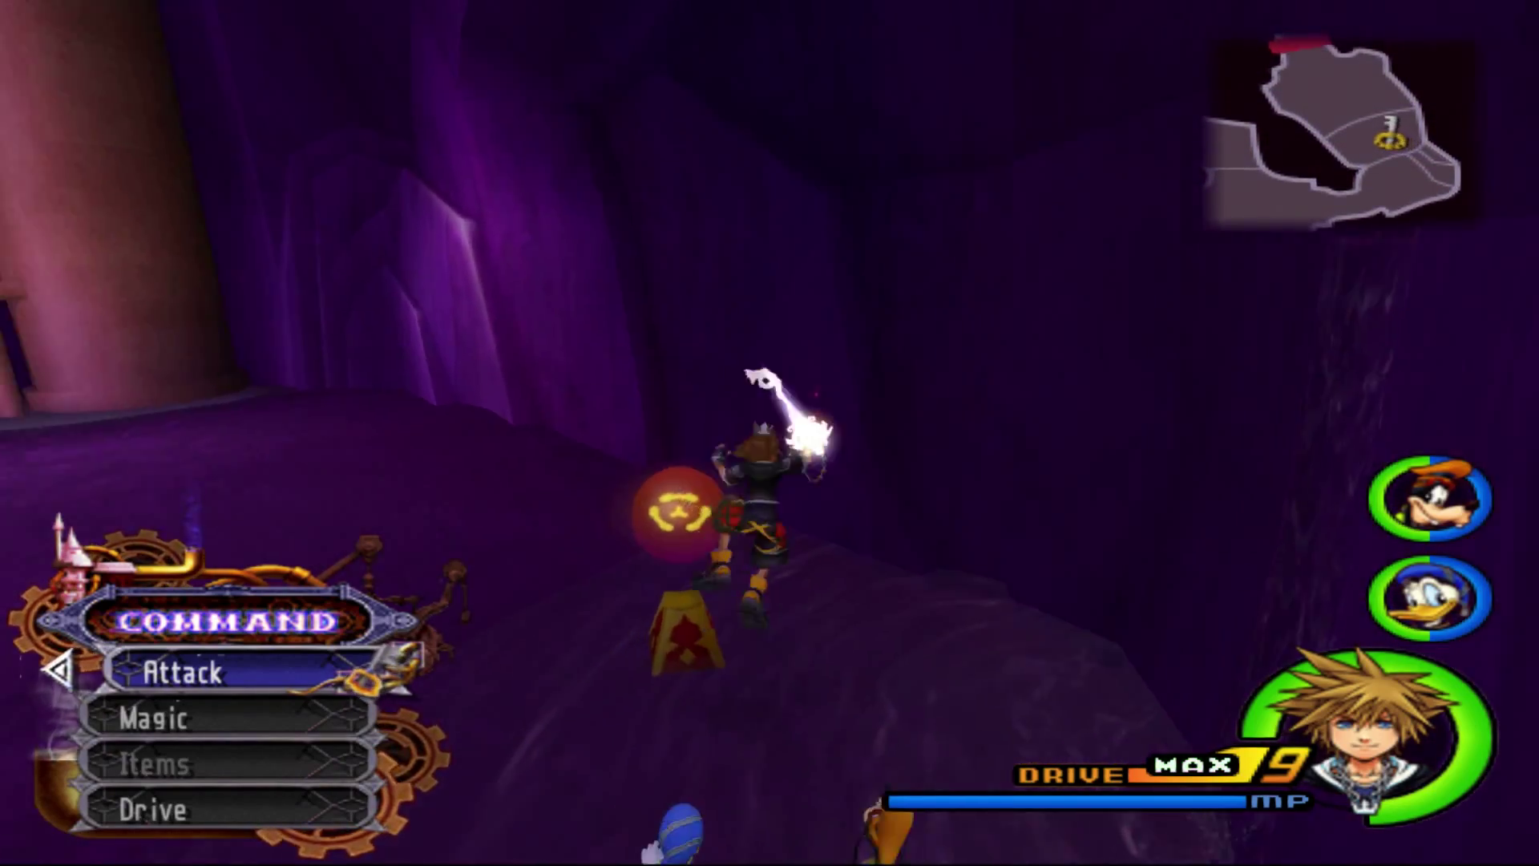
key("Return")
key("Return")
key("Return")
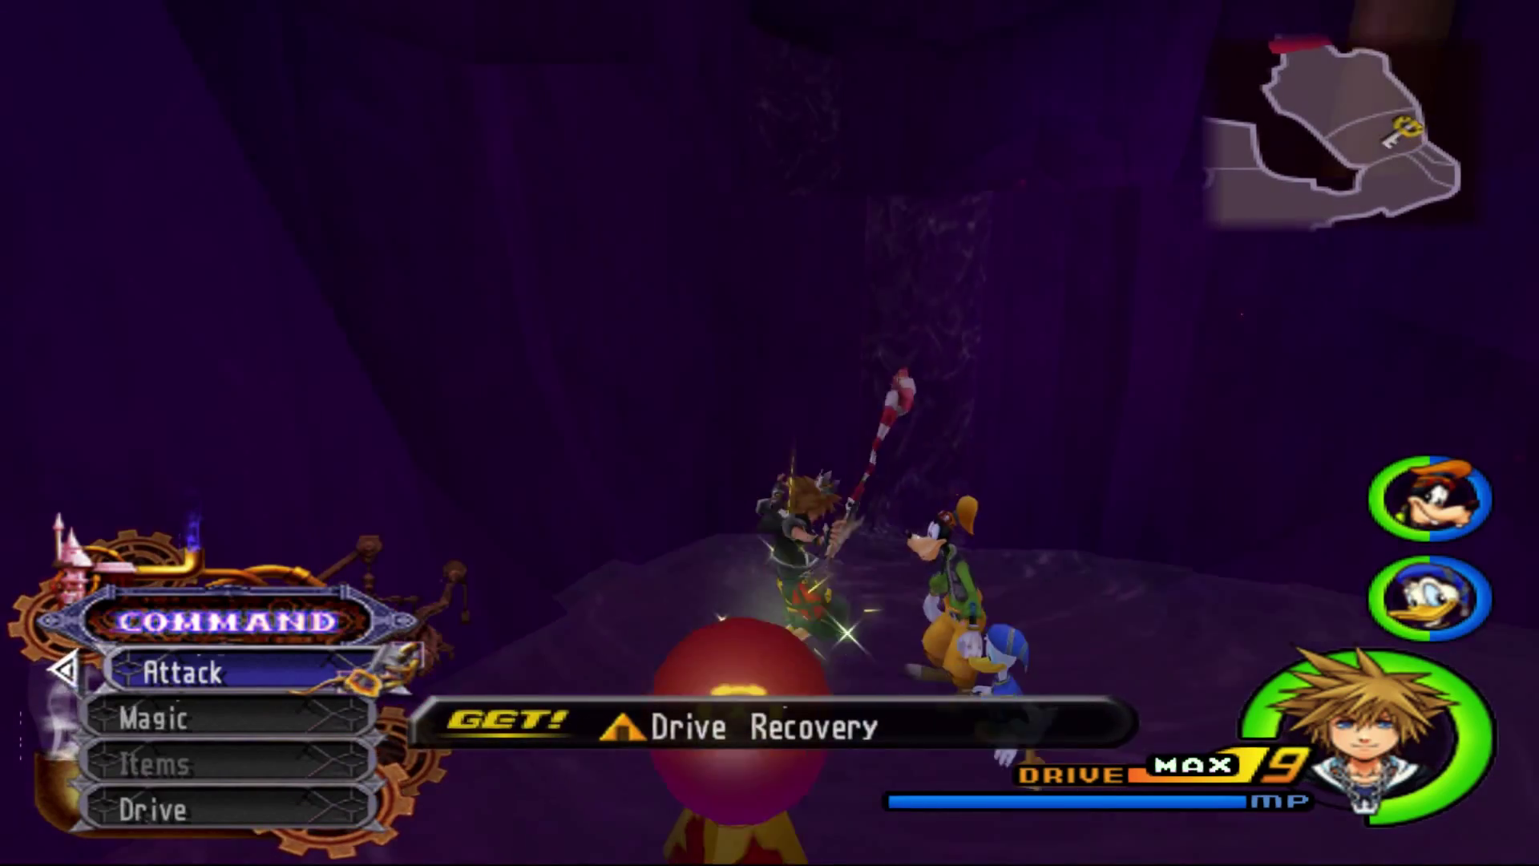
Leave the ledge and run between the stone pillars into the large crystal cavern.
key("space")
key("w")
key("w")
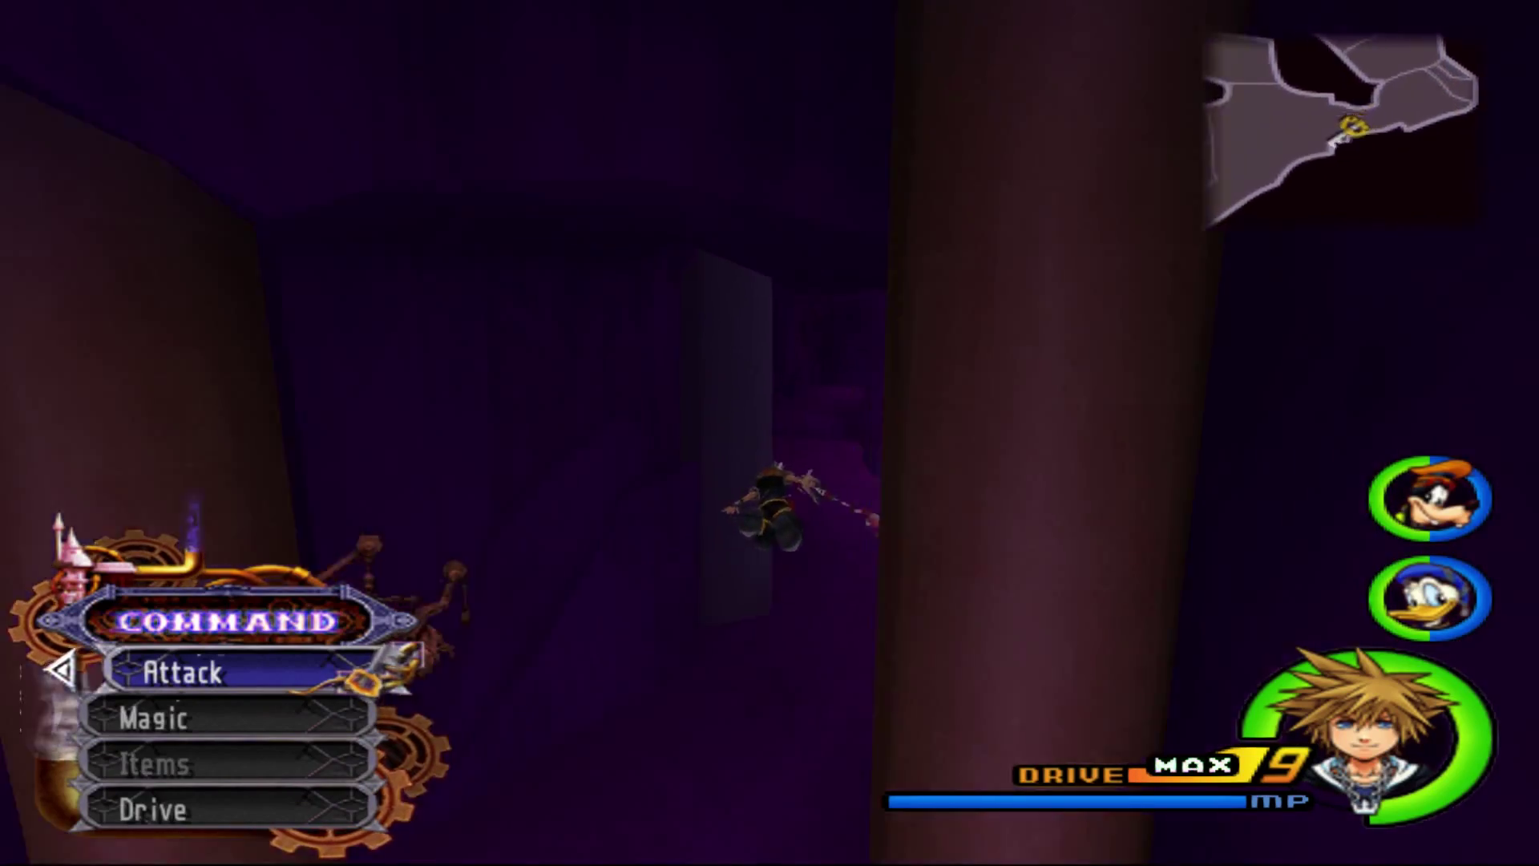
key("w")
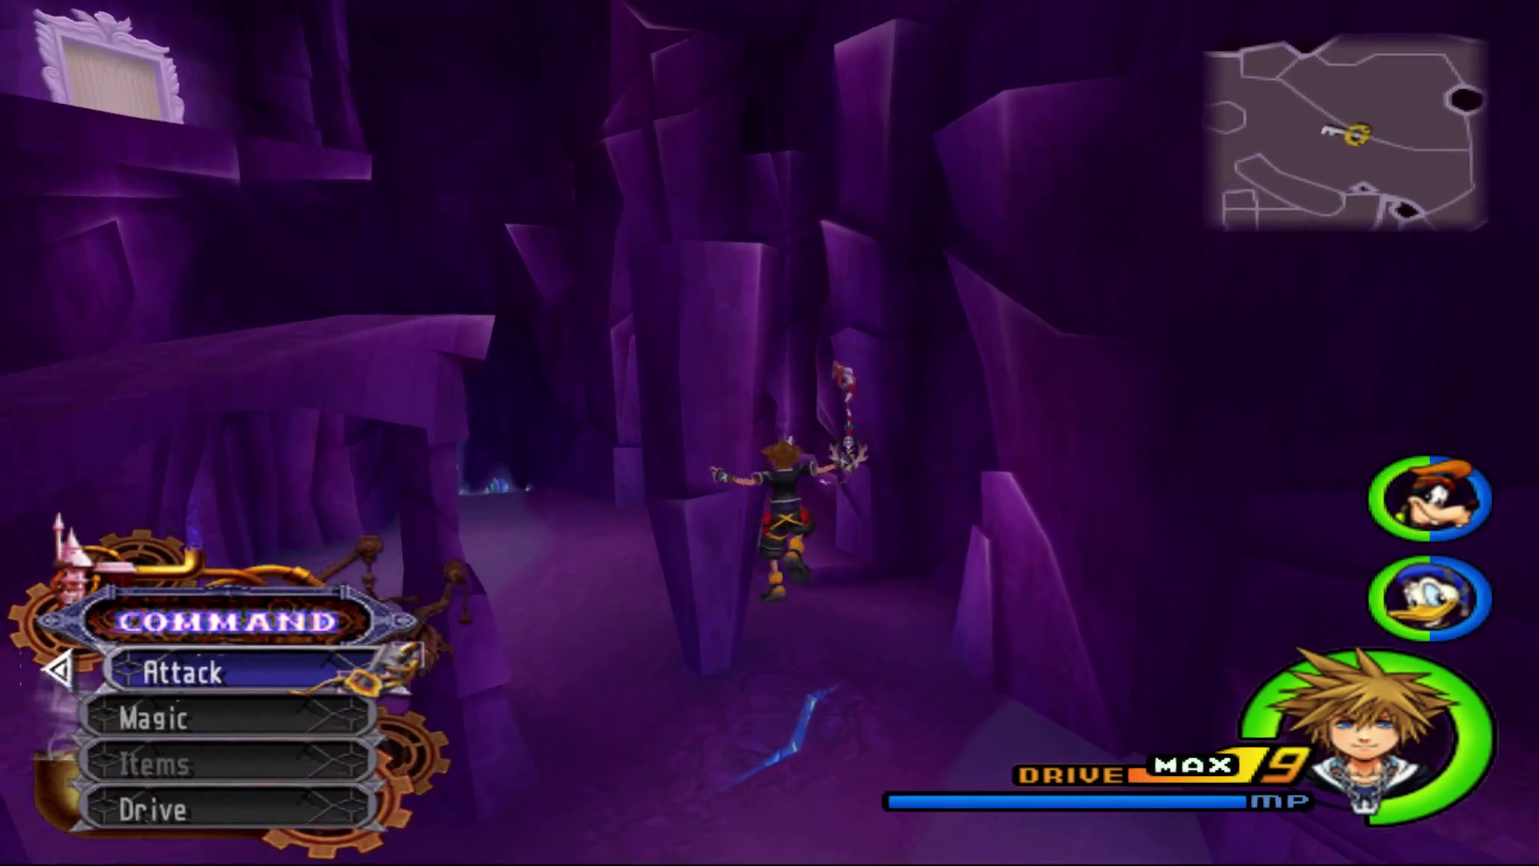
key("w")
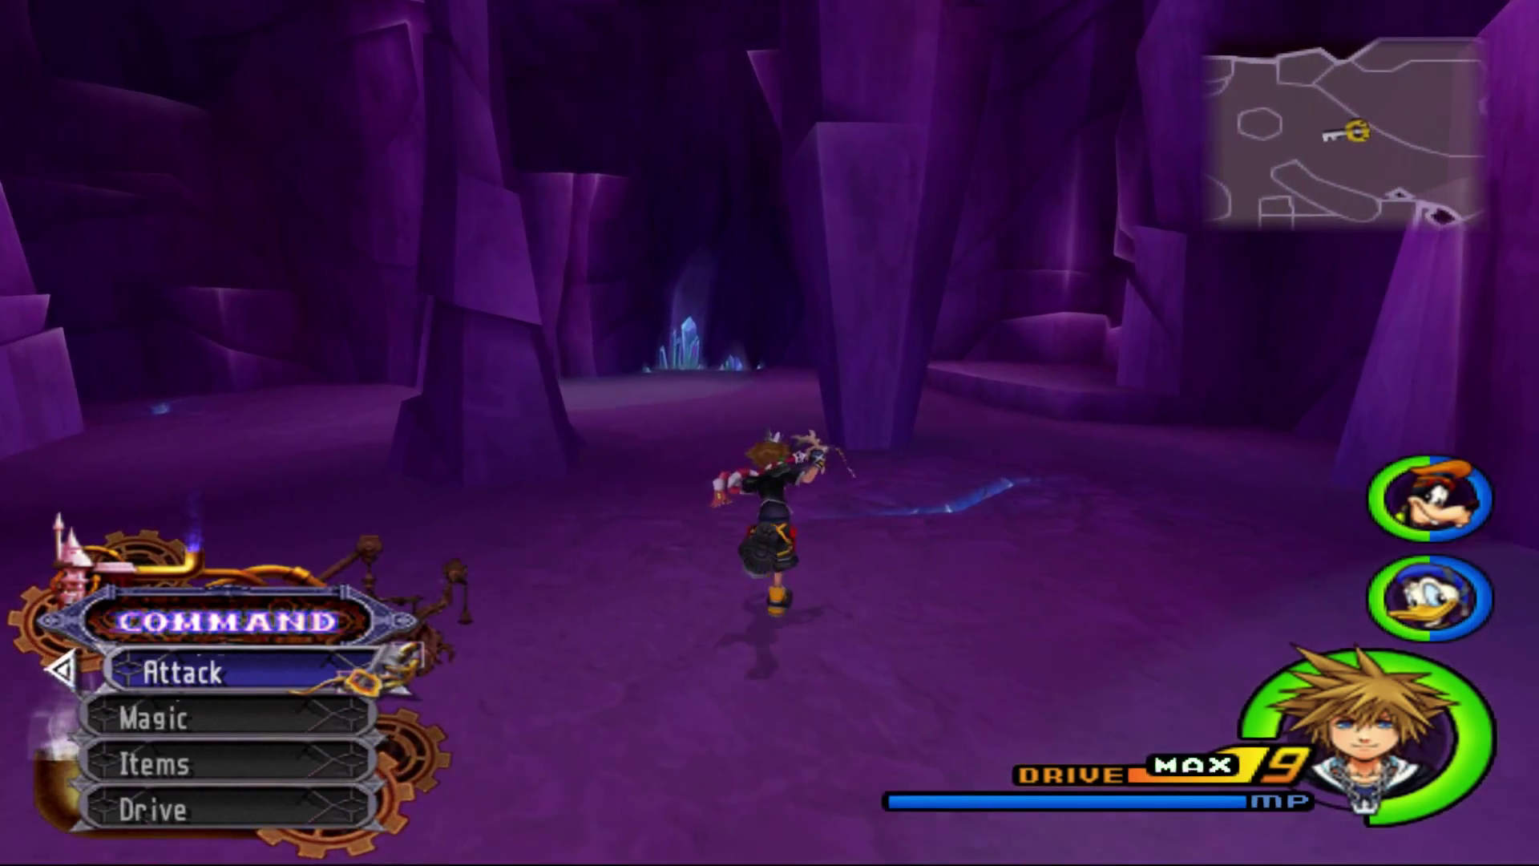
Fight the first Heartless in the crystal cavern using shortcut magic and Keyblade attacks.
key("q")
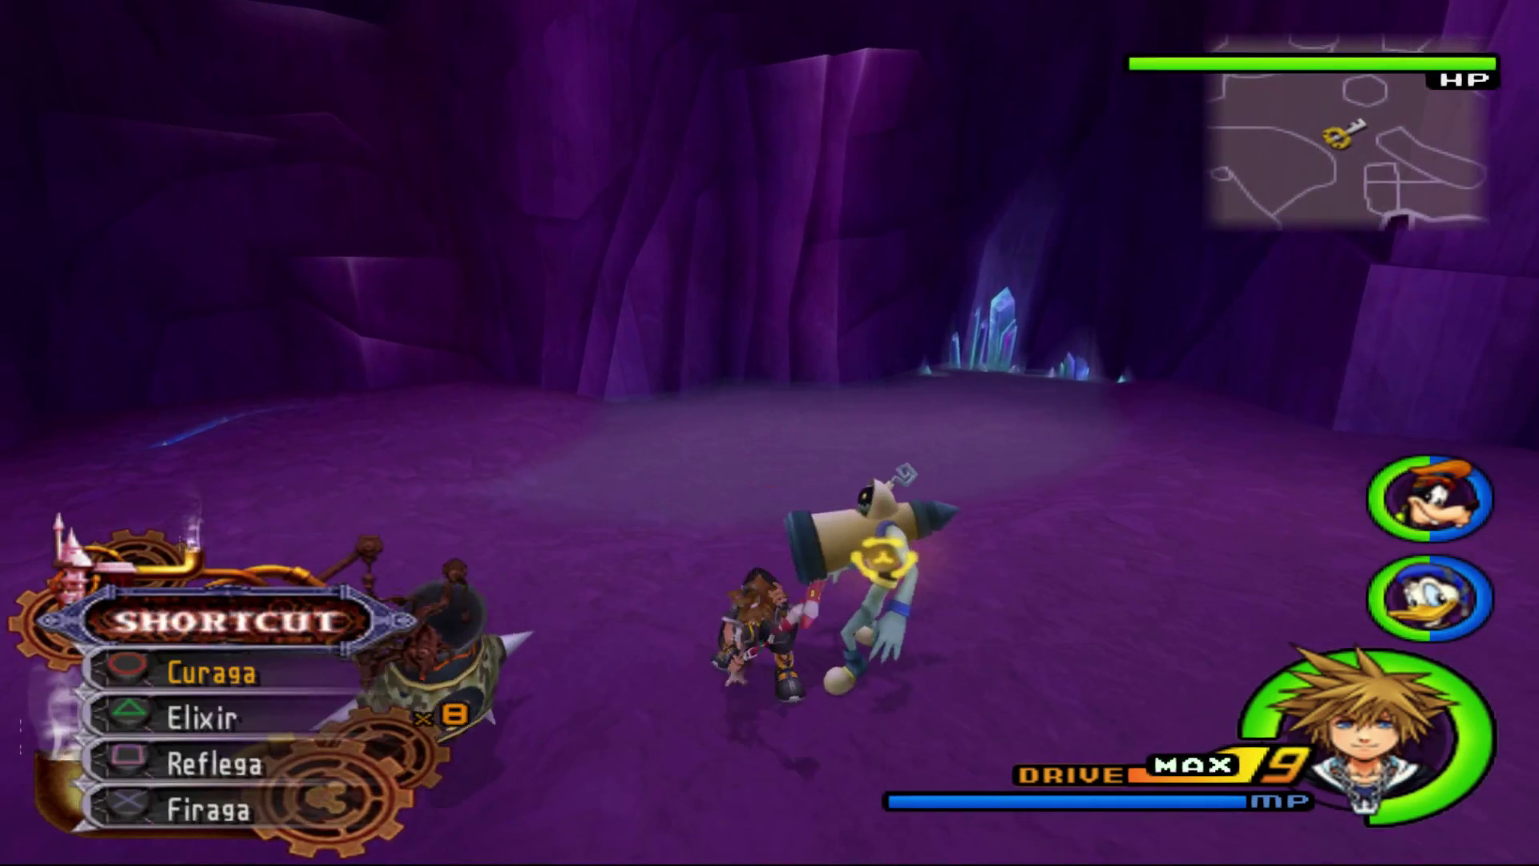
key("j")
key("j")
key("w")
key("w")
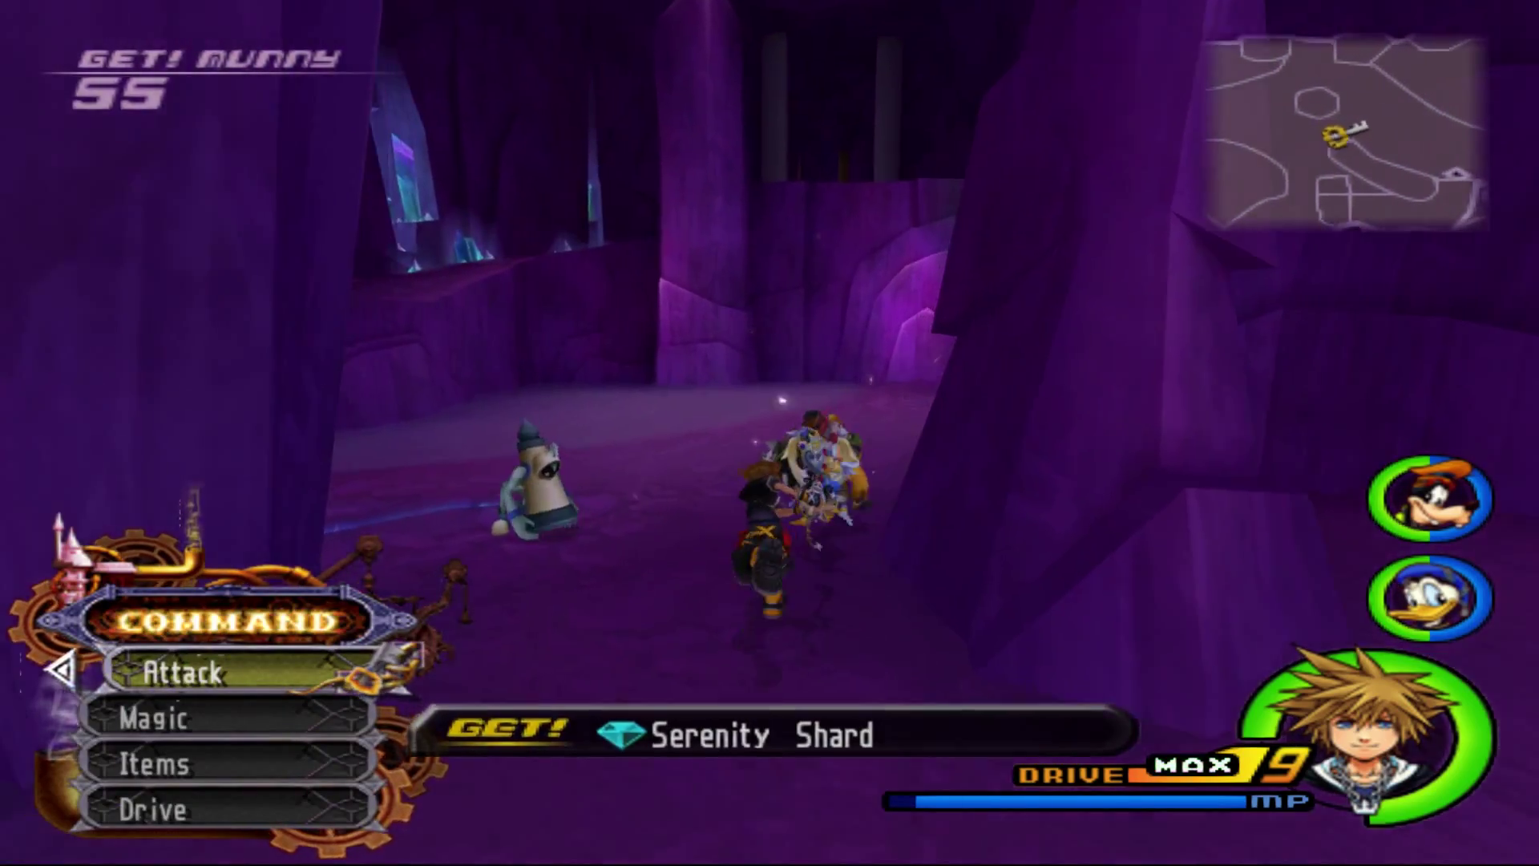
key("k")
key("k")
key("k")
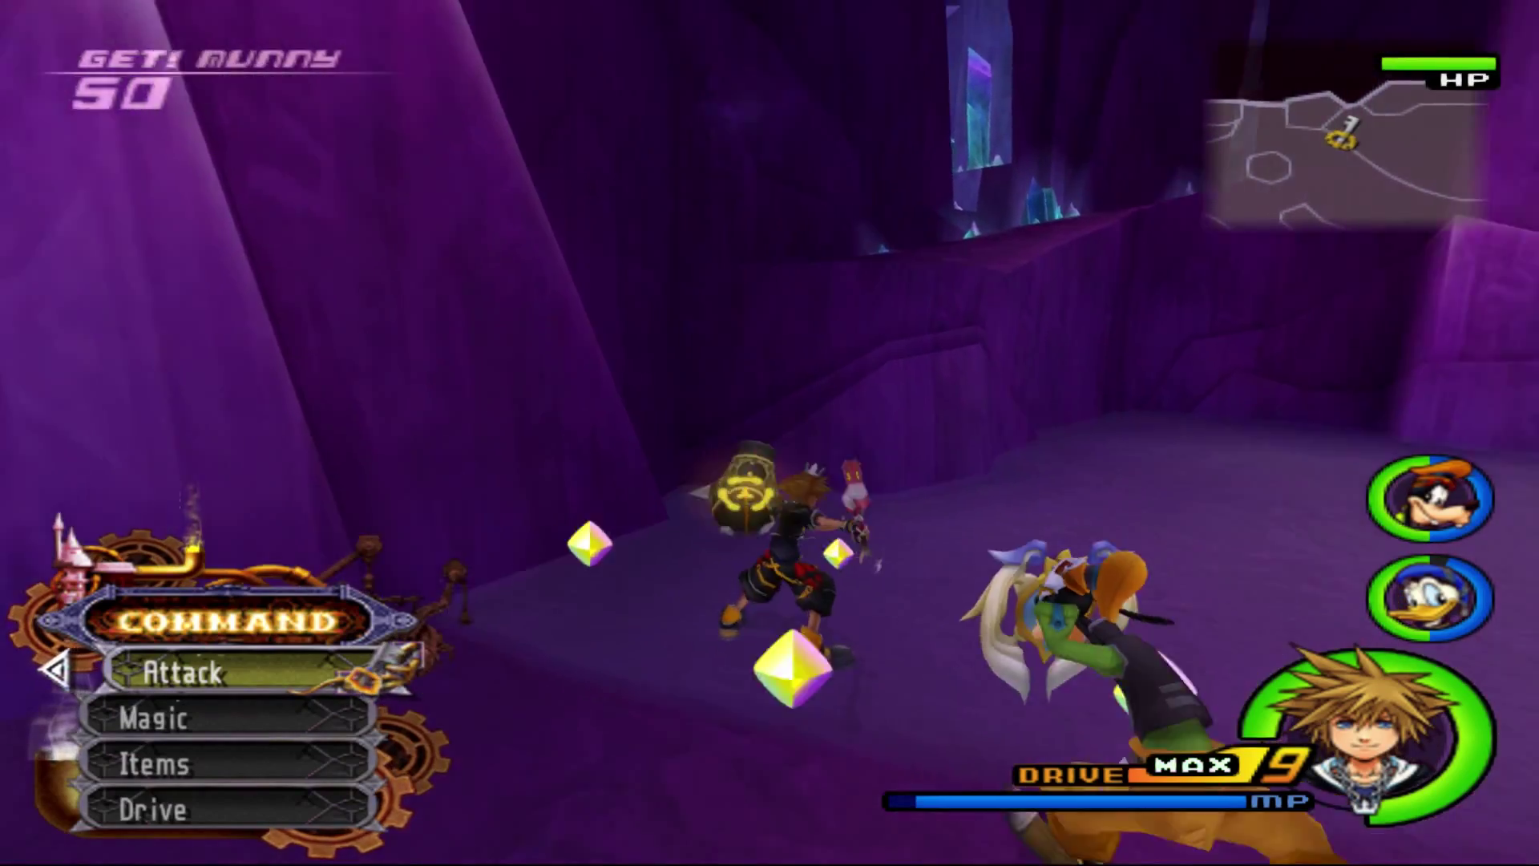
Attack the spiked pot-shaped Heartless around the cavern with Keyblade combos.
key("w")
key("k")
key("k")
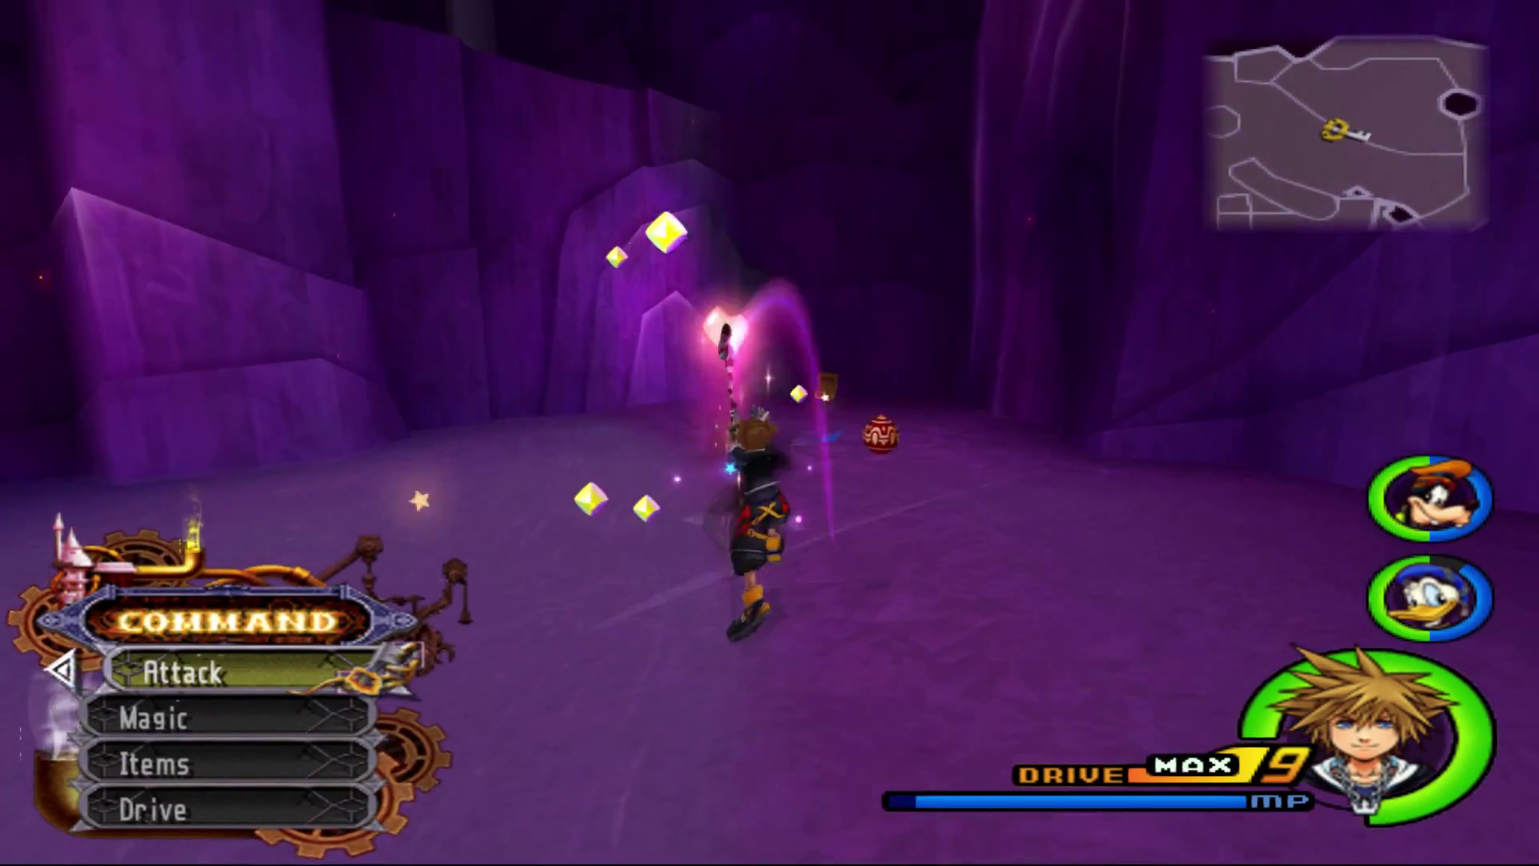
key("w")
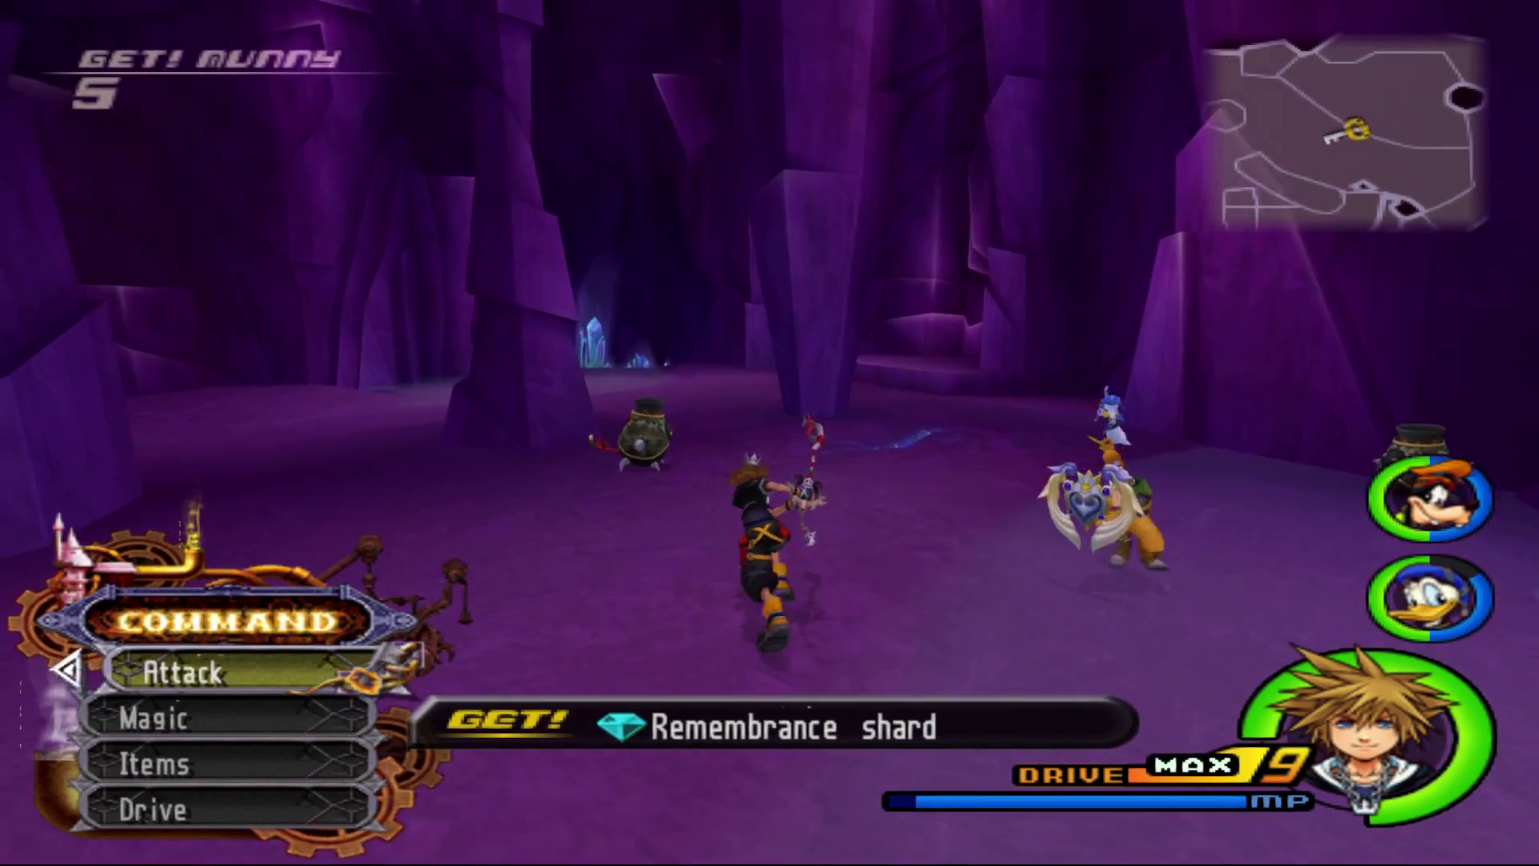
key("k")
key("w")
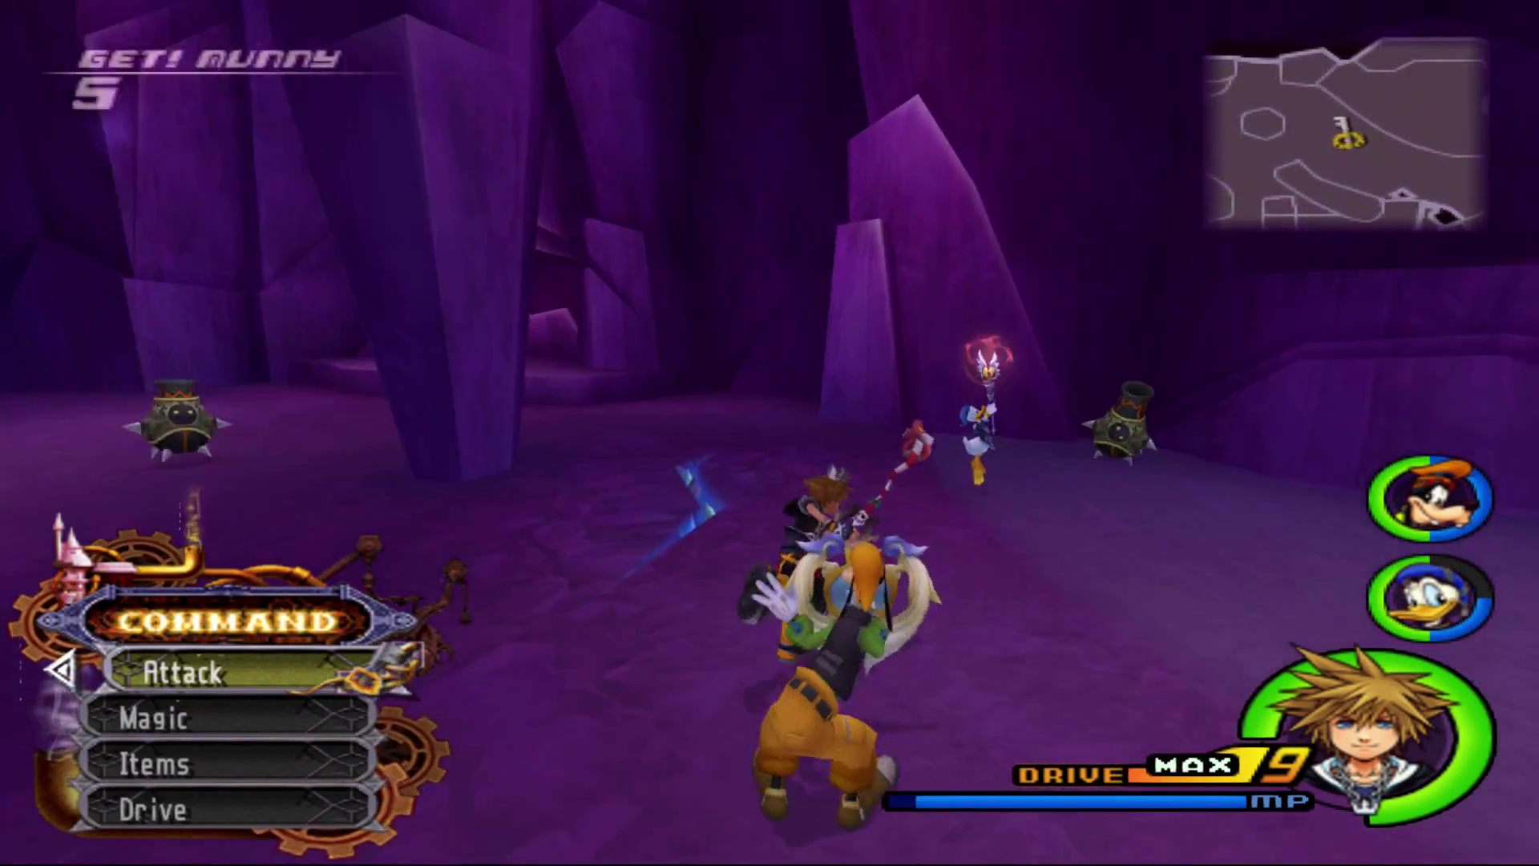
key("k")
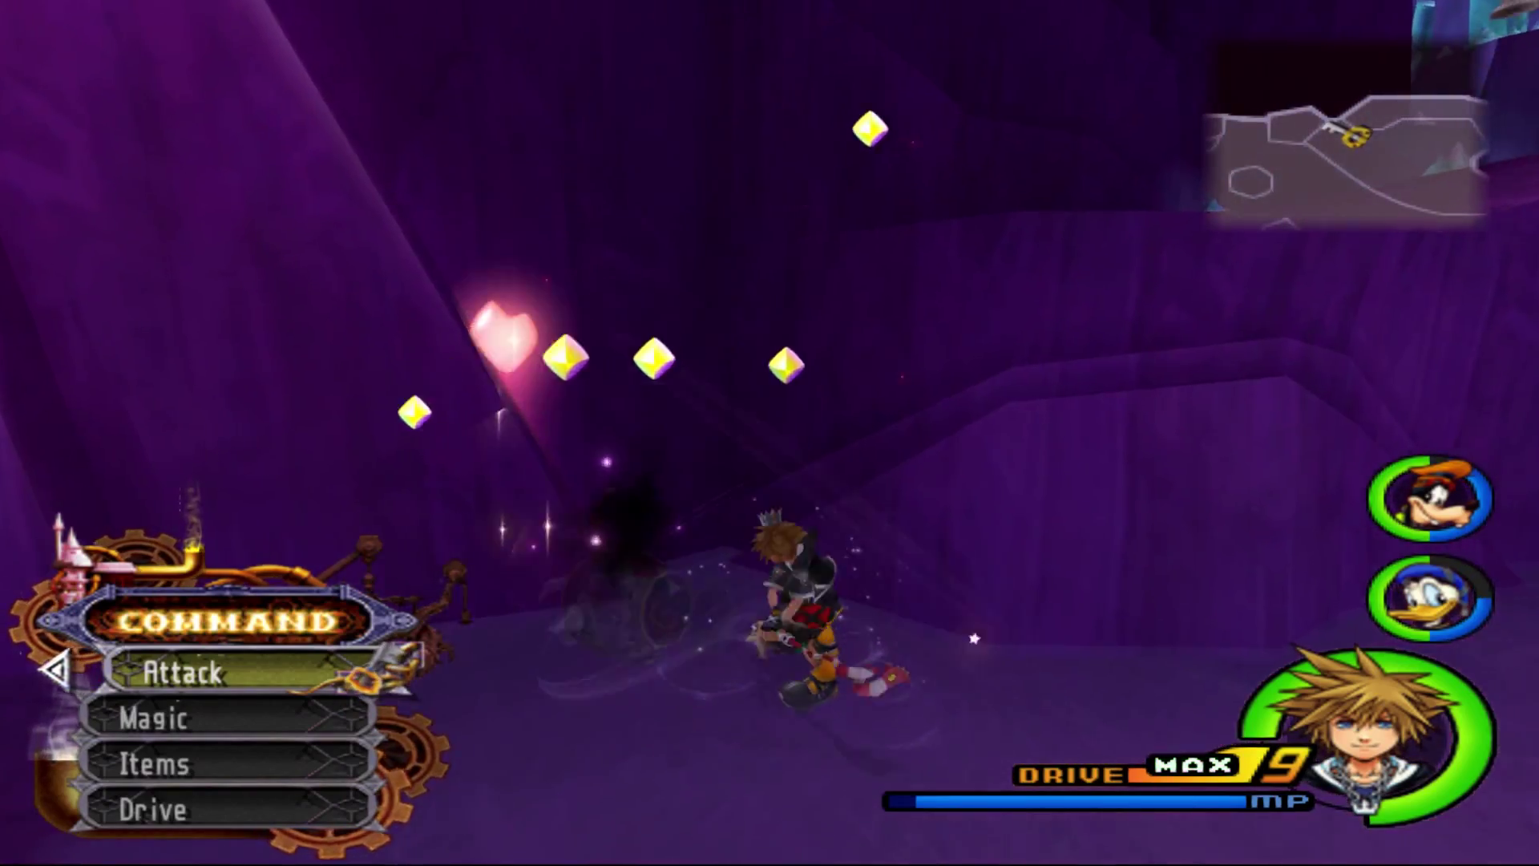
key("k")
key("space")
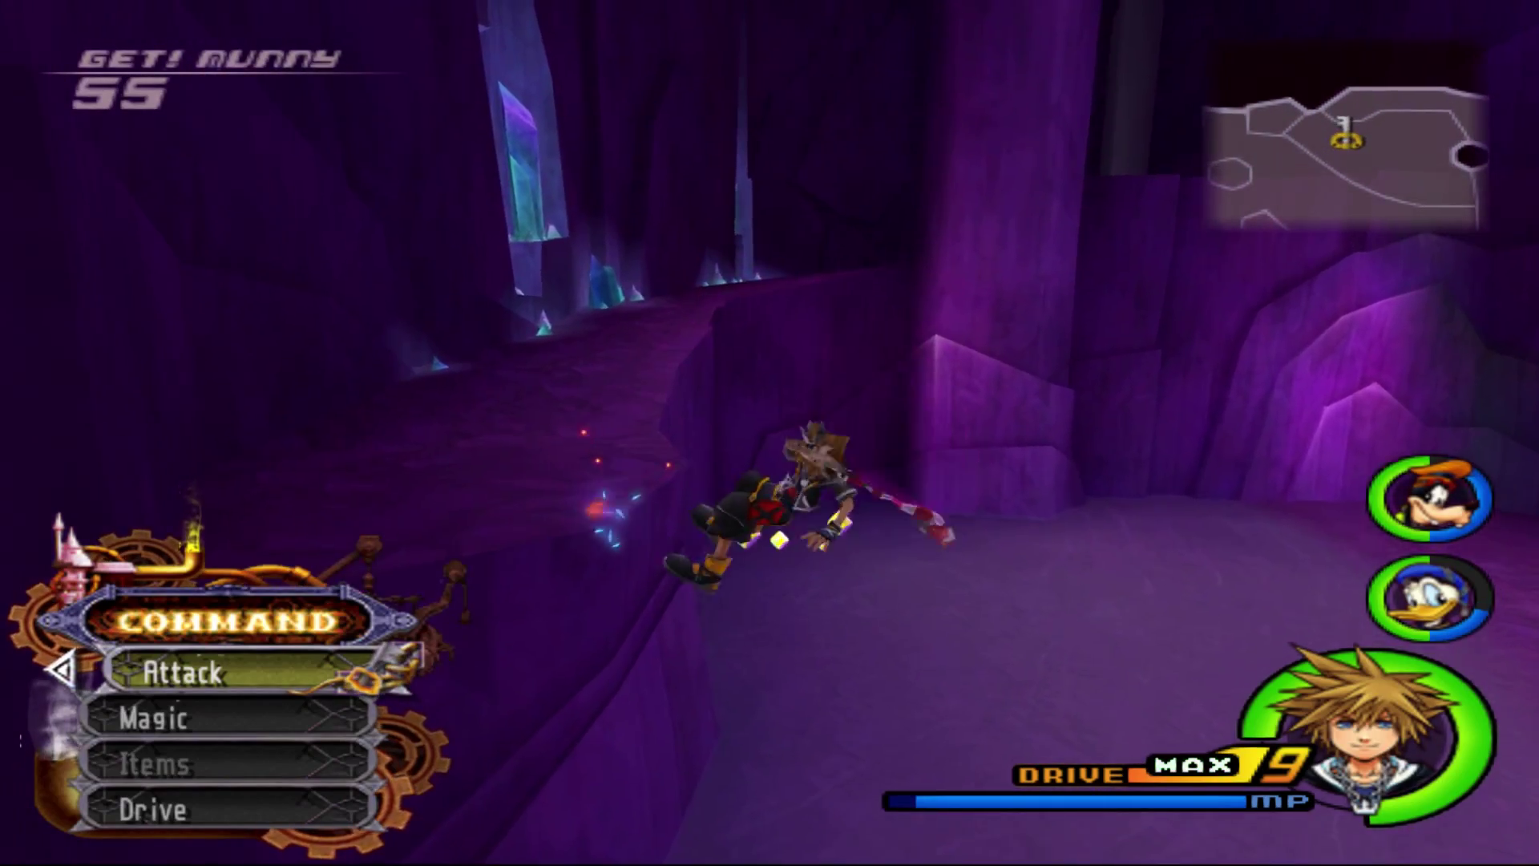
Continue across the cavern and fight the candle-carrying Heartless with aerial attacks and shortcut magic.
key("w")
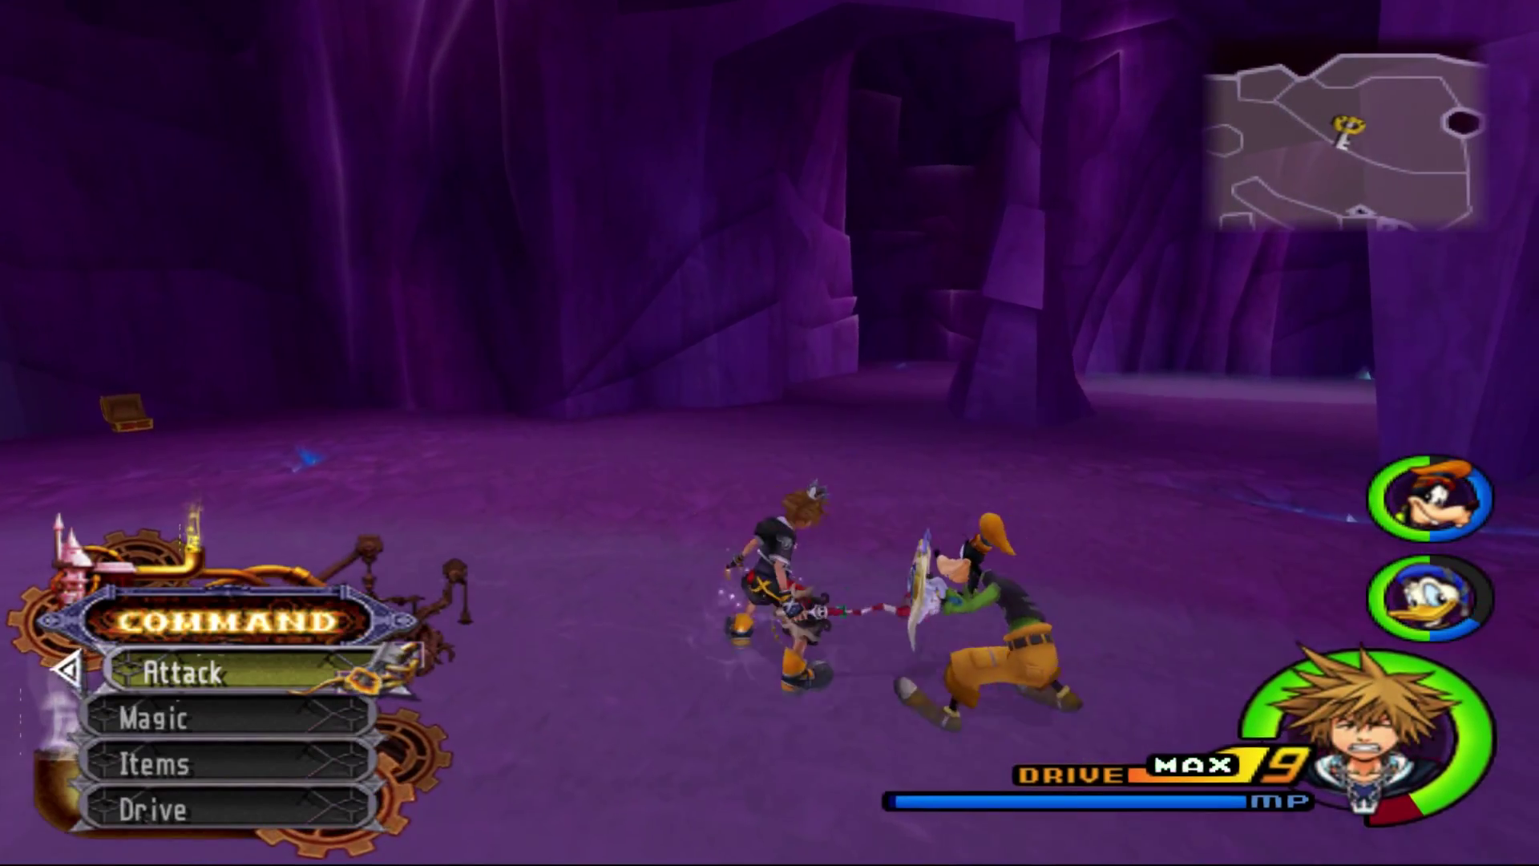
key("space")
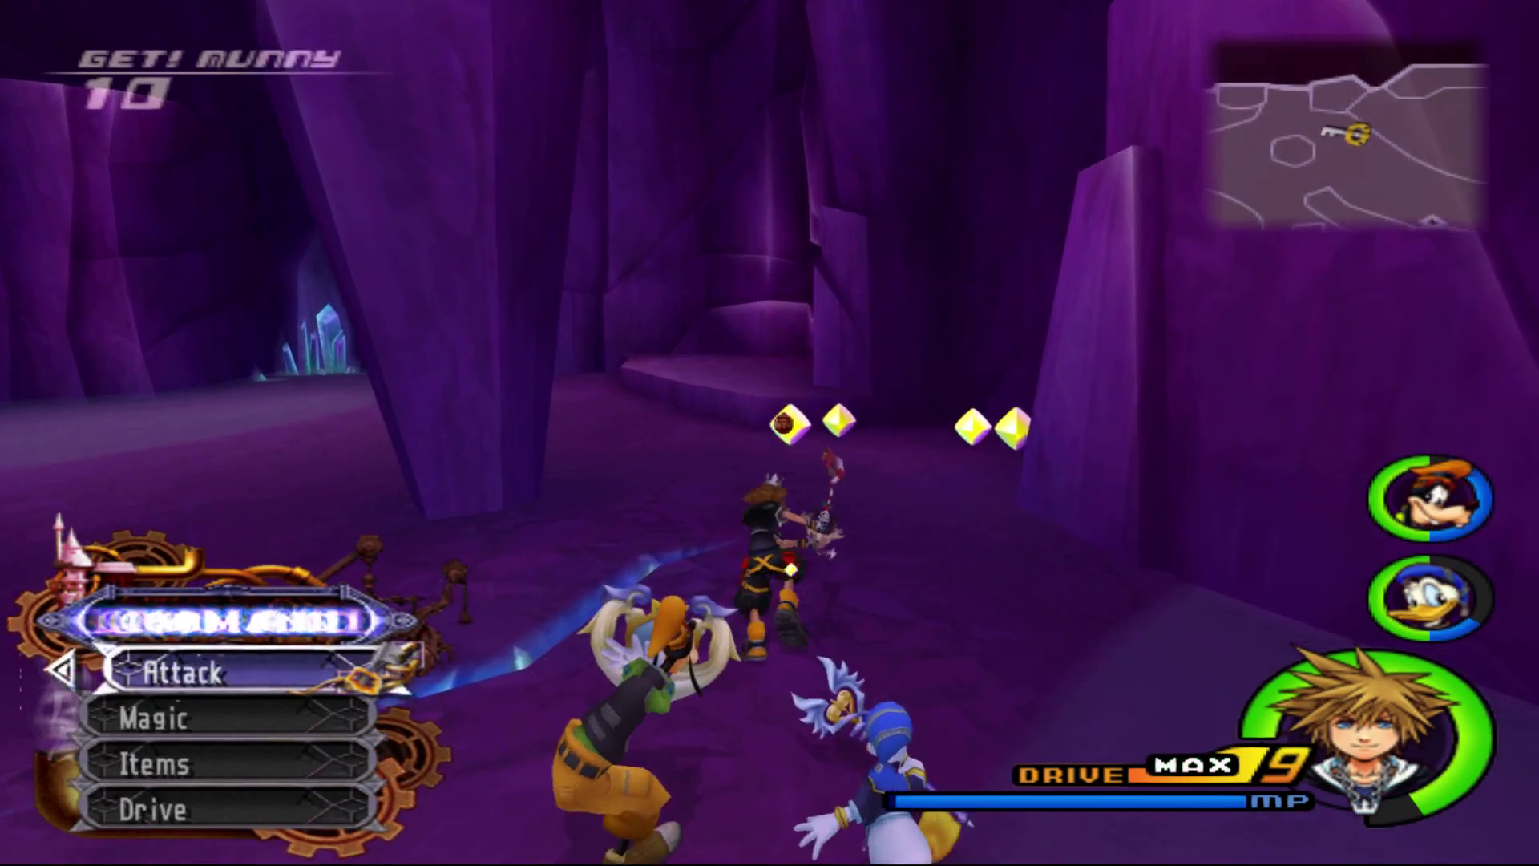
key("k")
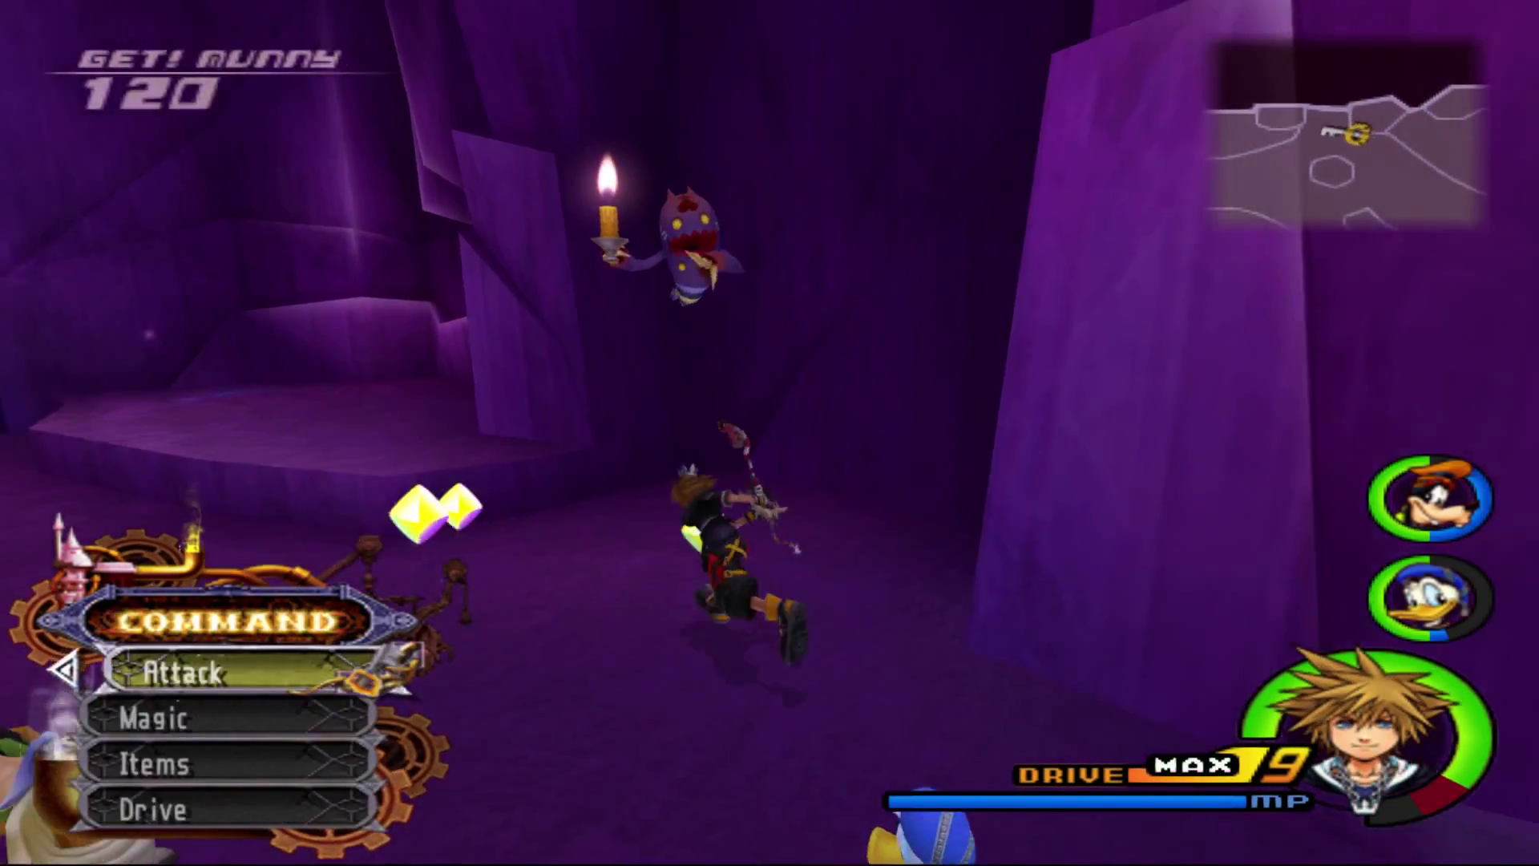
key("space")
key("k")
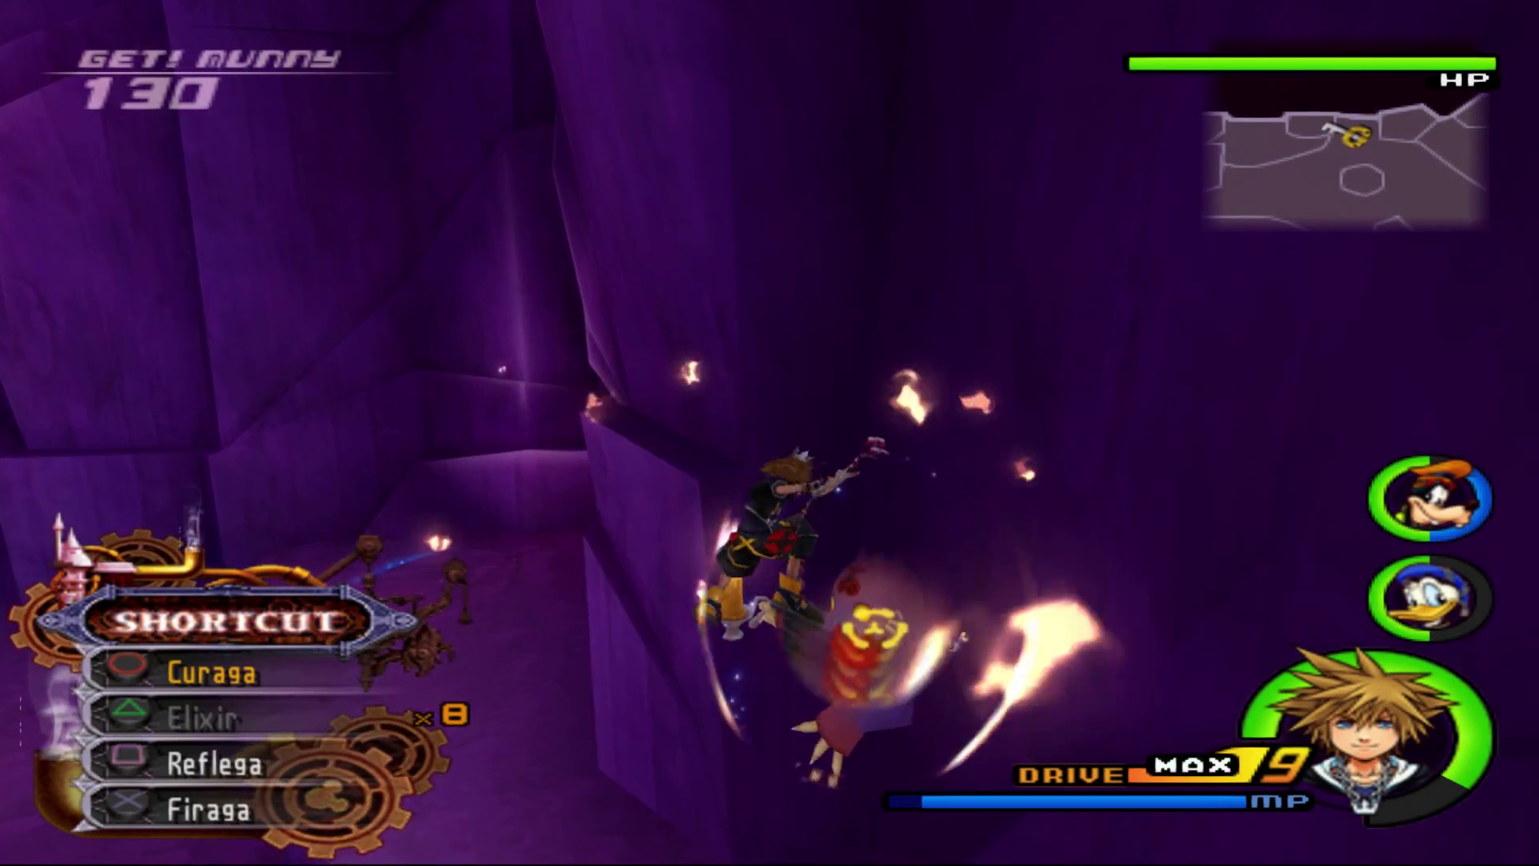
key("j")
key("w")
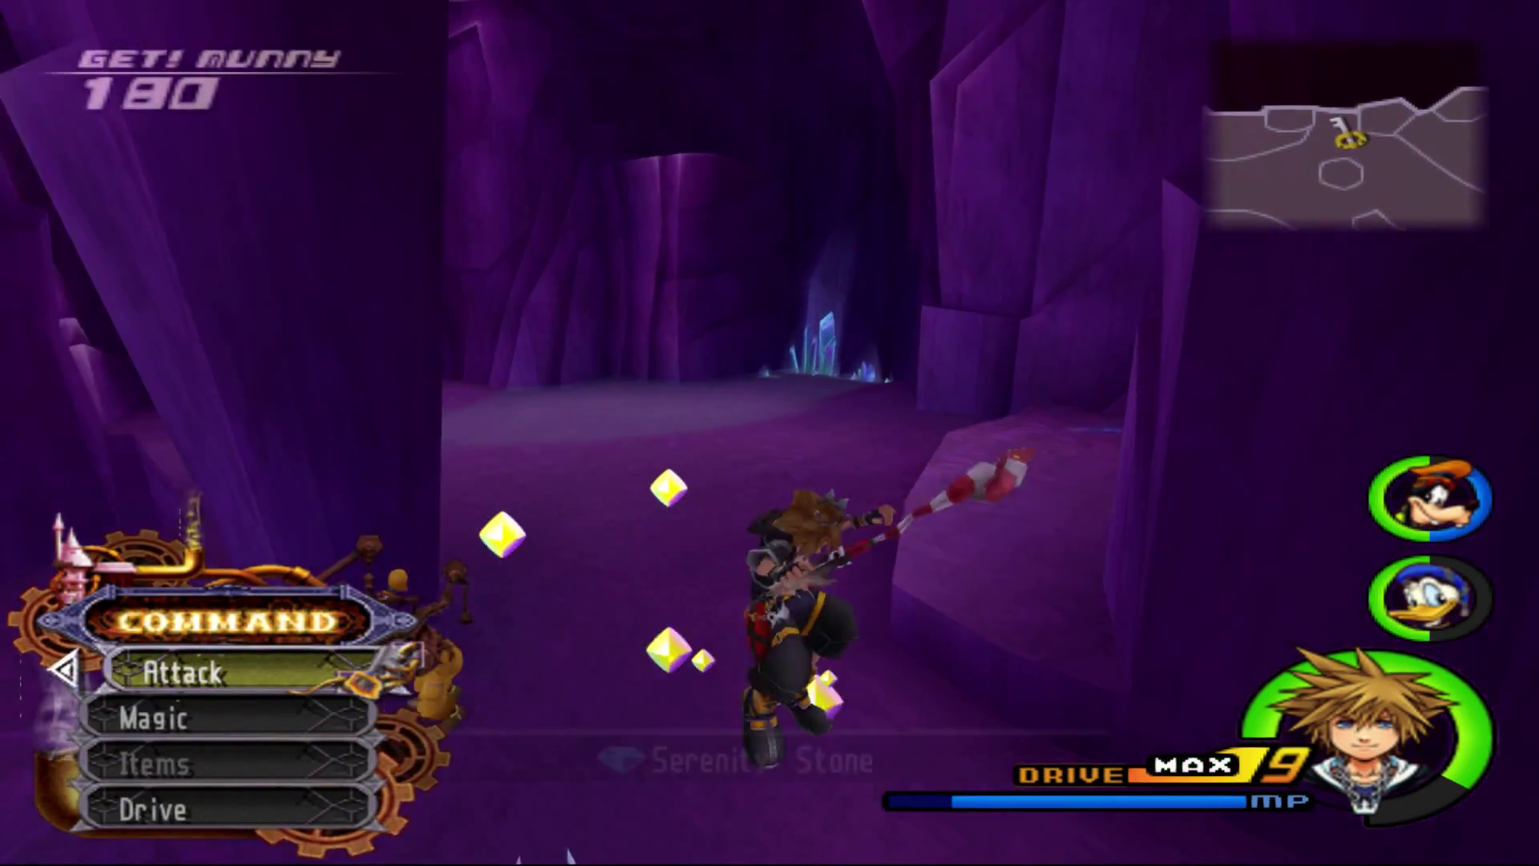
Run around the cavern collecting munny drops and approach the next pot-shaped Heartless.
key("w")
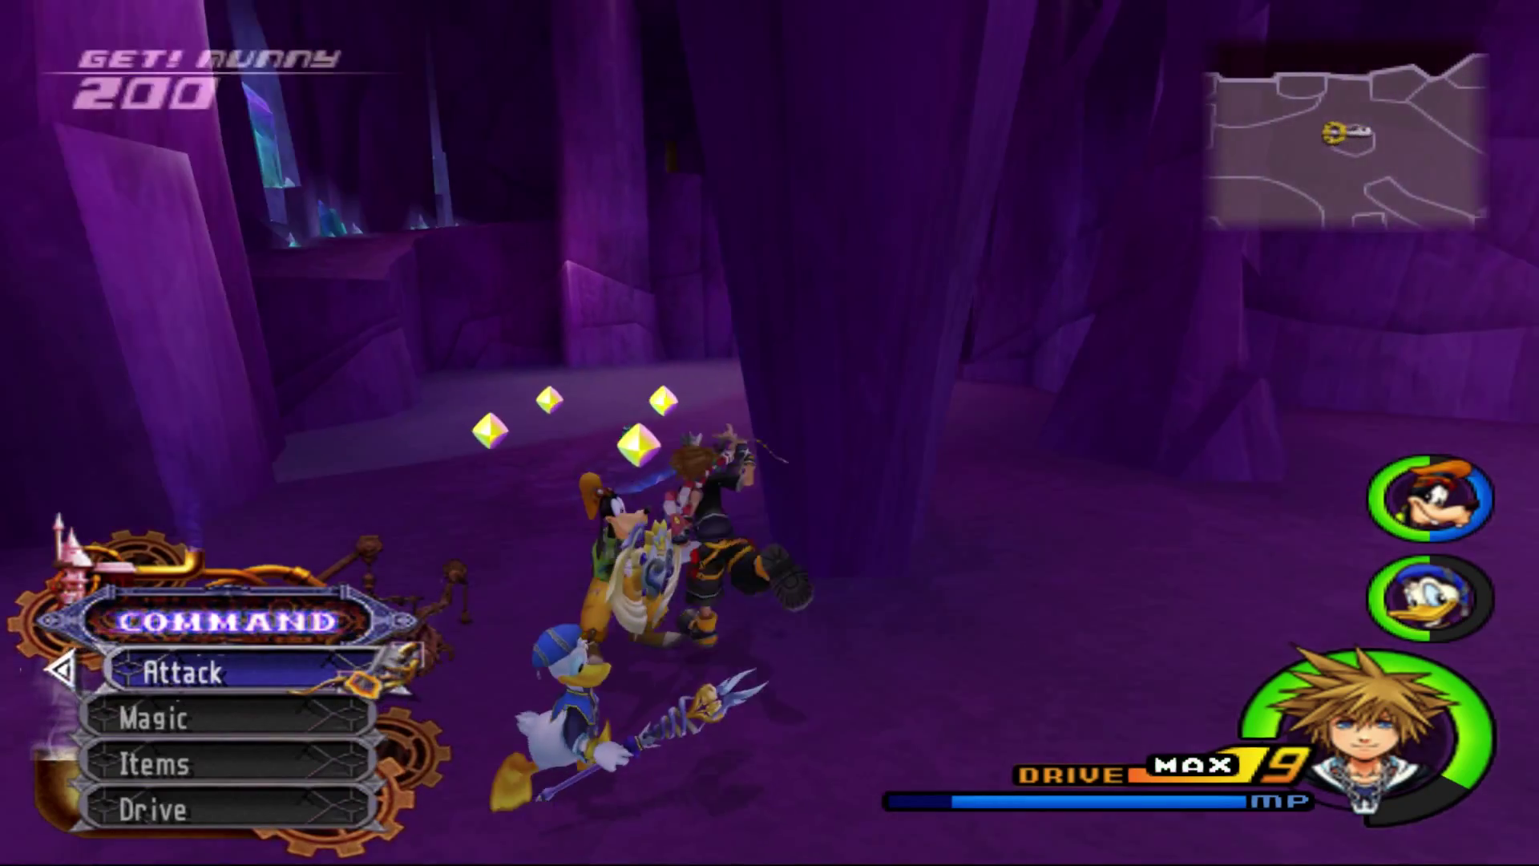
key("w")
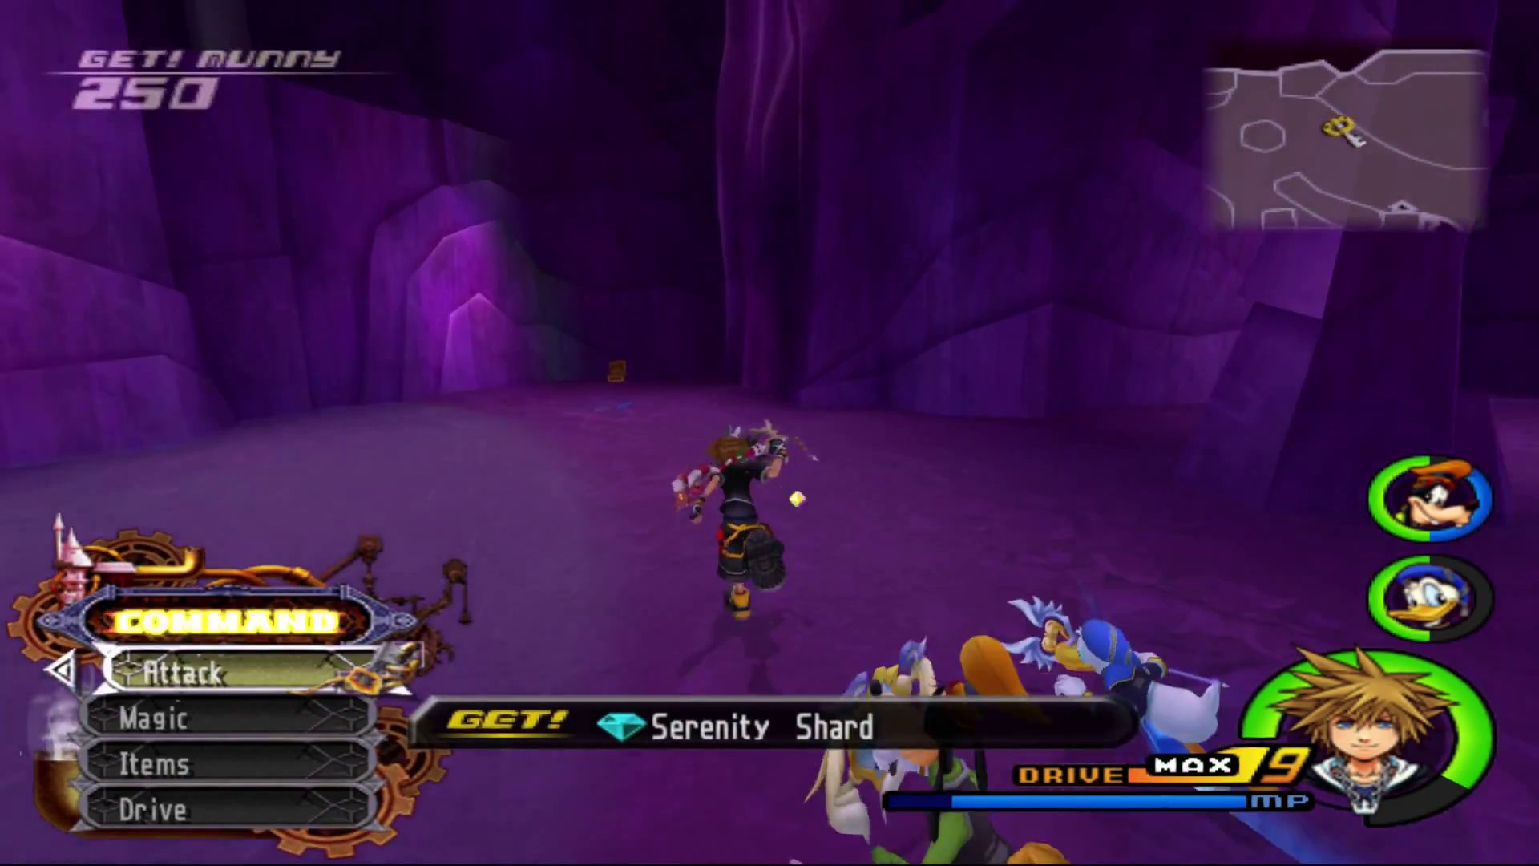
key("w")
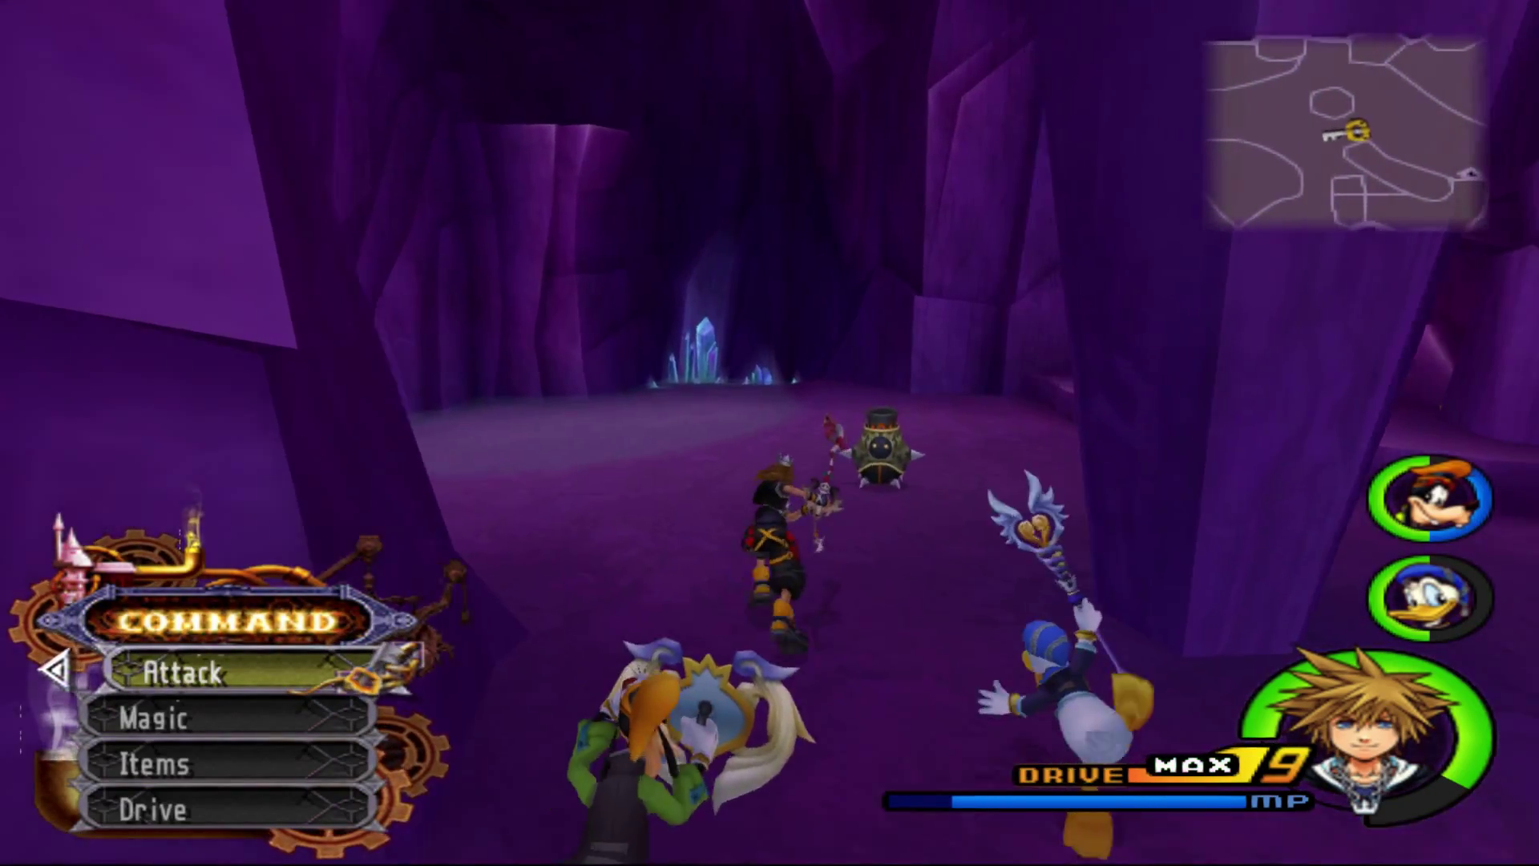
key("w")
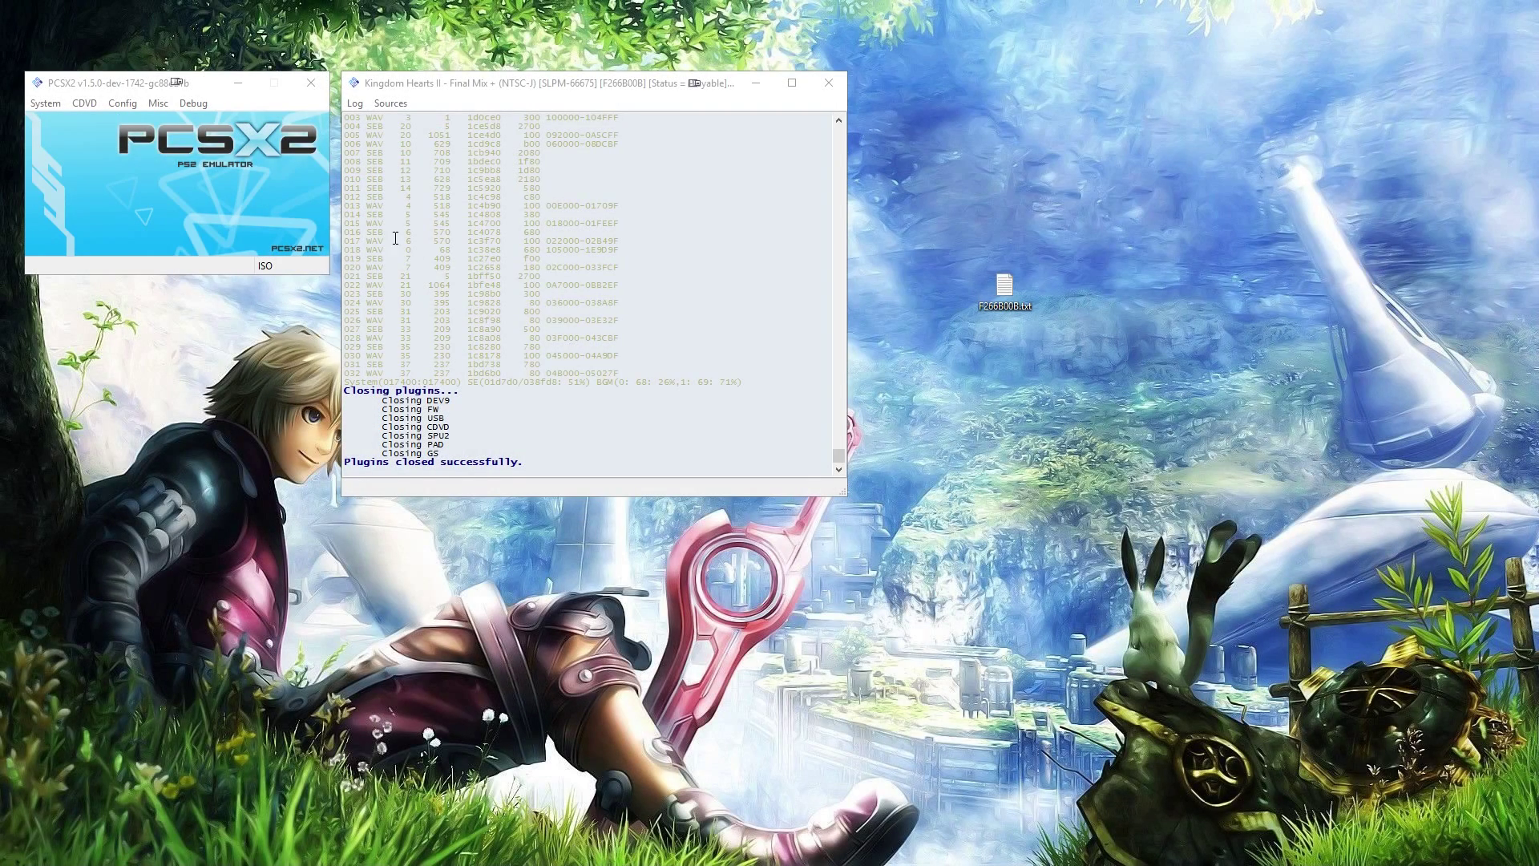
Check where the emulator's Enable Cheats option turns the 60 FPS patch on or off.
left_click(50, 105)
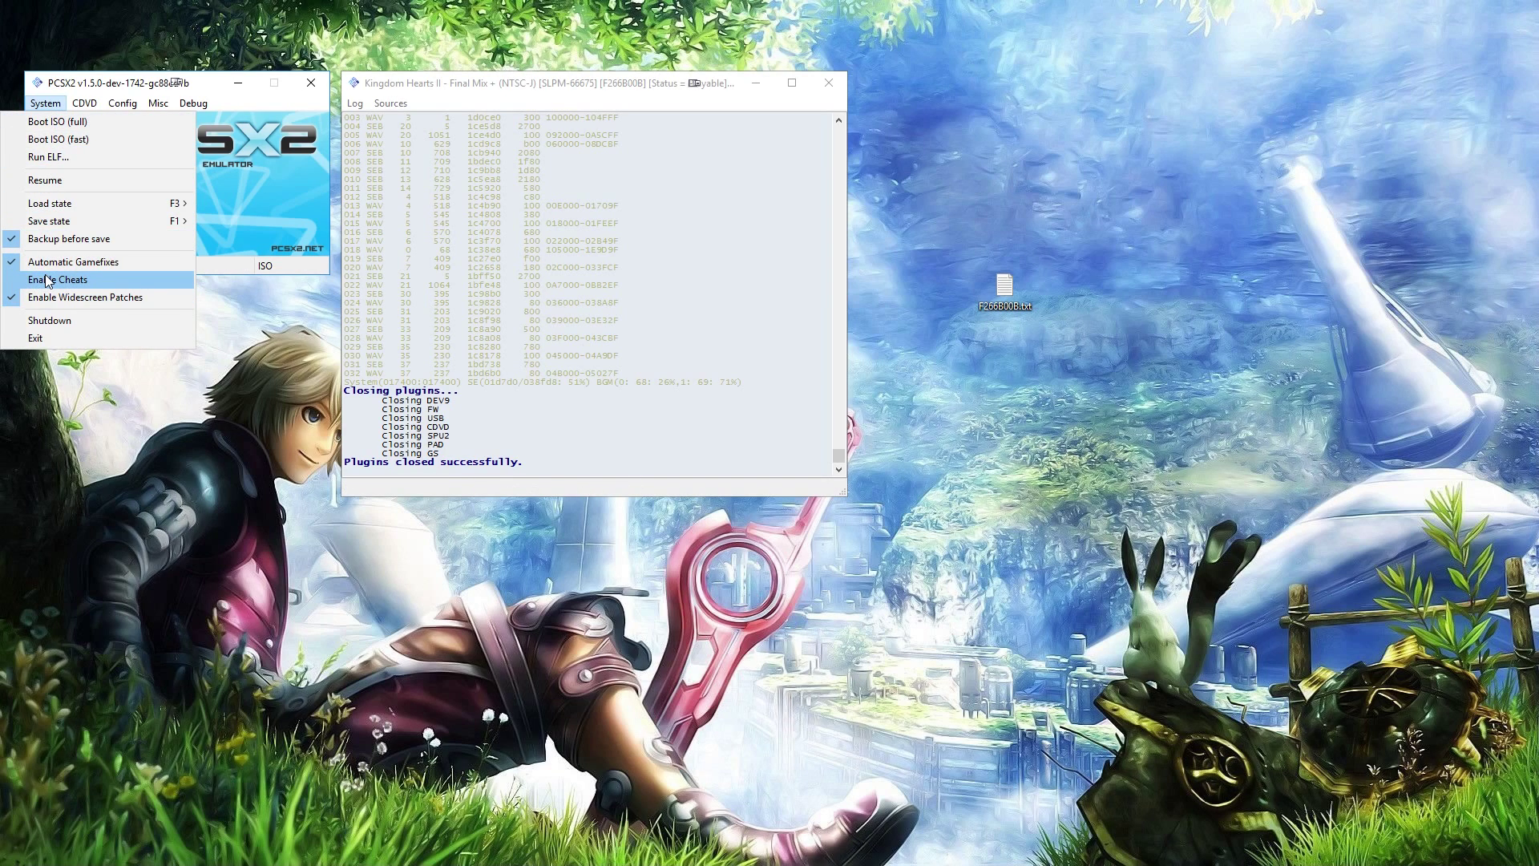
left_click(374, 559)
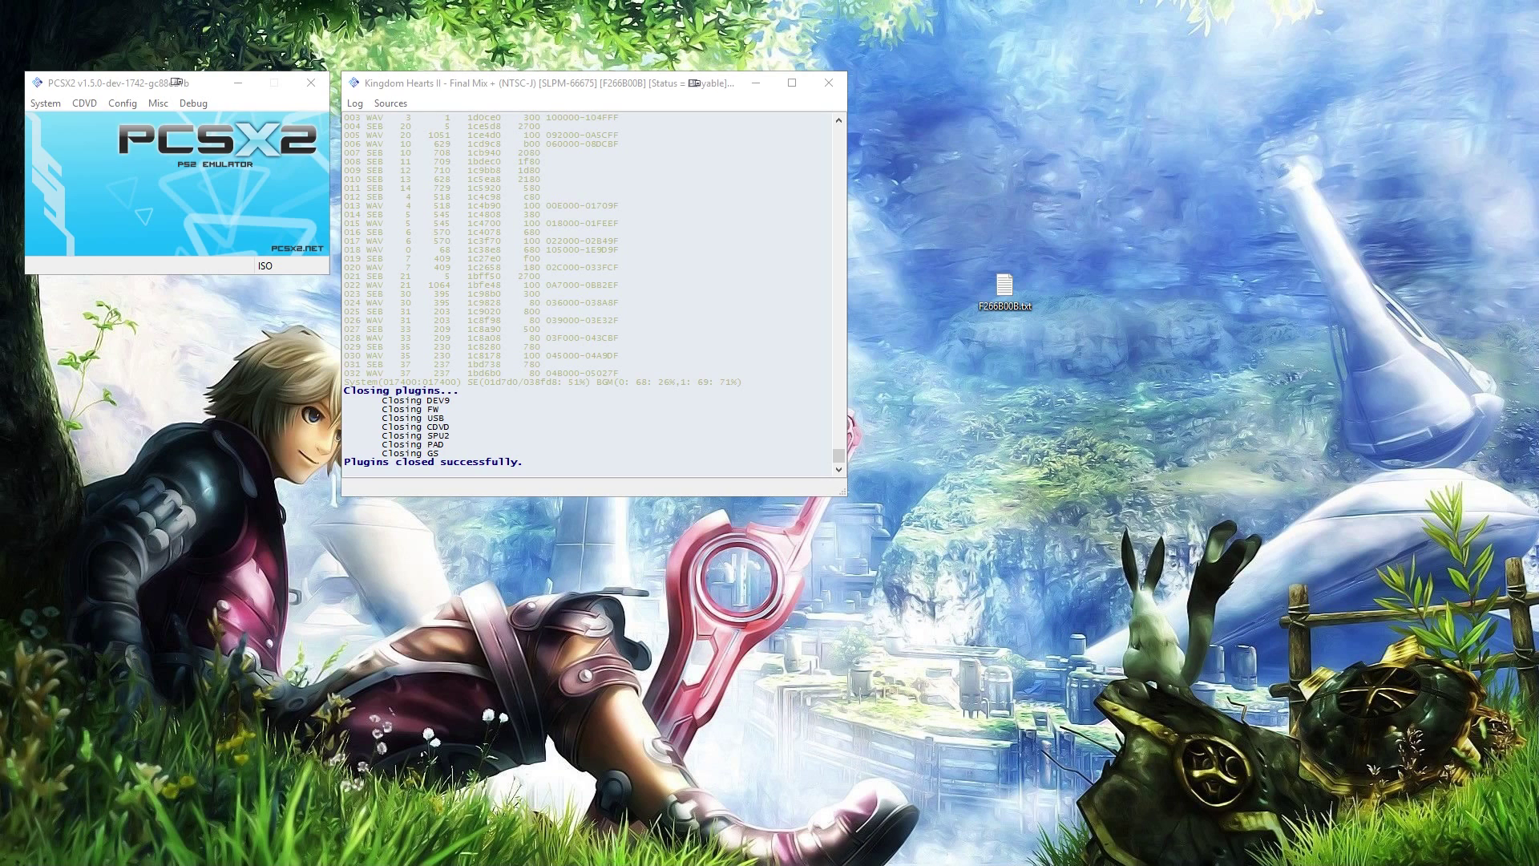
Switch to the PCSX2 forum thread in Chrome and review its 60 FPS issues list and Kingdom Hearts 2: Final Mix codes.
left_click_drag(1538, 722, 690, 2)
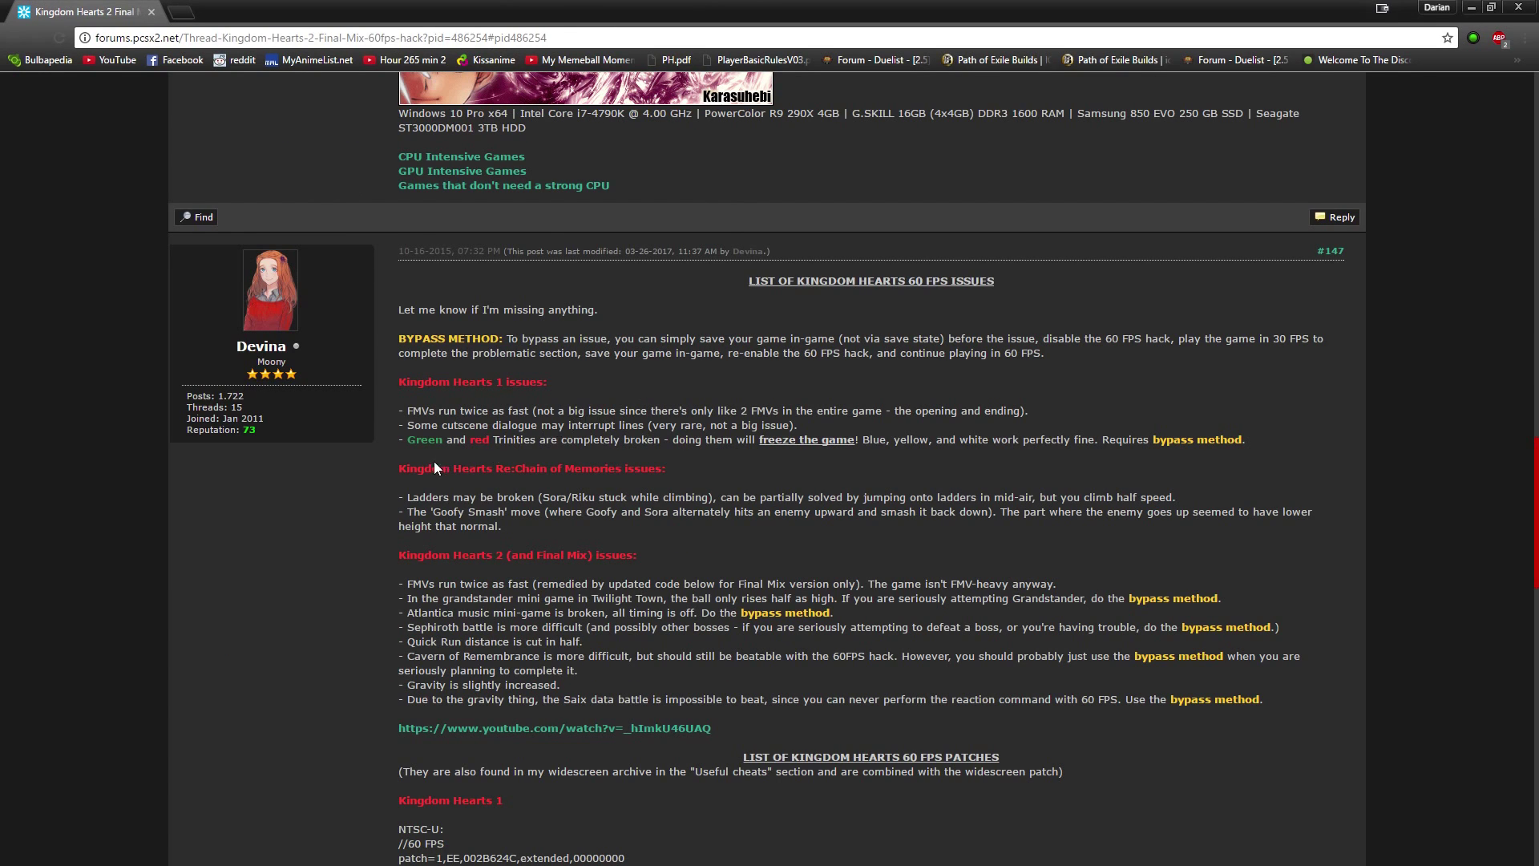
scroll(583, 613, "down", 2)
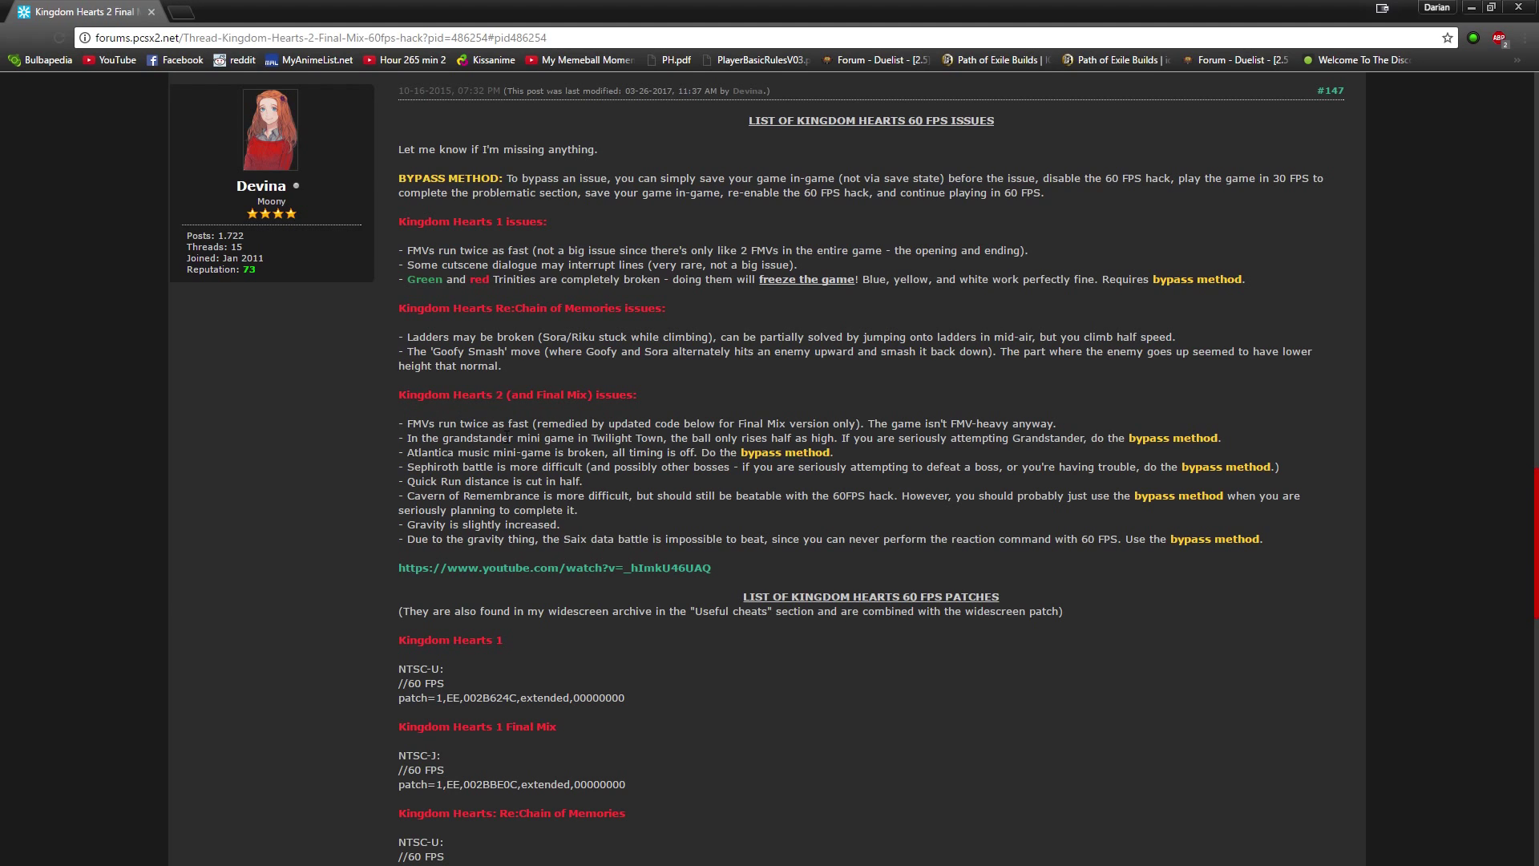
scroll(610, 435, "down", 7)
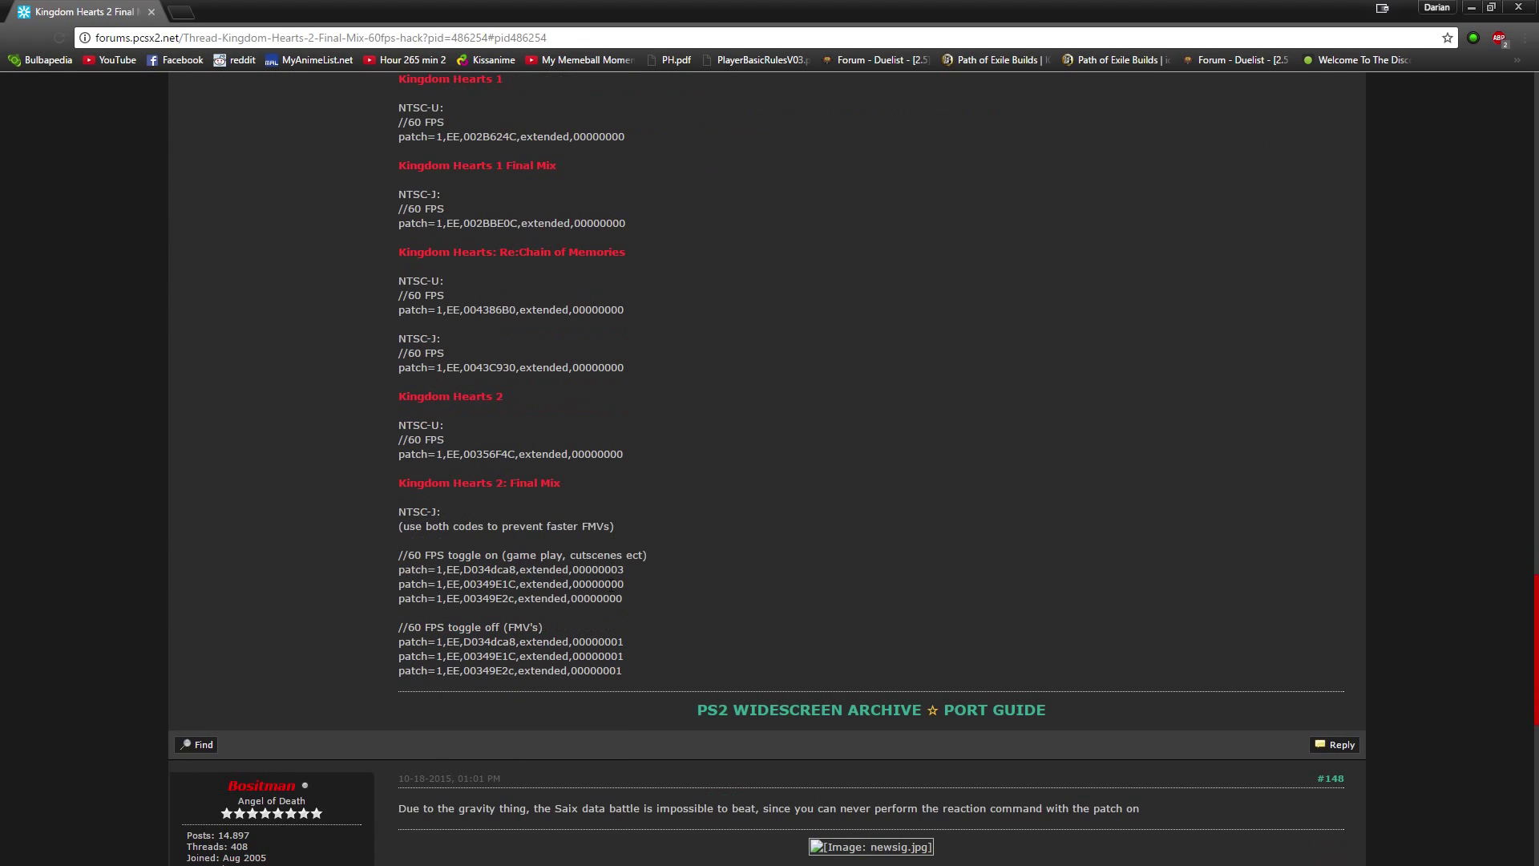
left_click_drag(643, 680, 393, 509)
left_click(752, 535)
scroll(759, 557, "up", 5)
scroll(761, 564, "up", 3)
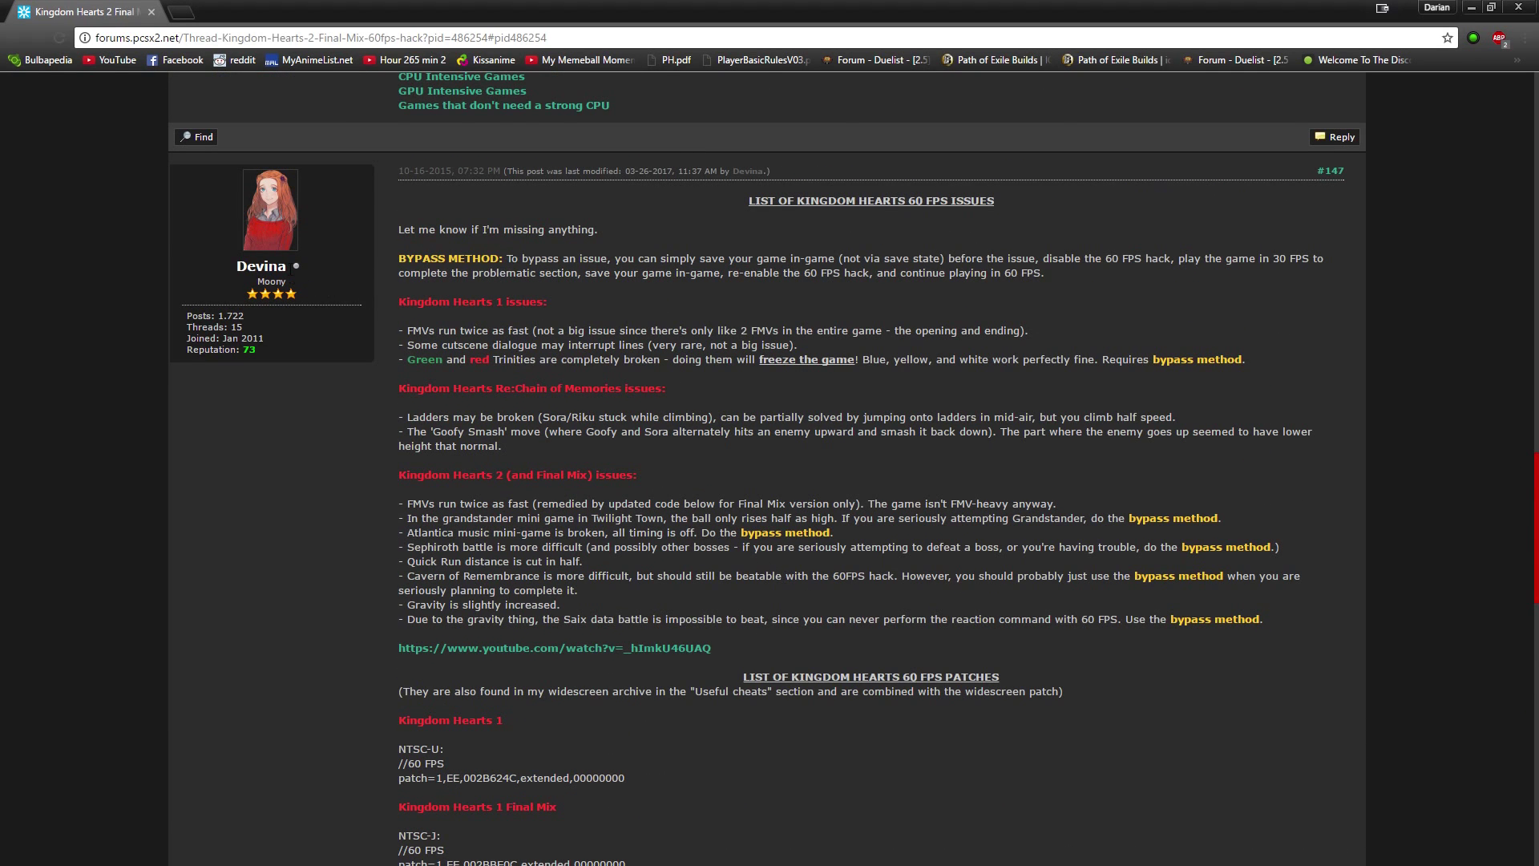
scroll(290, 269, "up", 1)
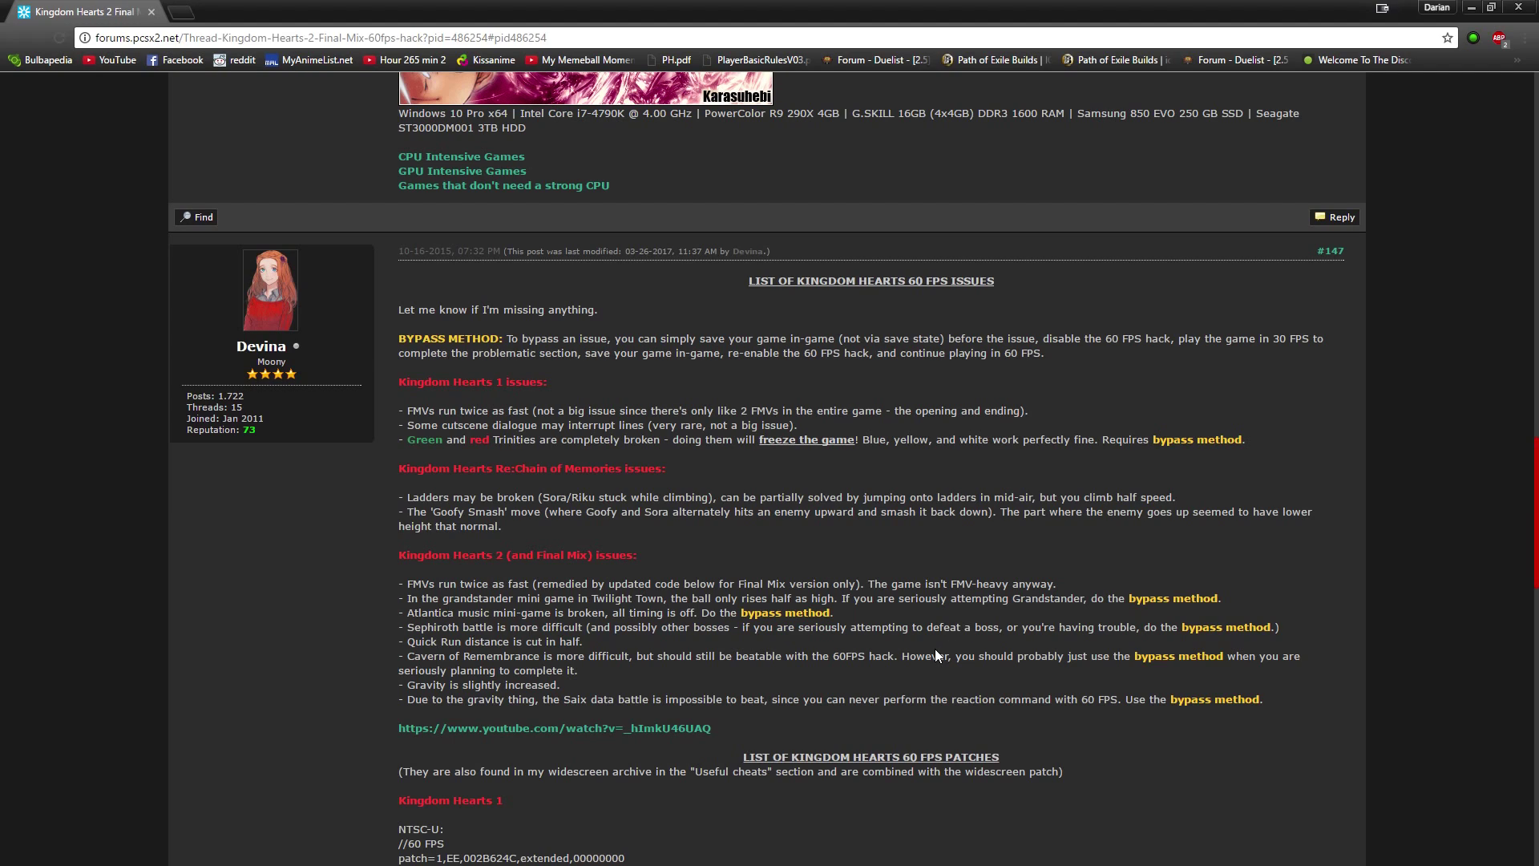
Examine the Kingdom Hearts 2 issues, highlighting the Grandstander mini game and Quick Run entries in turn.
left_click_drag(1148, 579, 1219, 603)
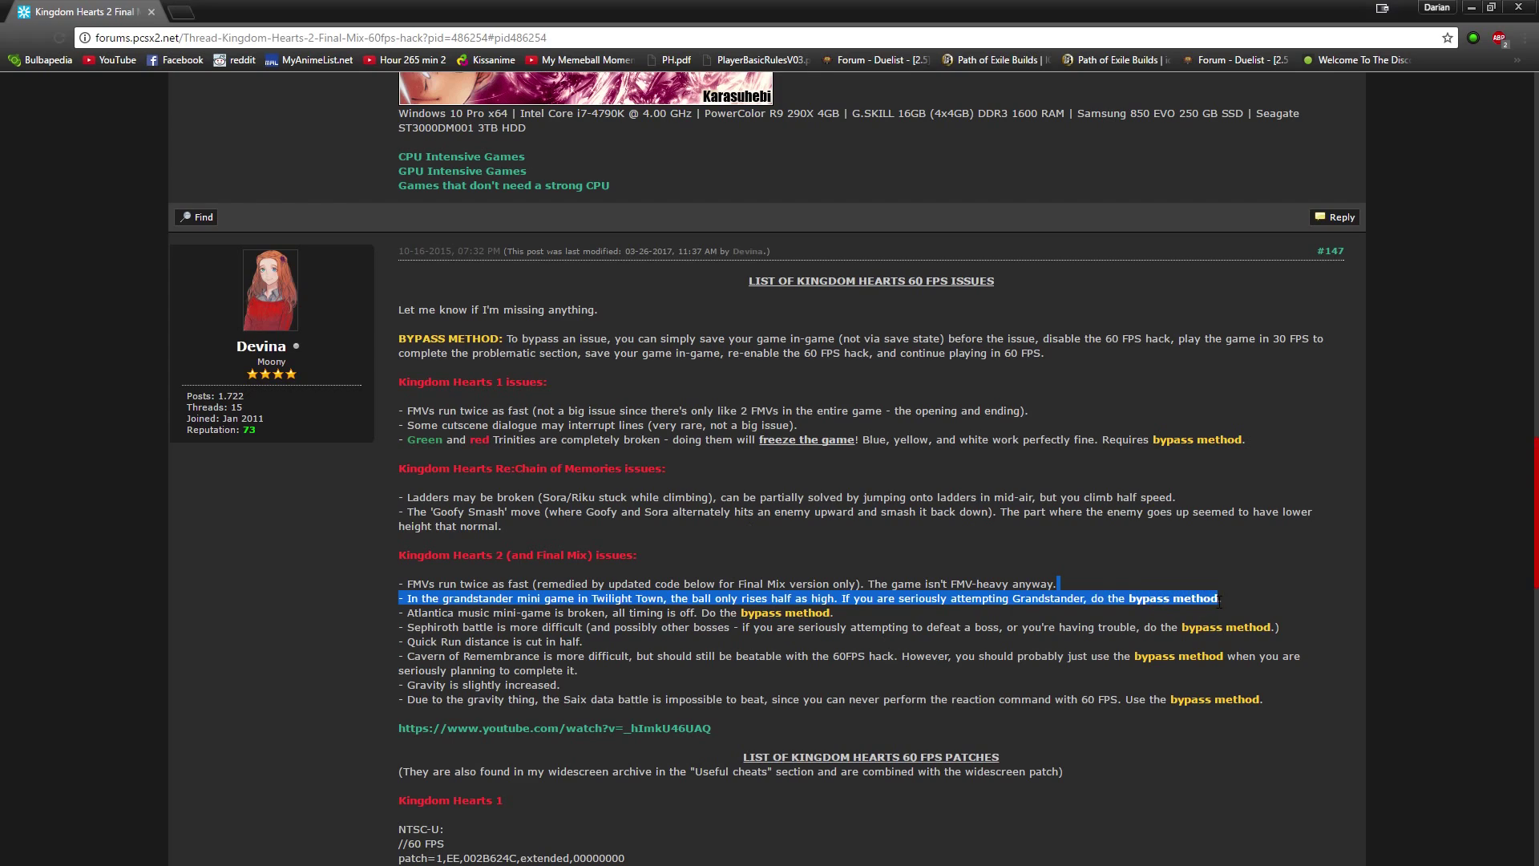
left_click(544, 347)
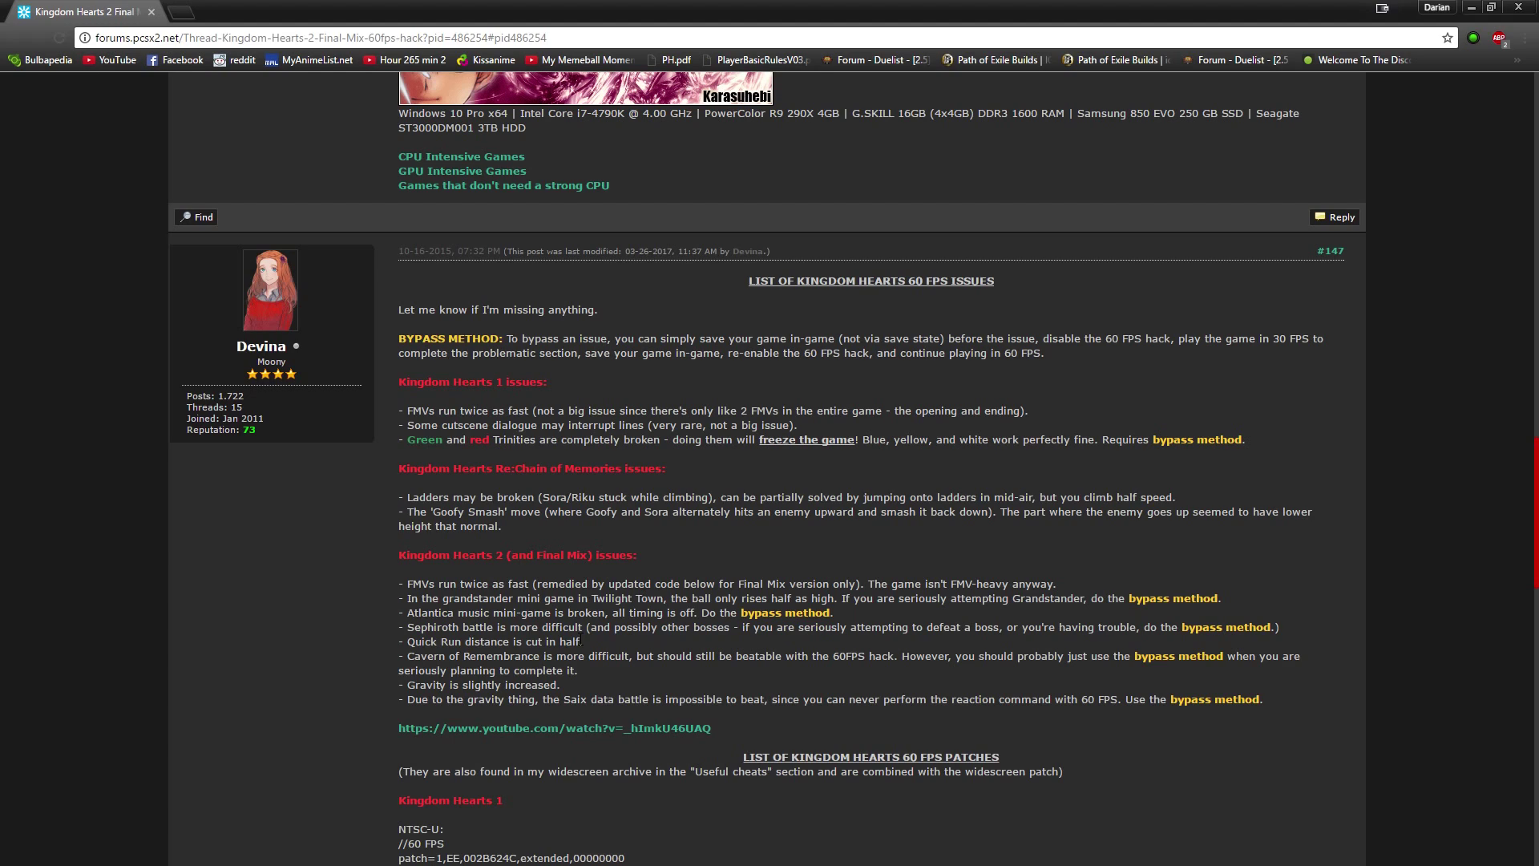
left_click_drag(542, 641, 410, 641)
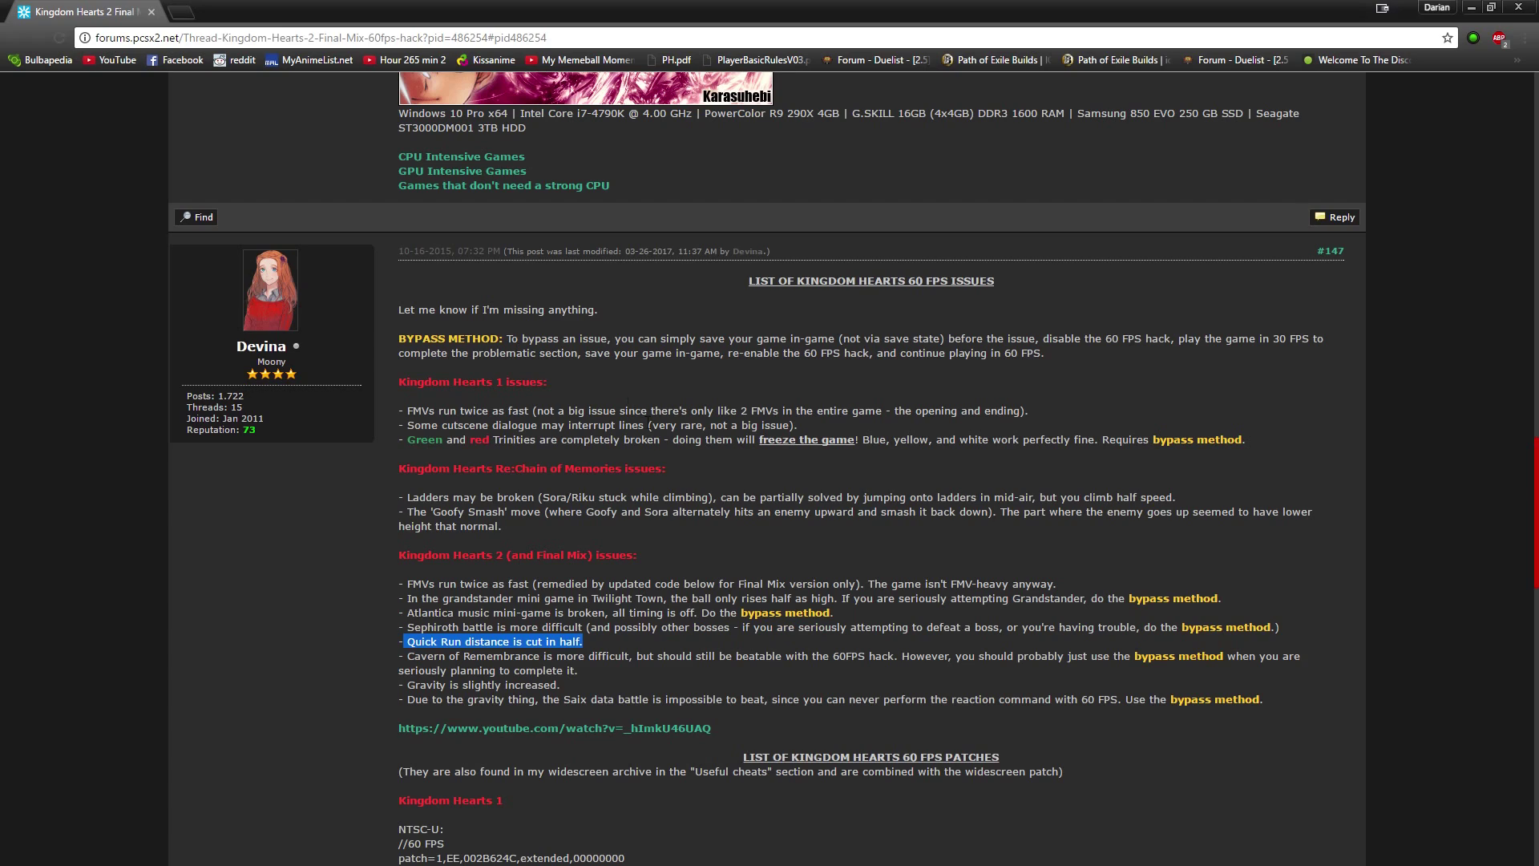
left_click(493, 678)
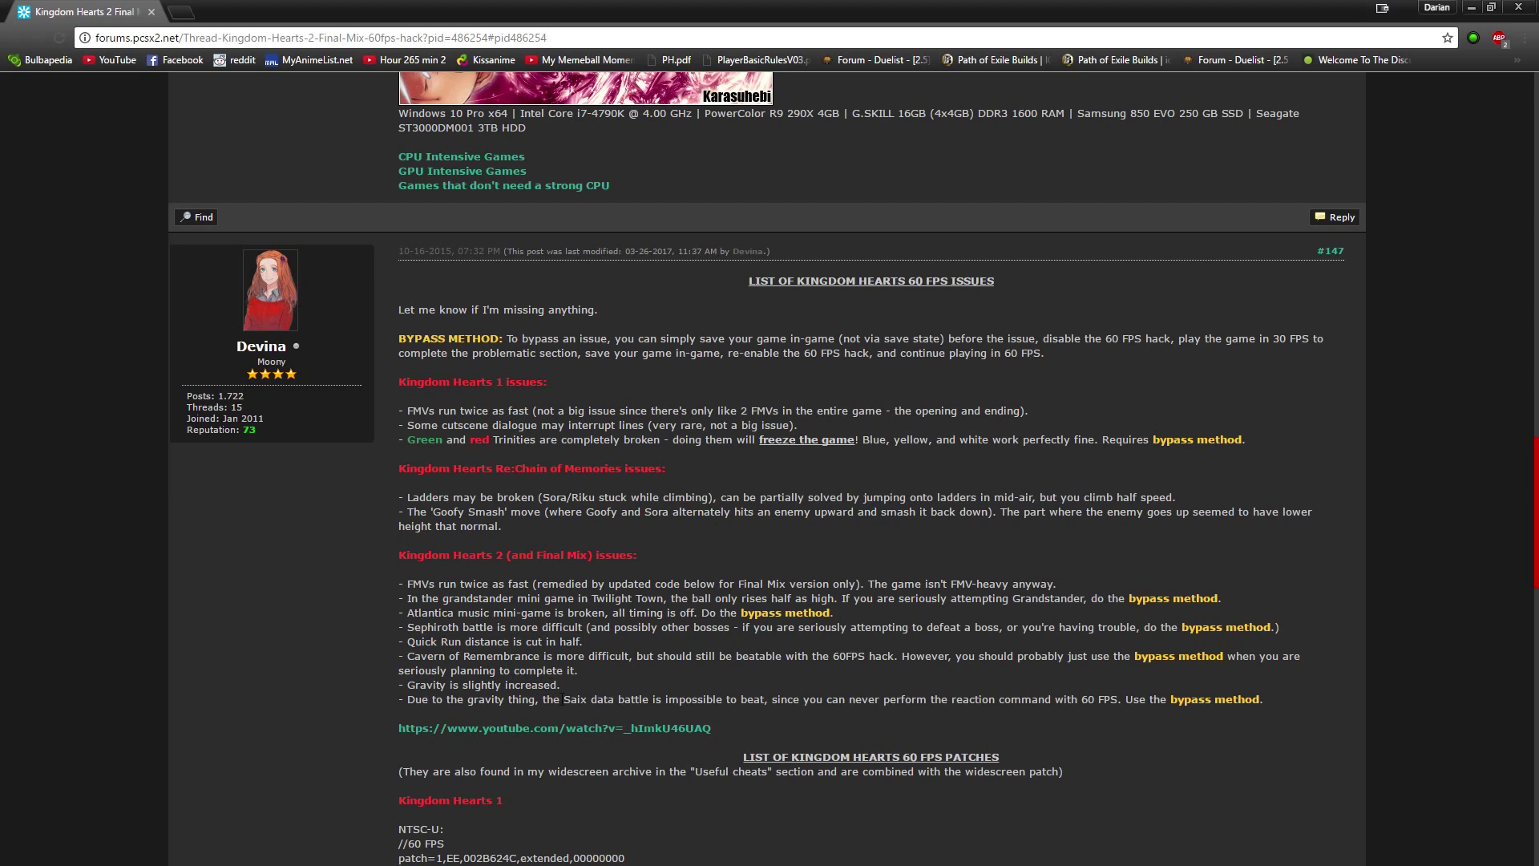
Examine the Kingdom Hearts 2 issues, highlighting the Saix data battle entry and checking the Atlantica and Sephiroth entries.
left_click_drag(407, 699, 1126, 701)
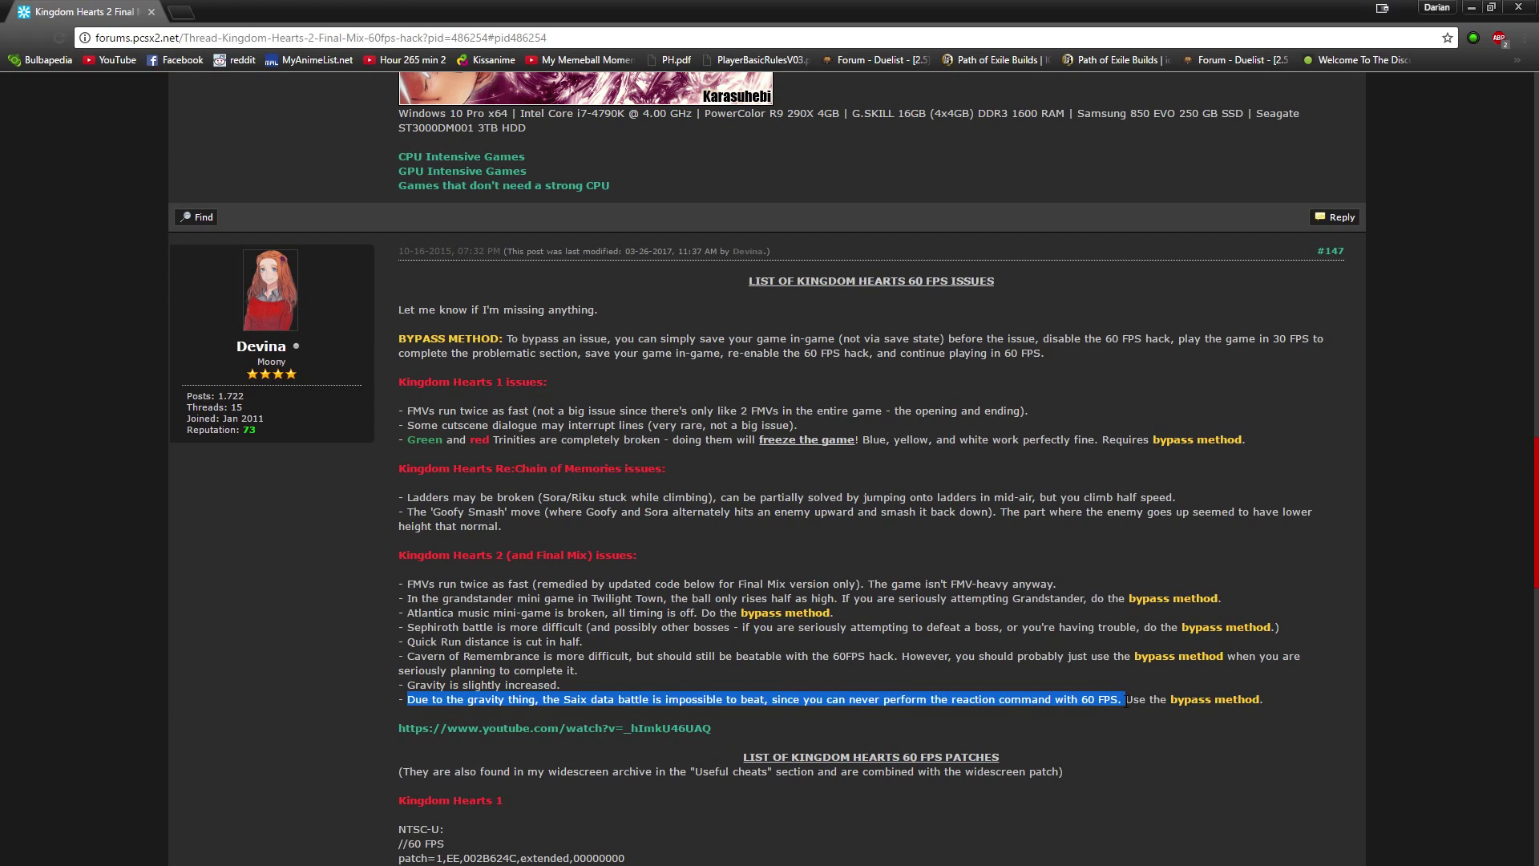
left_click(1079, 637)
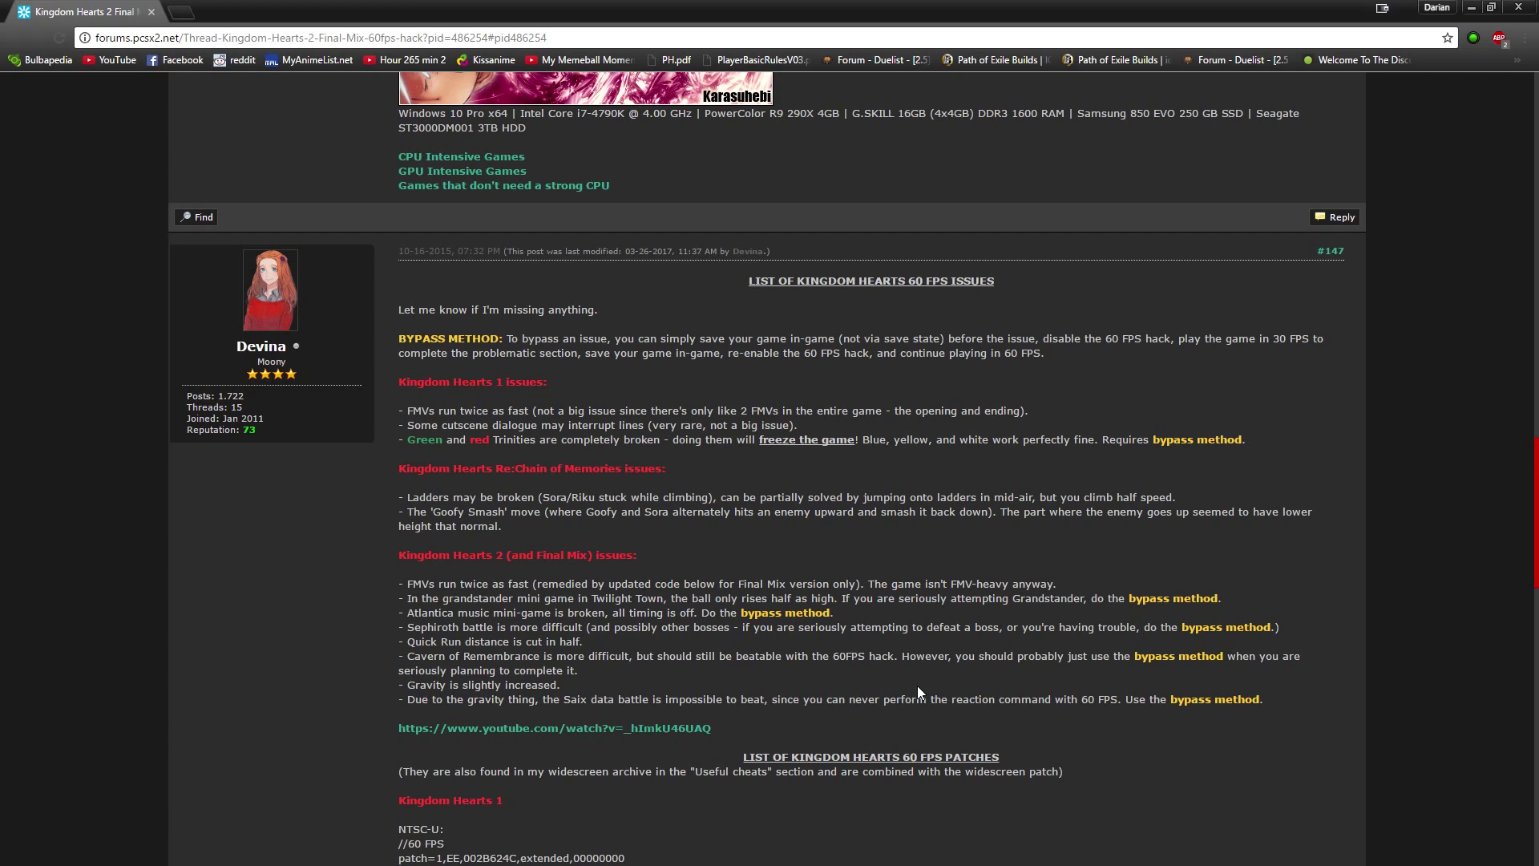
left_click_drag(474, 700, 551, 699)
left_click(581, 711)
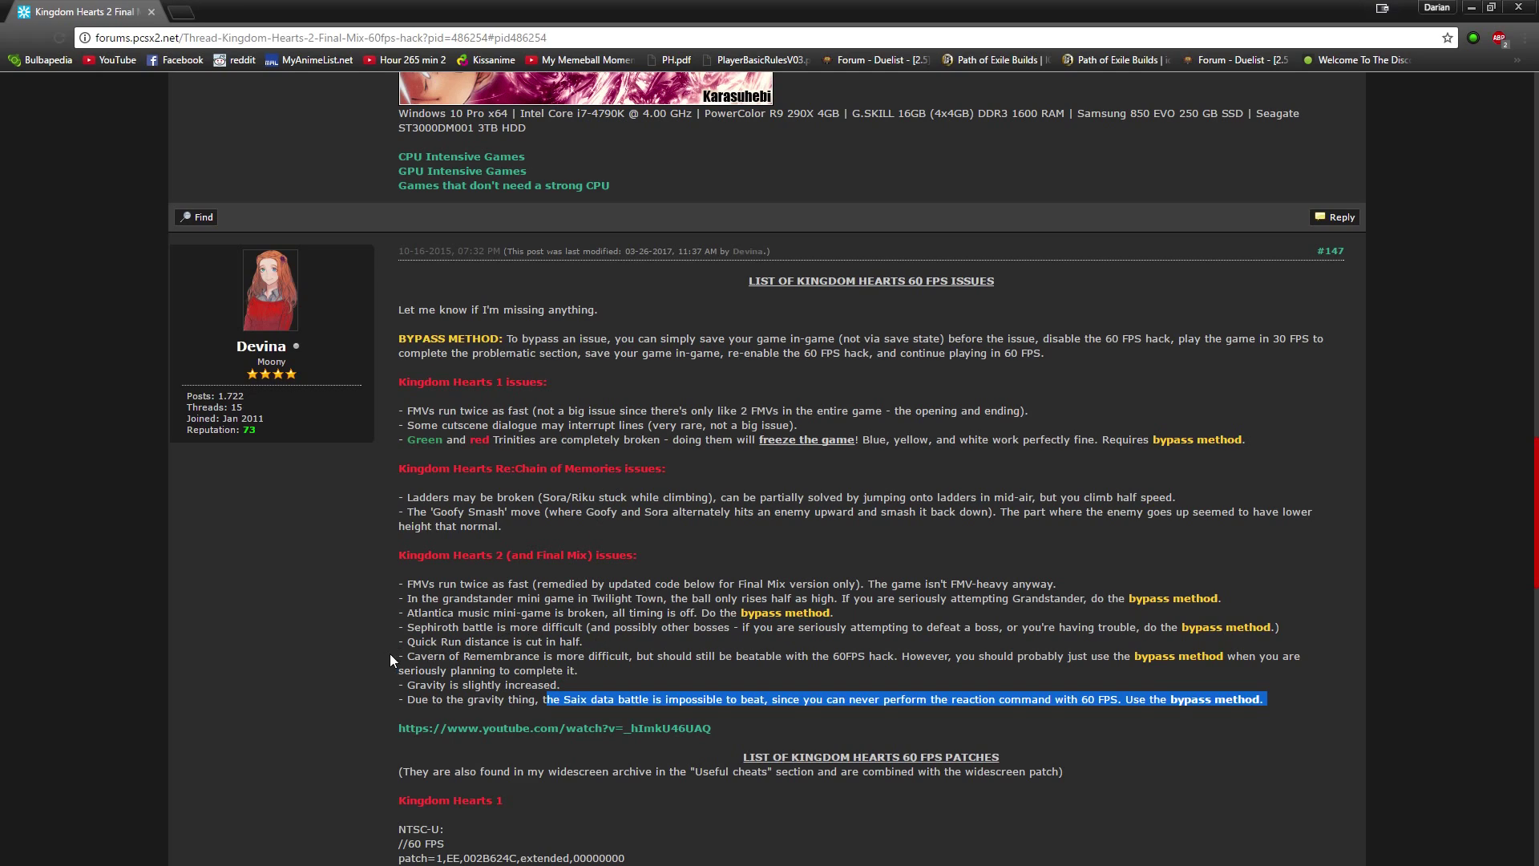
left_click_drag(486, 613, 661, 627)
left_click(661, 625)
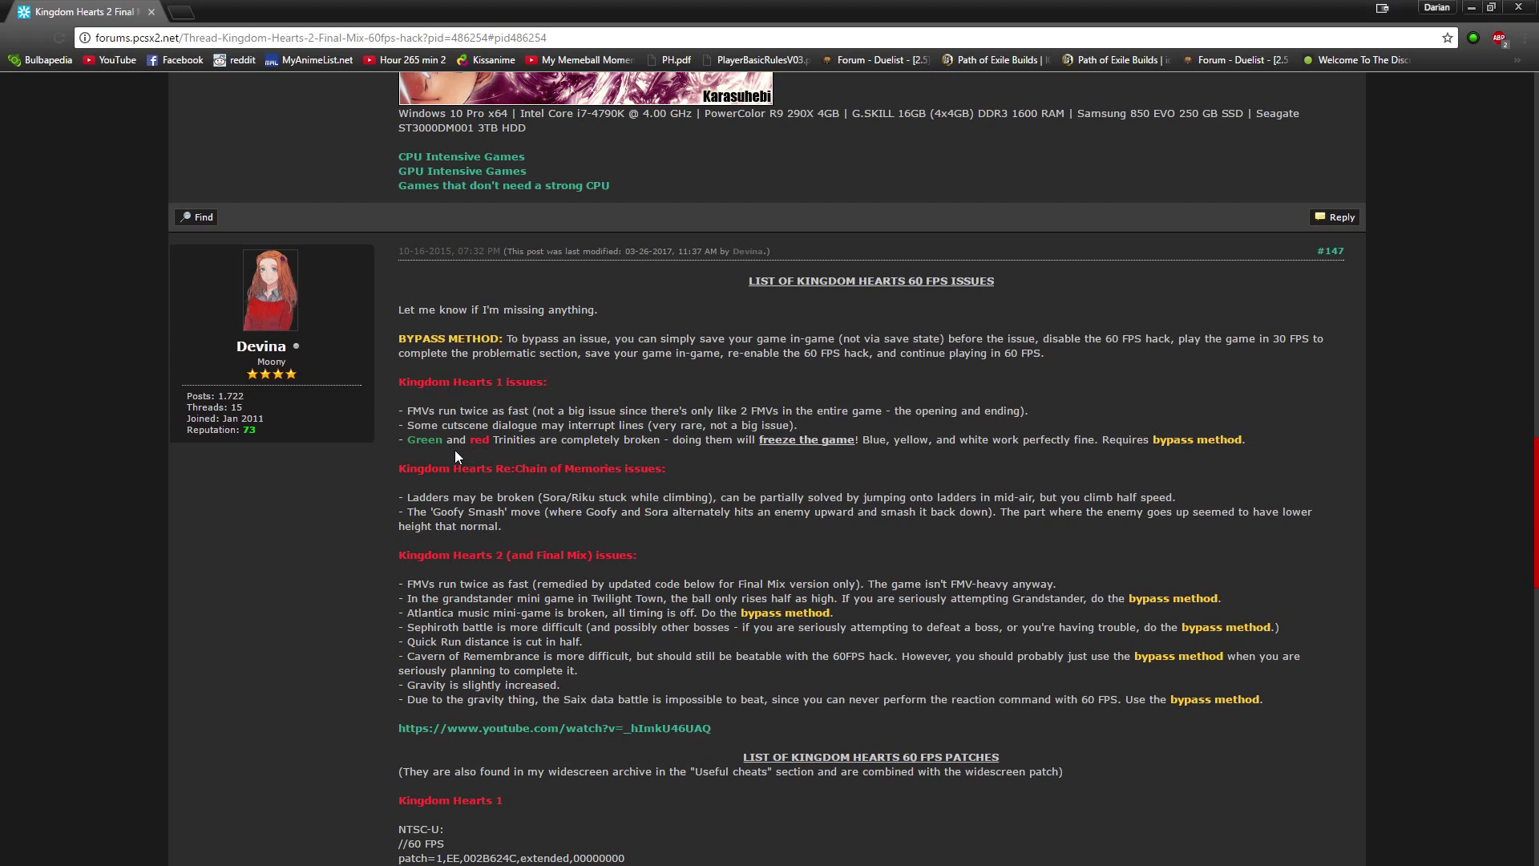
Highlight the Kingdom Hearts 1 issue about green and red Trinities, and skim the list of 60 FPS patches further down.
left_click_drag(423, 442, 872, 452)
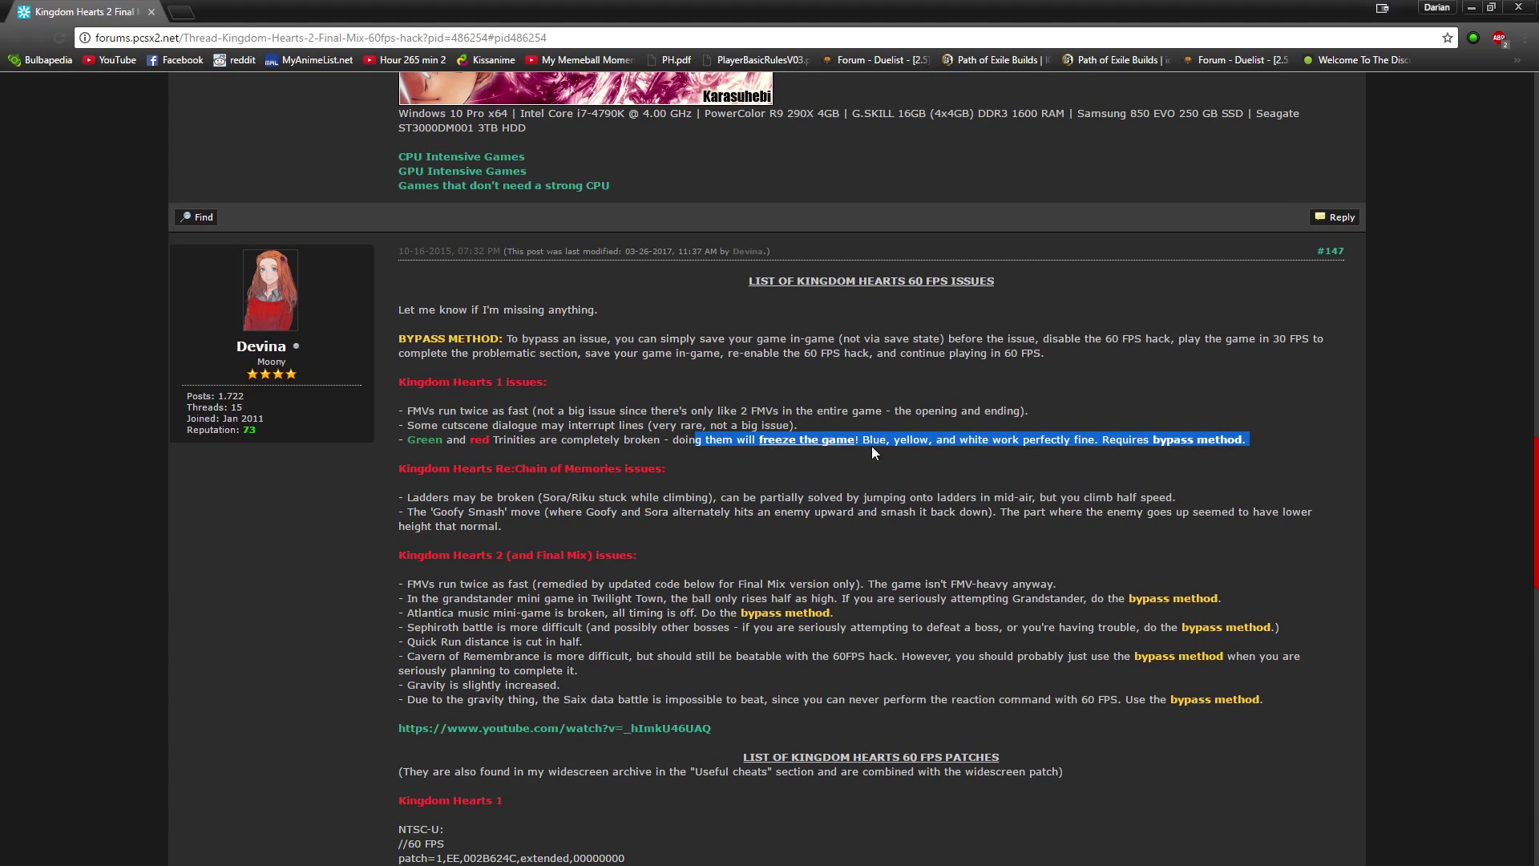
left_click(1176, 443)
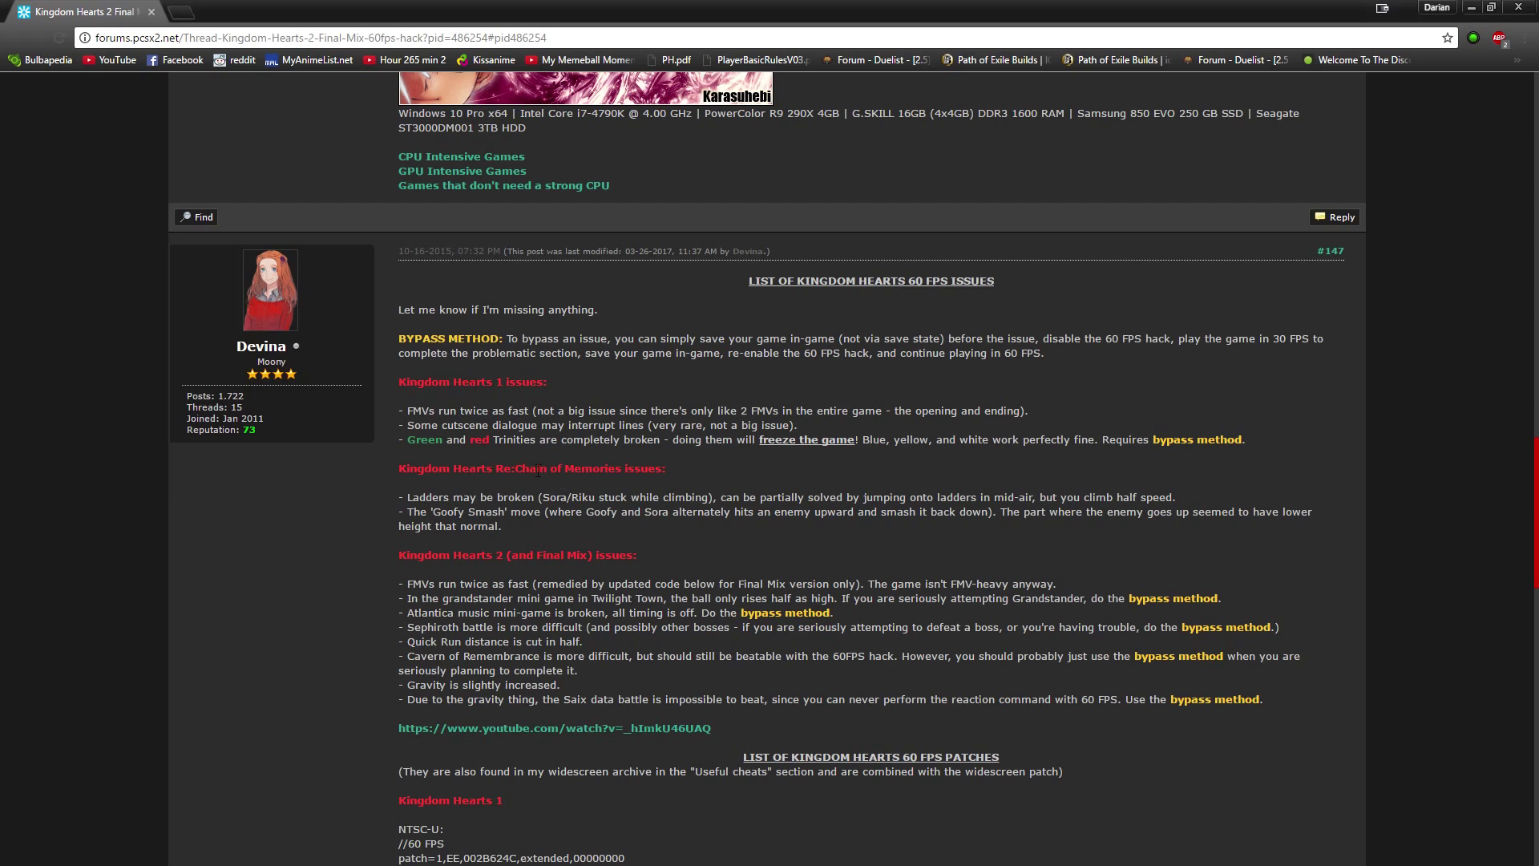
scroll(571, 487, "down", 3)
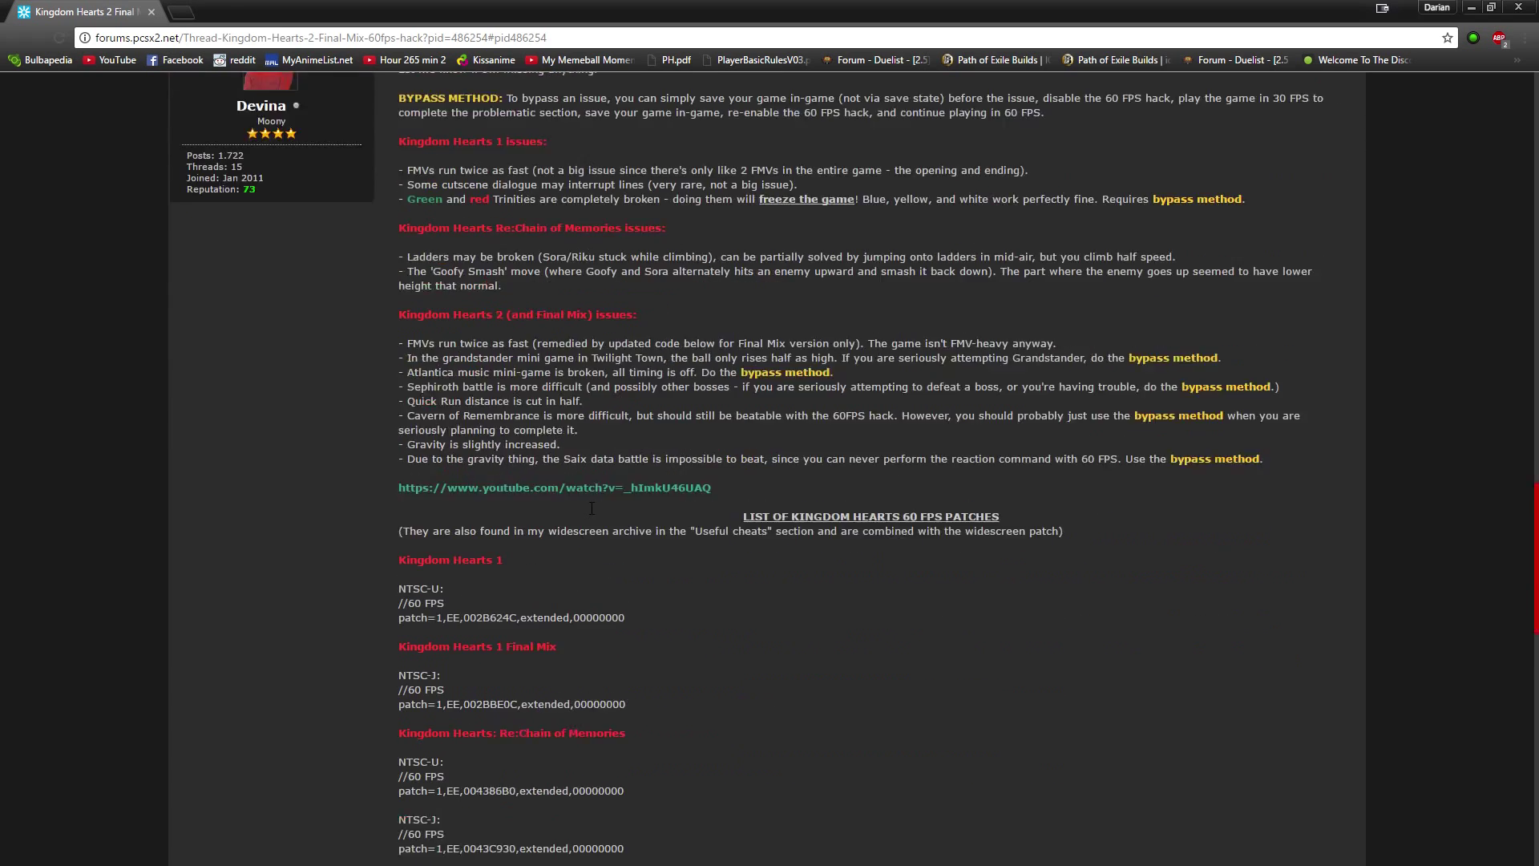
scroll(627, 470, "up", 5)
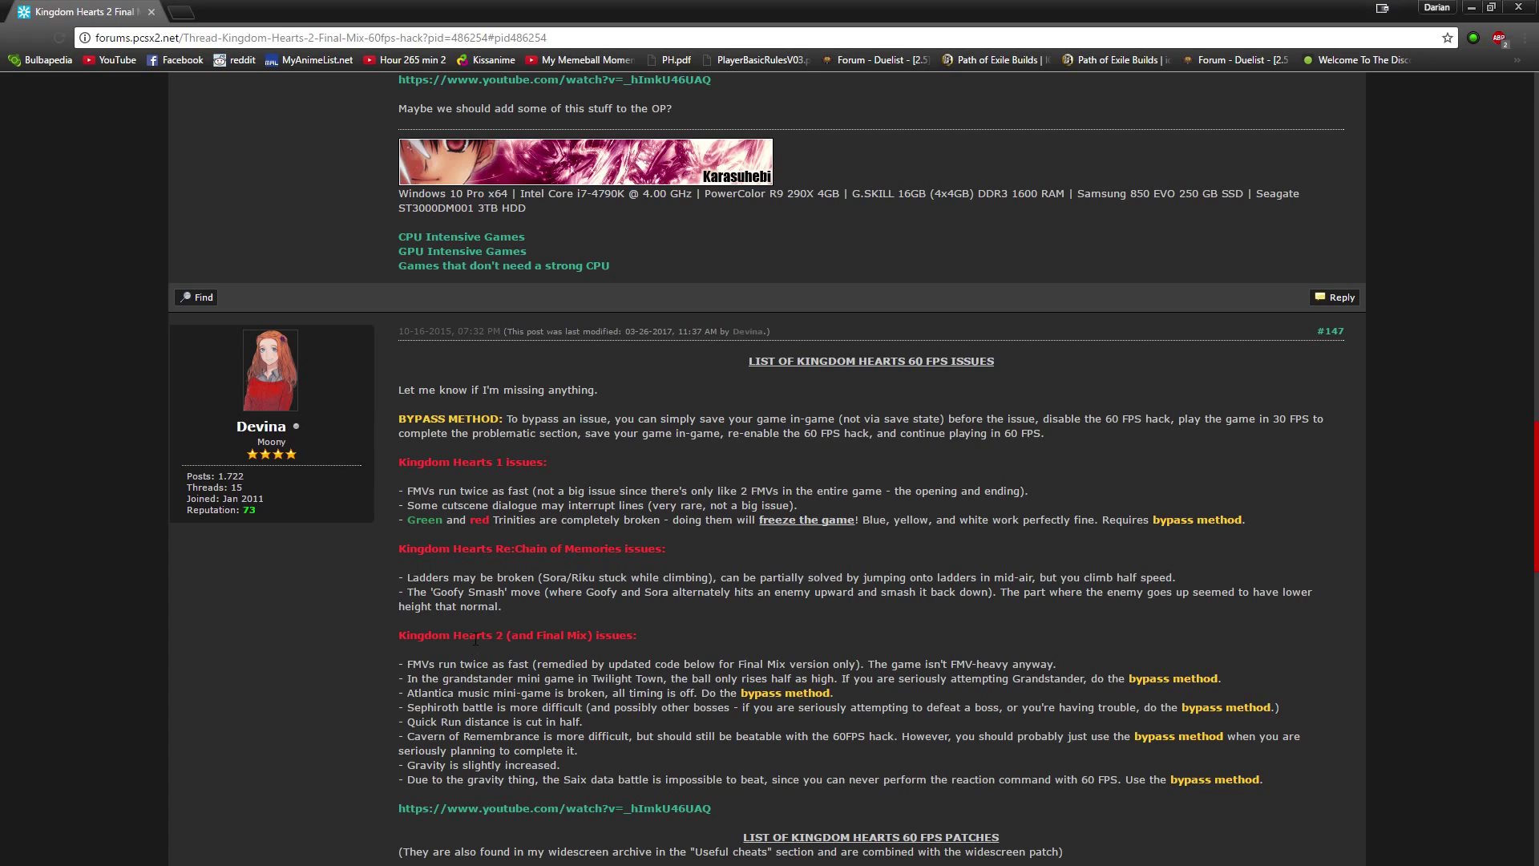
Check the Re:Chain of Memories issues and the patch list, and minimize Chrome to return to the PCSX2 windows.
left_click_drag(498, 547, 641, 525)
left_click(731, 563)
scroll(733, 568, "down", 5)
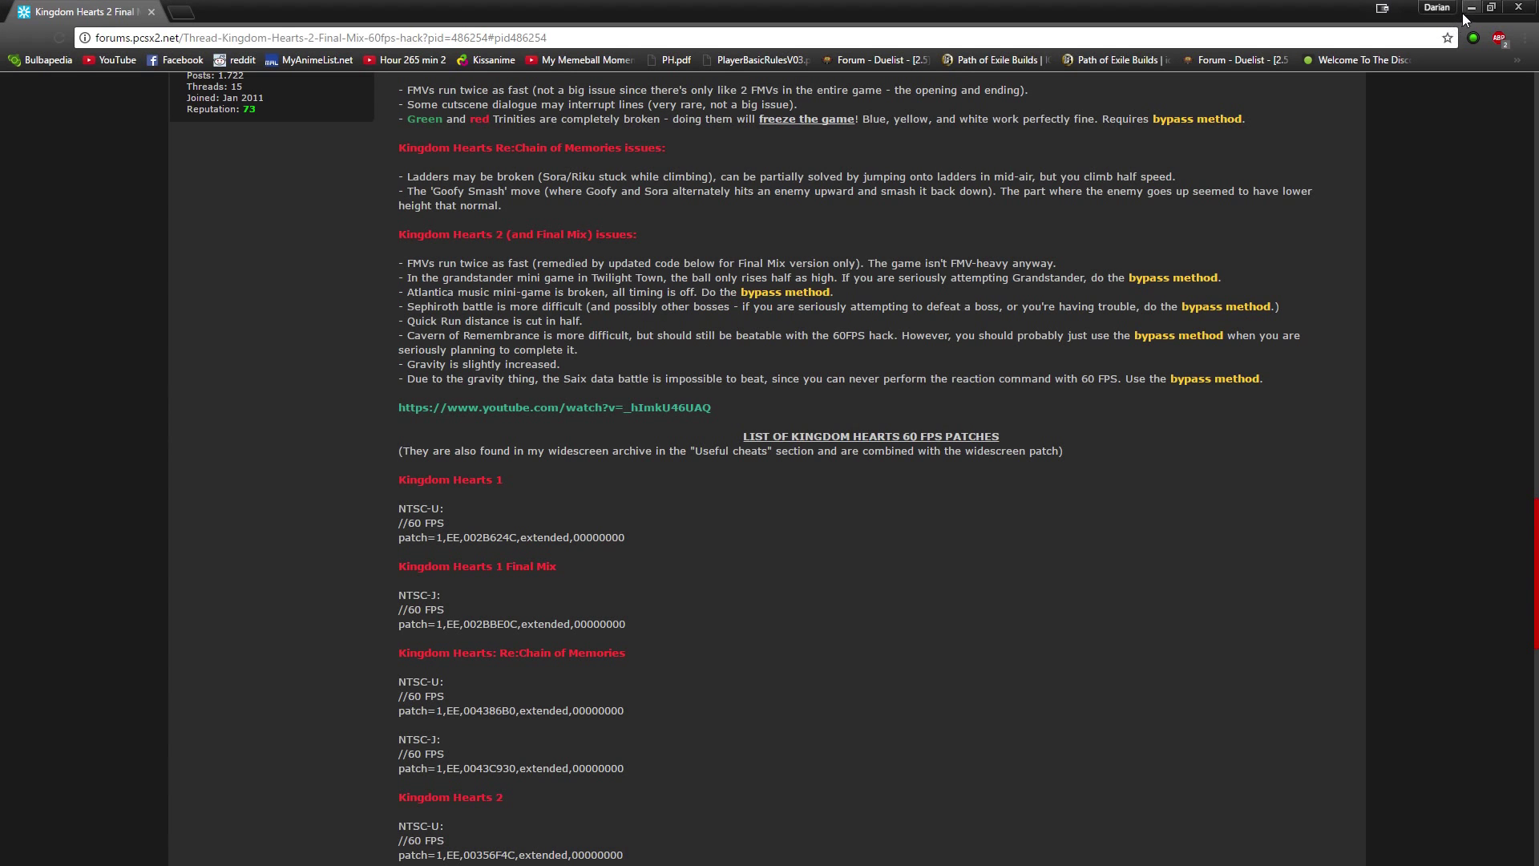
left_click(1472, 9)
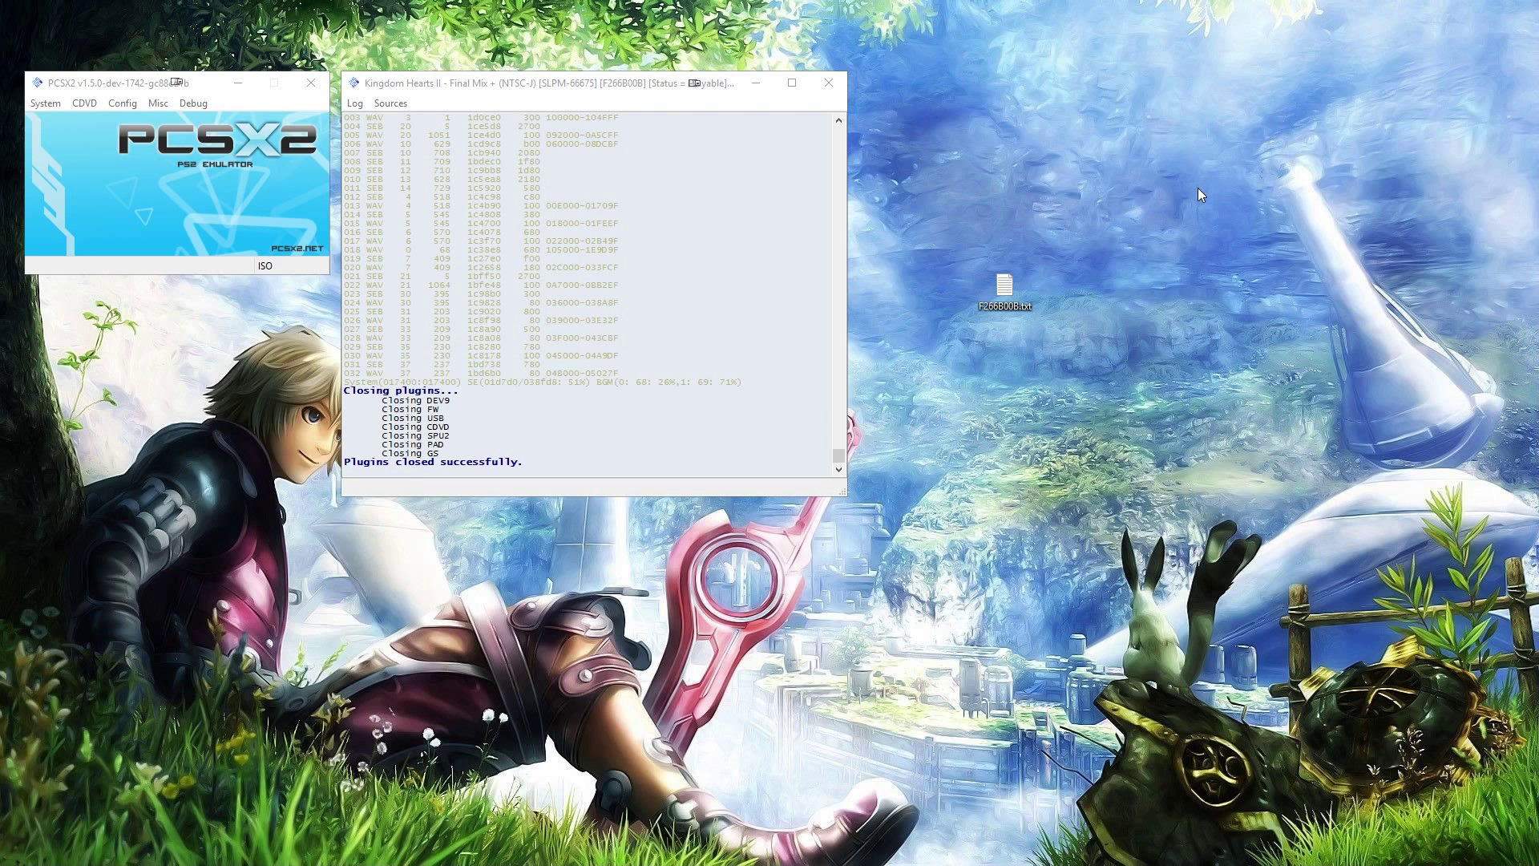